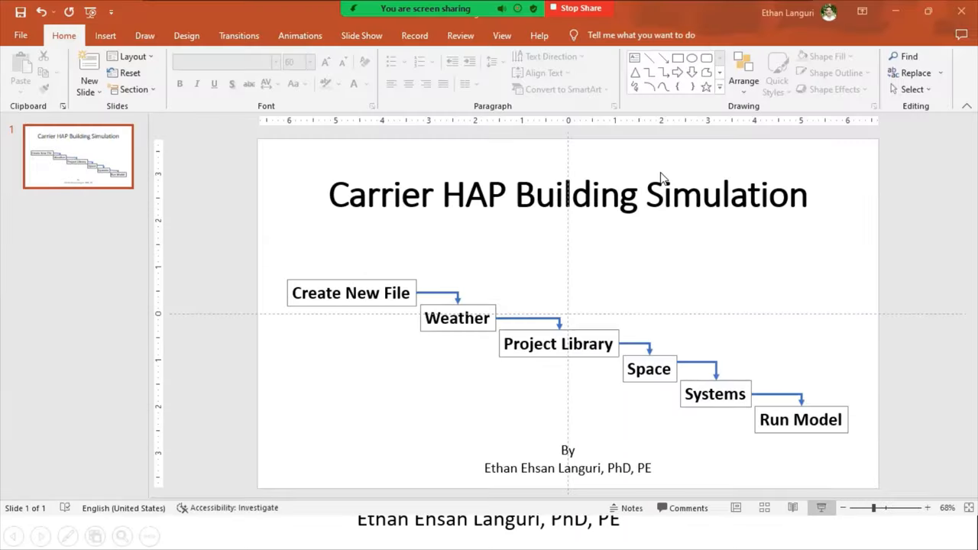
Search Windows for 'hap' and launch Hourly Analysis Program 5.10
left_click(889, 11)
left_click(779, 201)
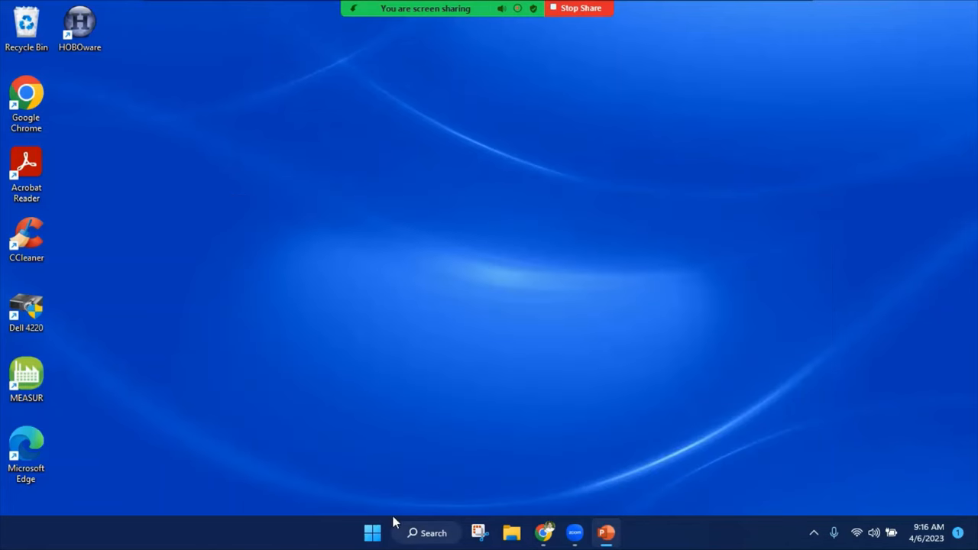
left_click(427, 532)
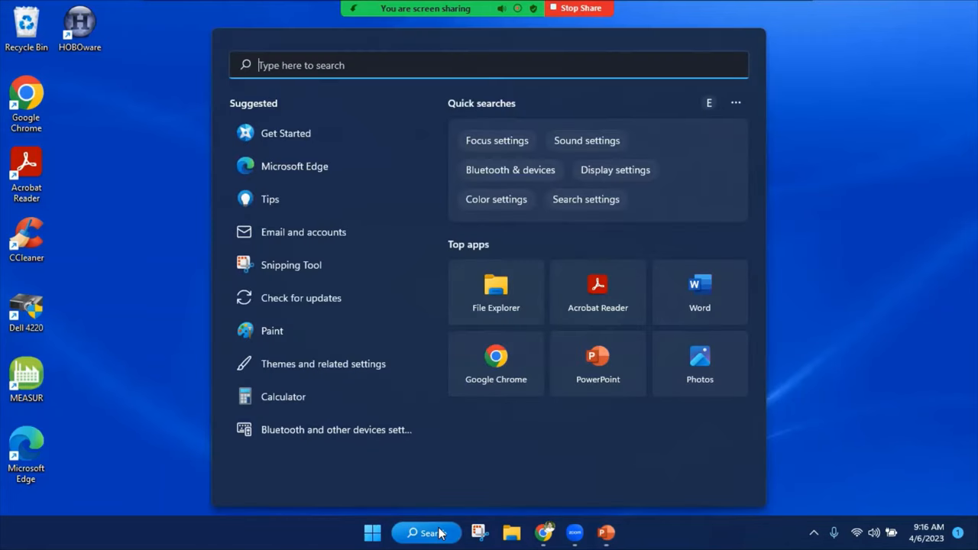
type("hap")
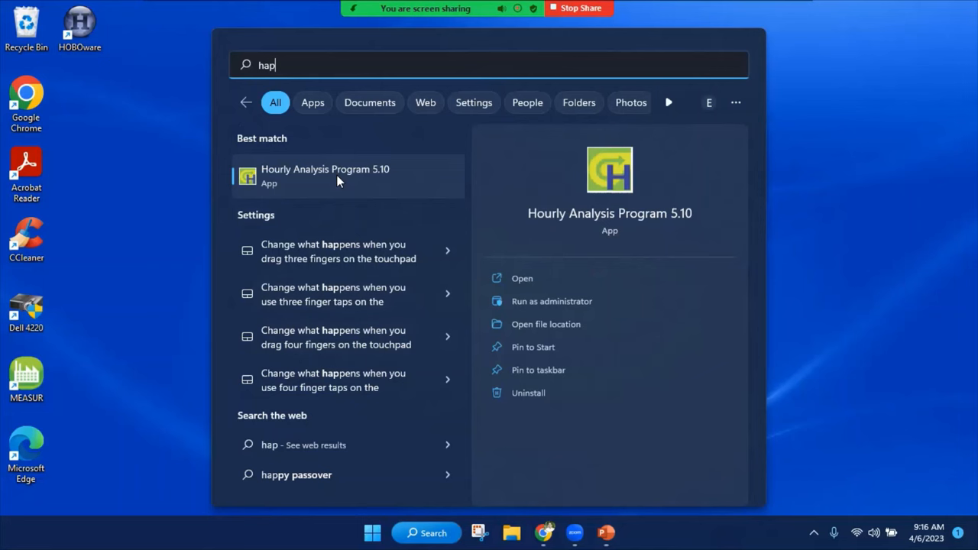
left_click(520, 279)
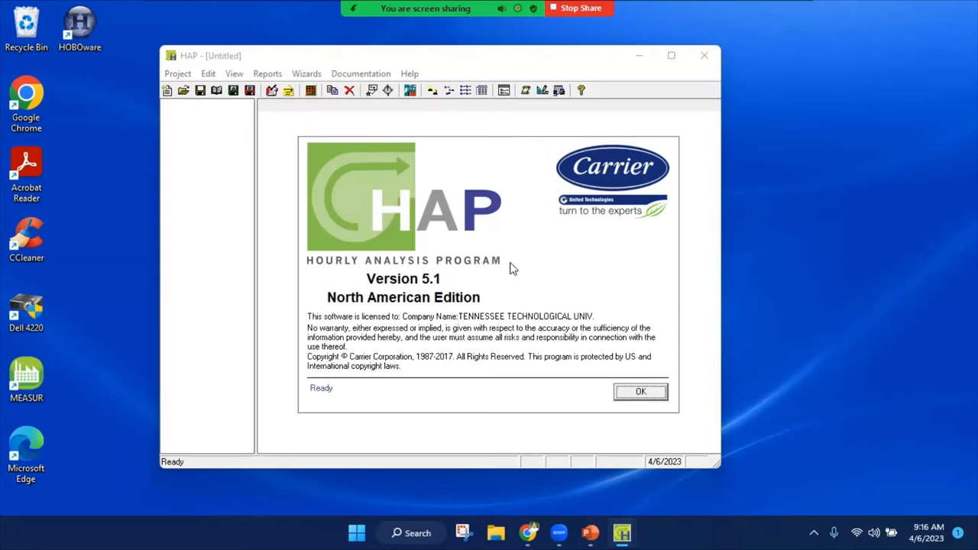
Dismiss the splash, start a new project and accept the default ASHRAE 62.1/90.1-2013 preferences
left_click(640, 391)
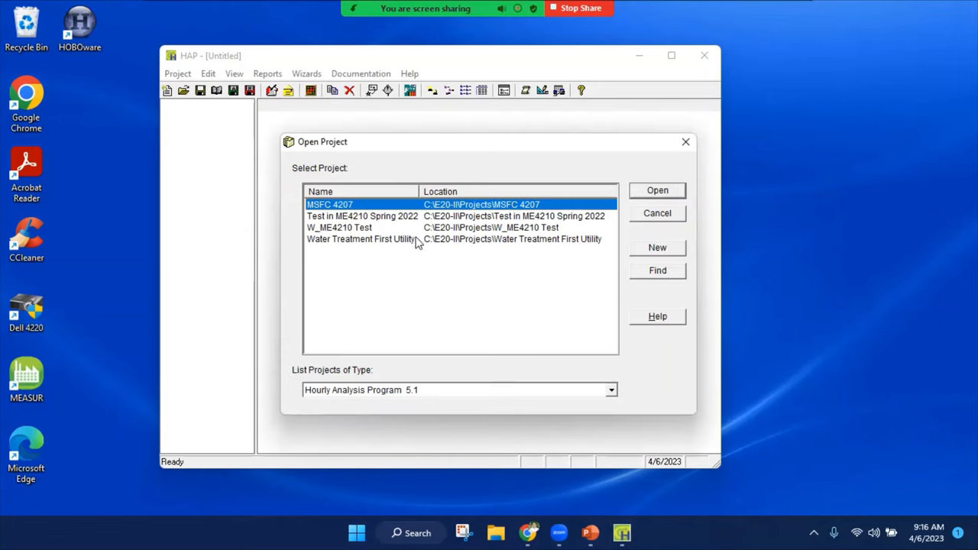
left_click(659, 247)
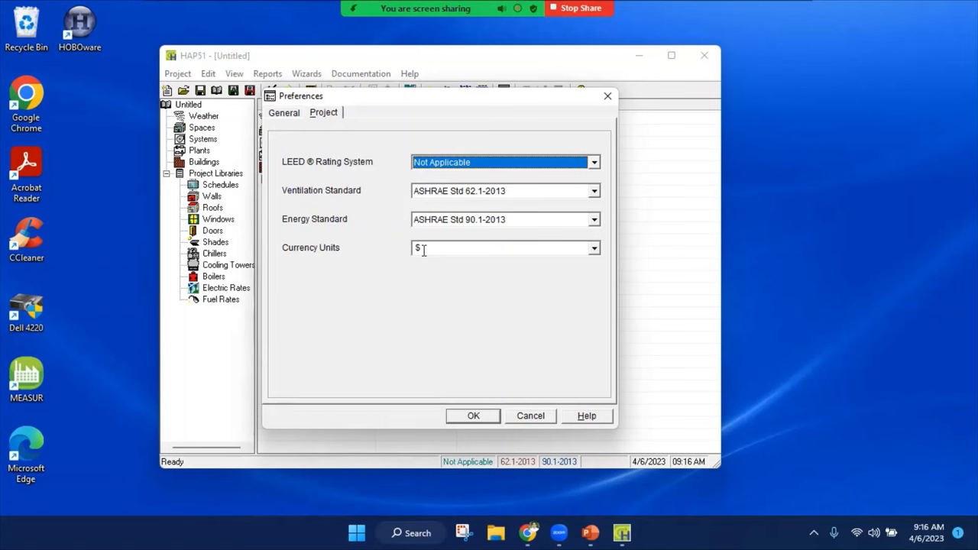
left_click(472, 417)
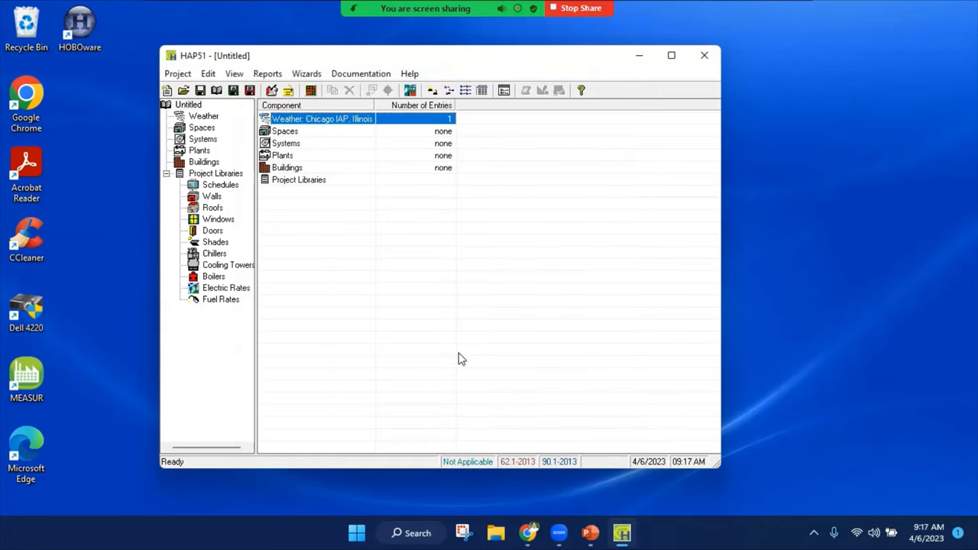
Save the project as 'Building Simulation Test' and confirm the save message
left_click(200, 90)
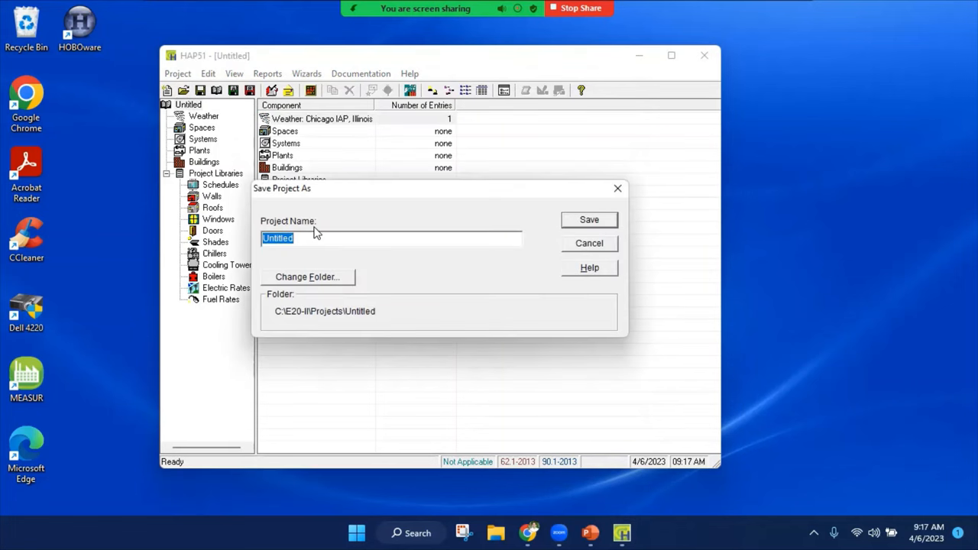
type("Buildi")
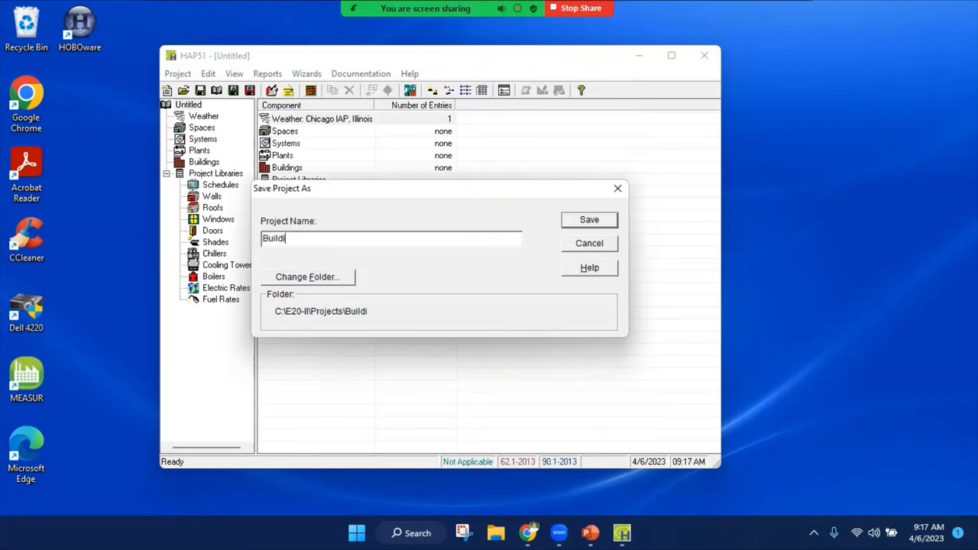
type("ng Simulation")
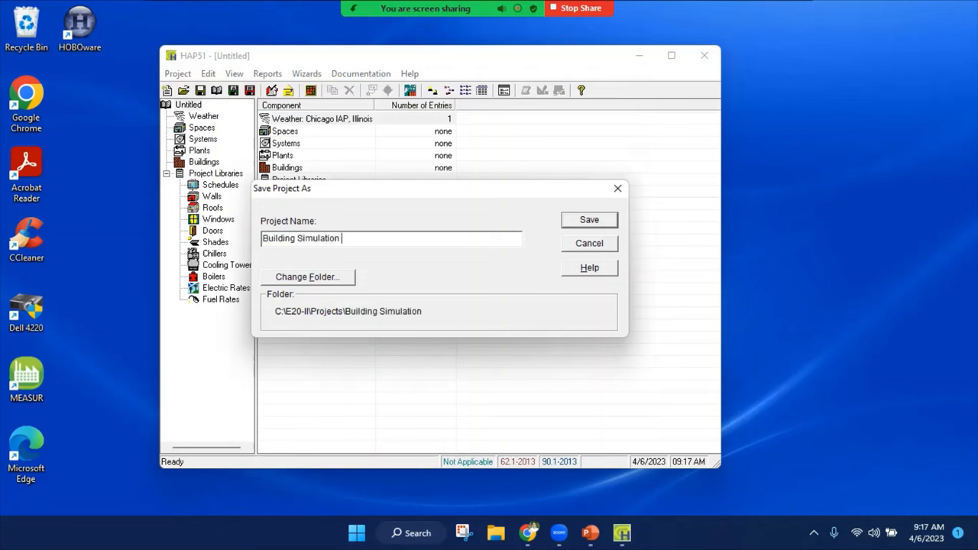
type(" Test")
left_click(589, 220)
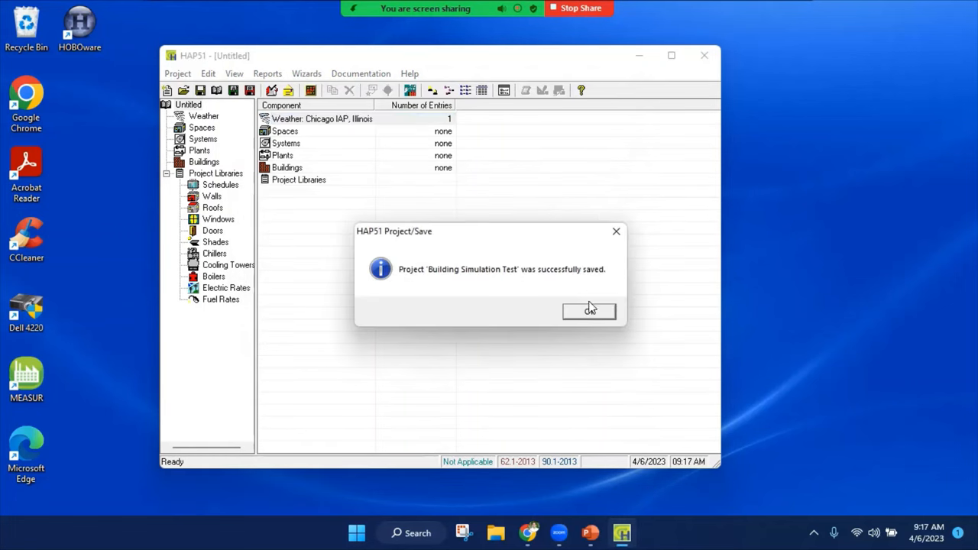
left_click(586, 309)
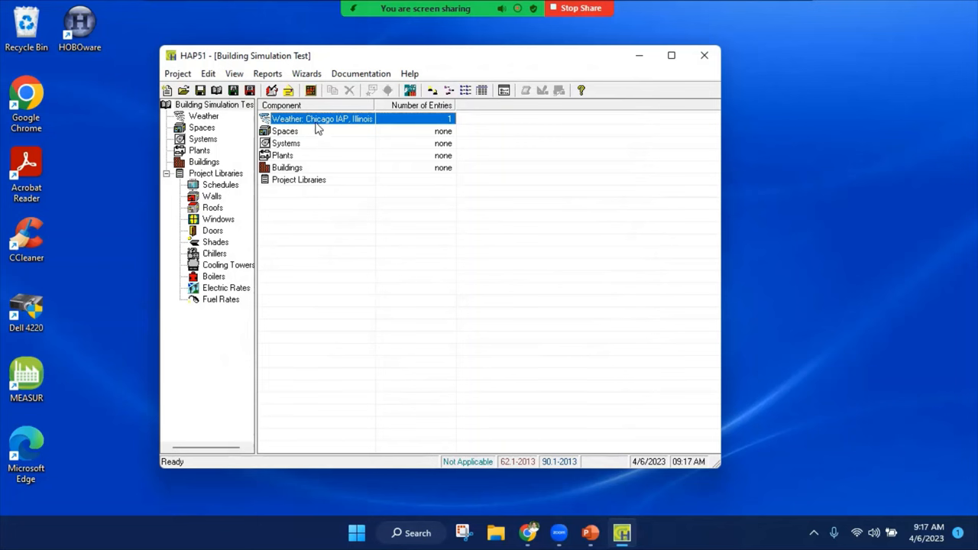
Set the design weather location to Tennessee with Nashville as the city
double_click(317, 121)
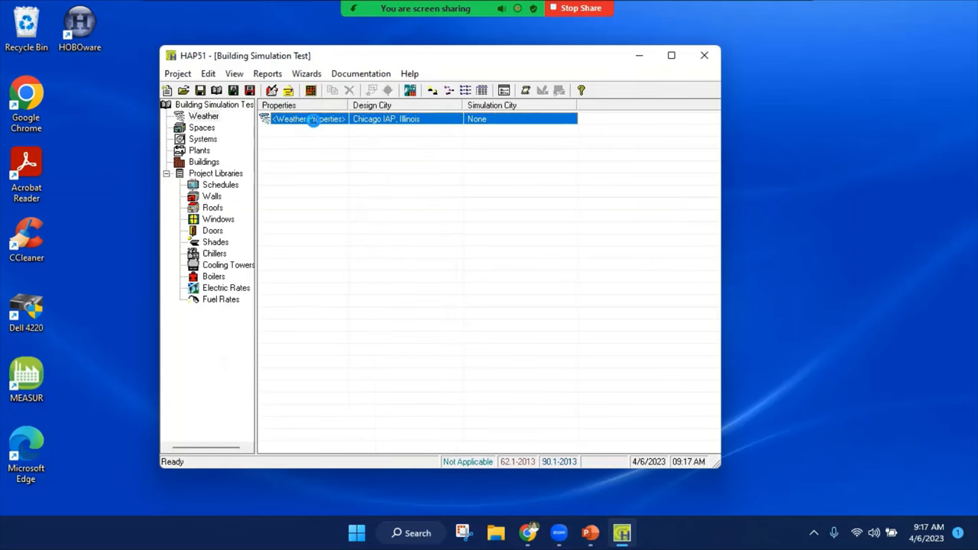
double_click(314, 121)
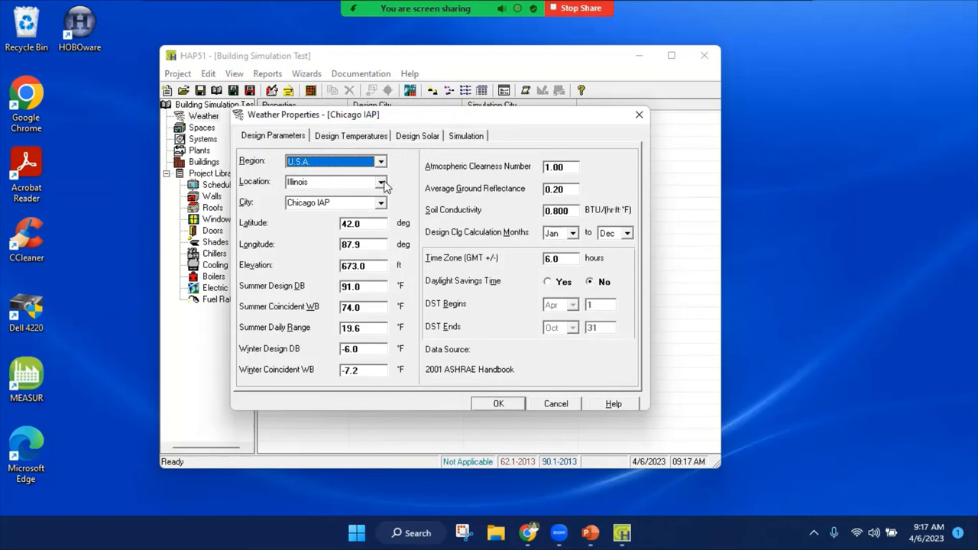
left_click(382, 184)
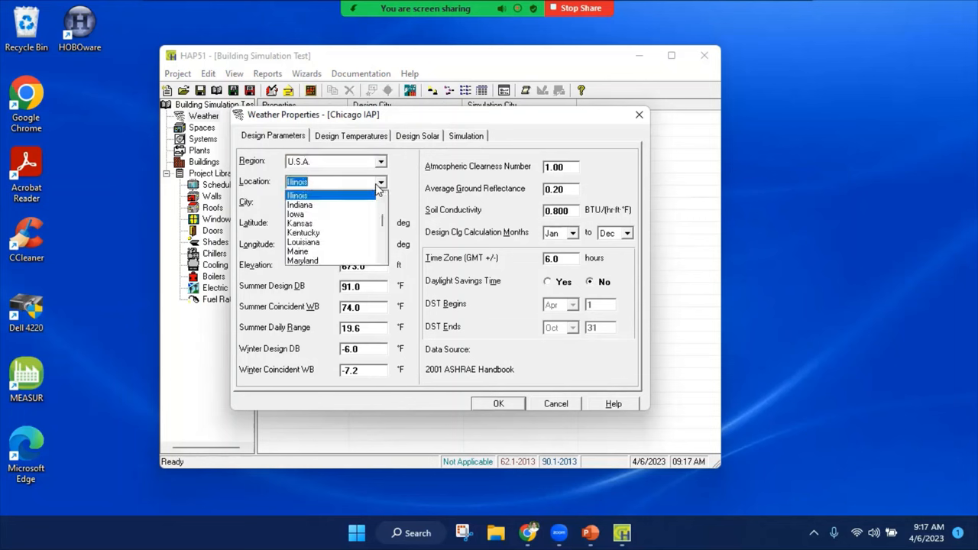
scroll(336, 222, "down", 5)
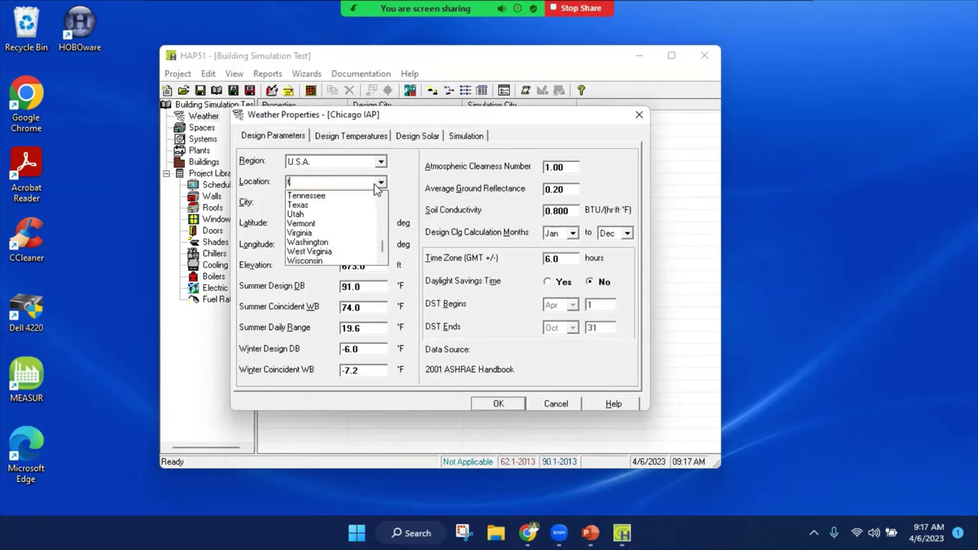
left_click(301, 196)
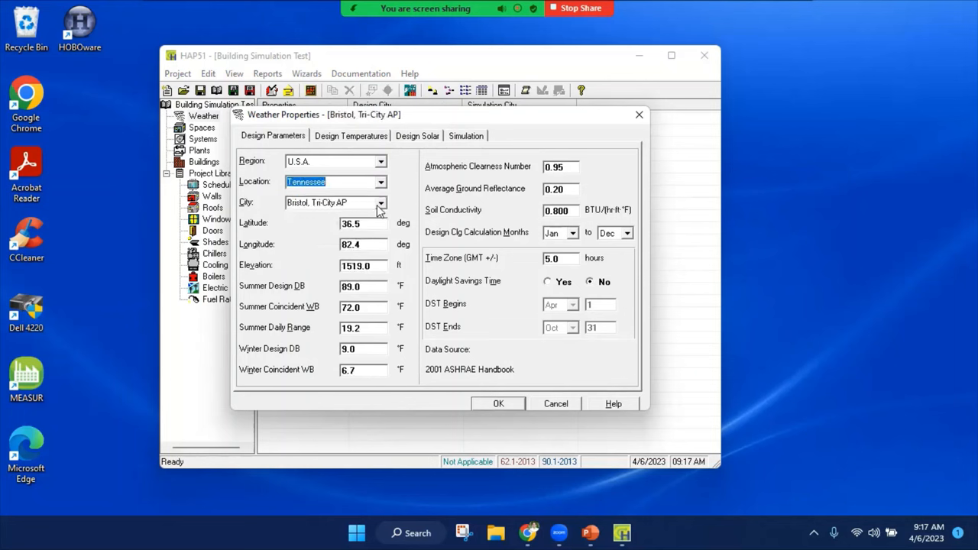
left_click(381, 205)
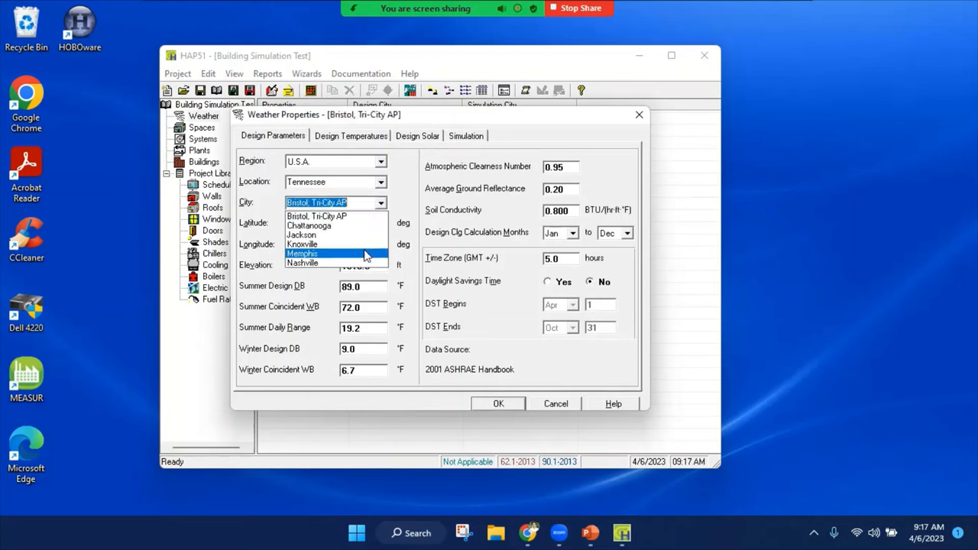
left_click(305, 264)
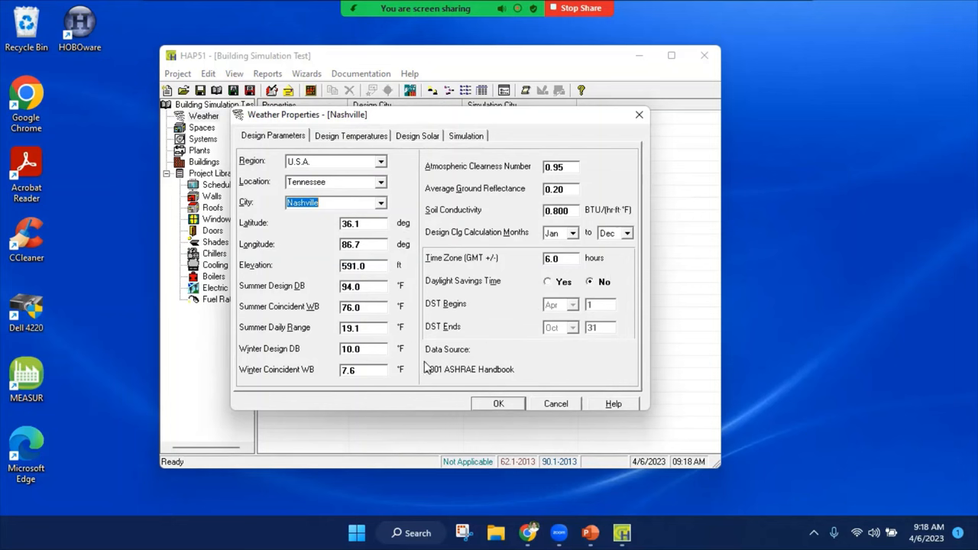
Review the Design Temperatures and Simulation weather settings for Nashville
left_click(333, 139)
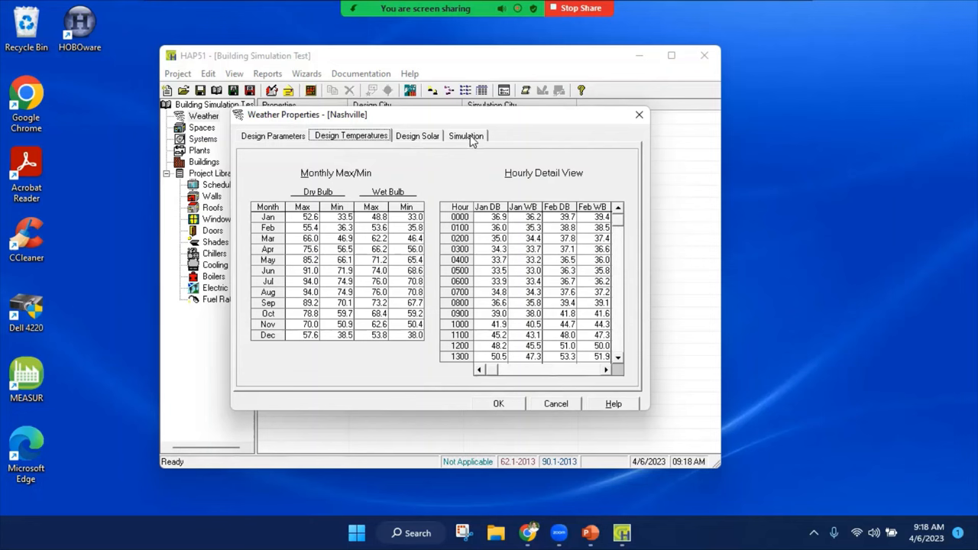
left_click(466, 136)
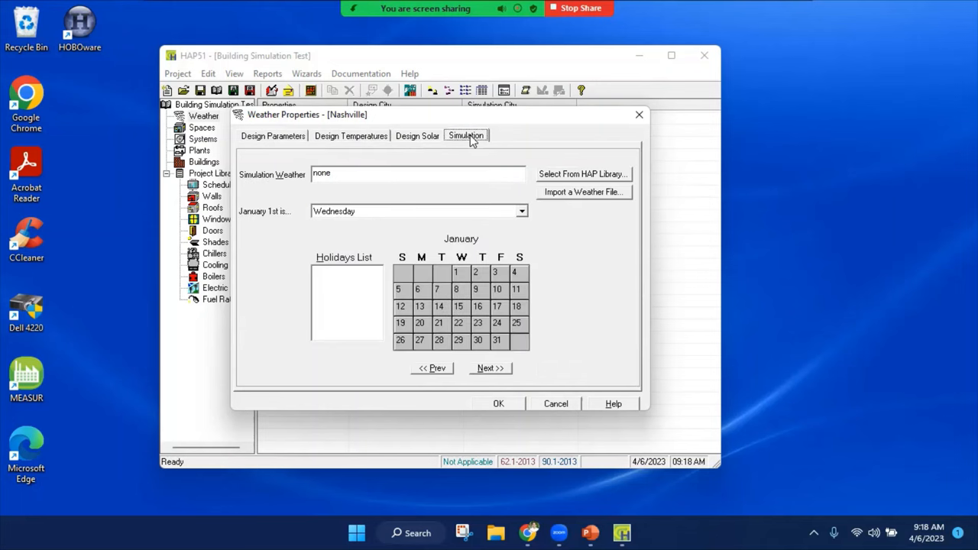
Load USA_TENNESSEE_NASHVILLE_TMY2.HW1 from the HAP library as simulation weather and confirm
left_click(599, 192)
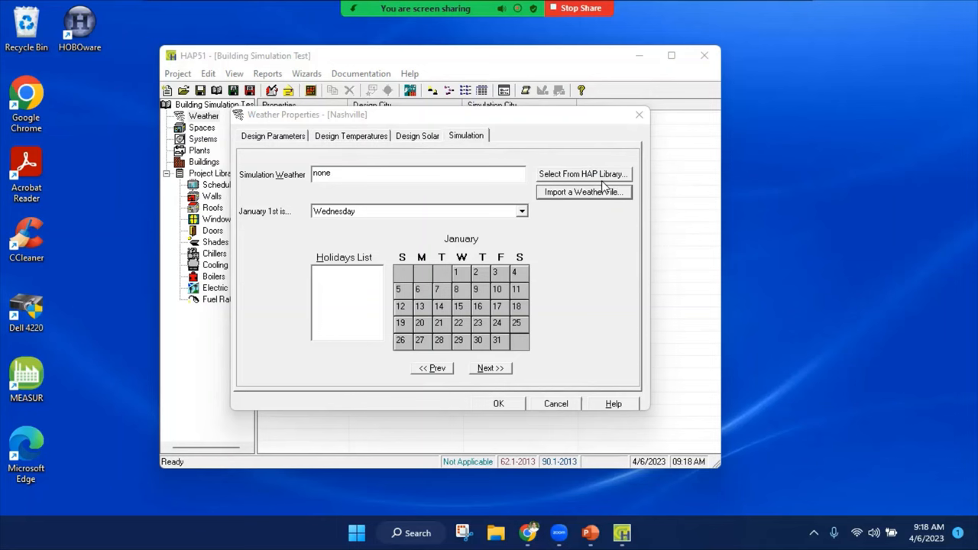
left_click(703, 135)
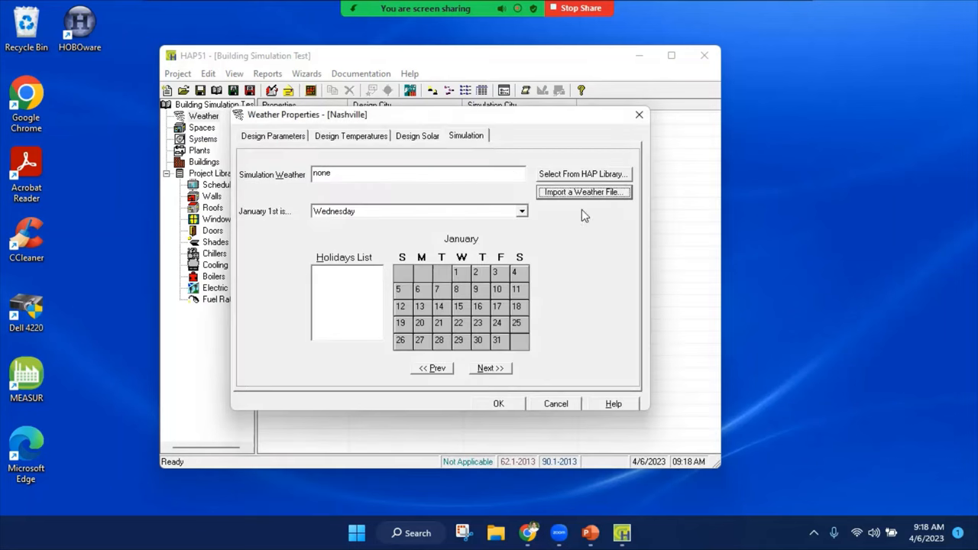
left_click(584, 174)
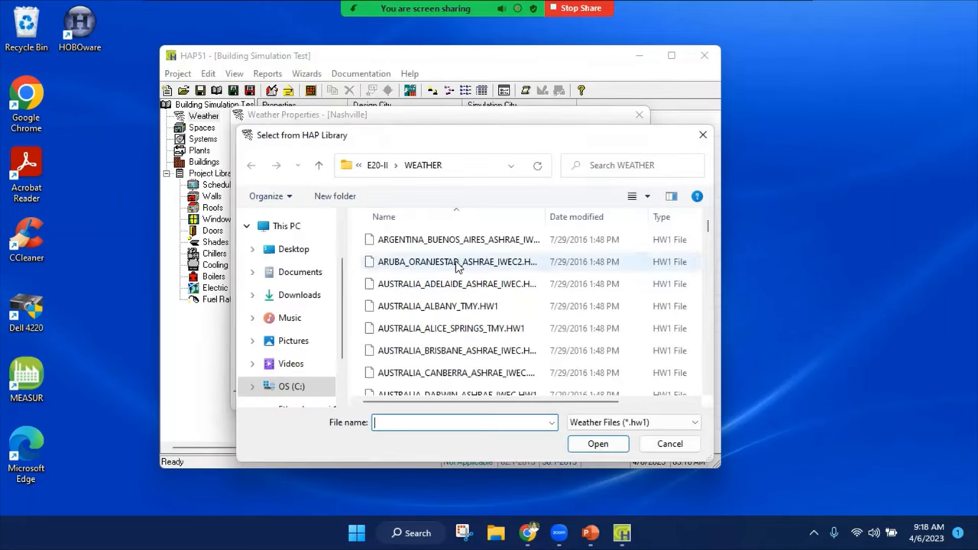
left_click_drag(708, 226, 712, 369)
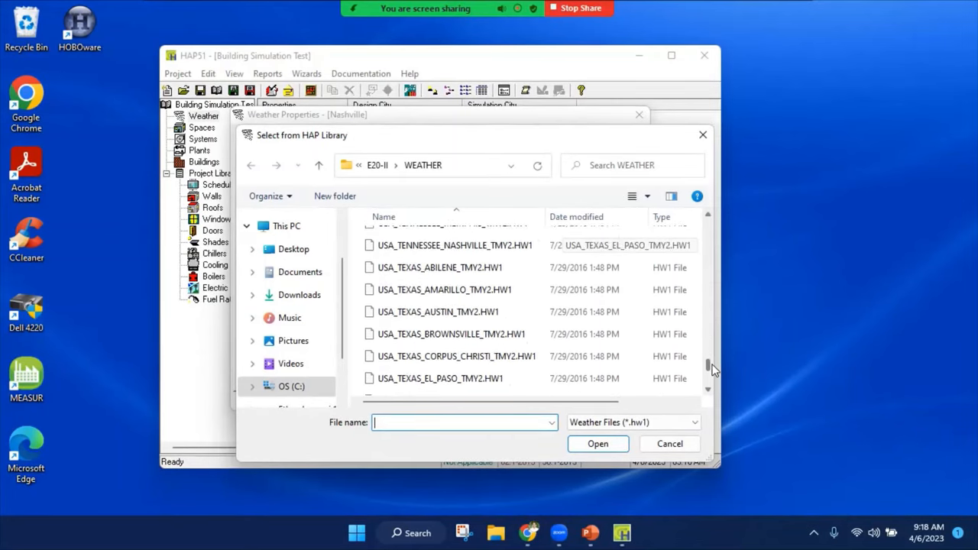
scroll(495, 341, "up", 4)
scroll(495, 342, "up", 4)
scroll(495, 341, "up", 4)
scroll(495, 342, "up", 3)
scroll(495, 342, "down", 3)
scroll(489, 329, "down", 5)
scroll(483, 313, "down", 5)
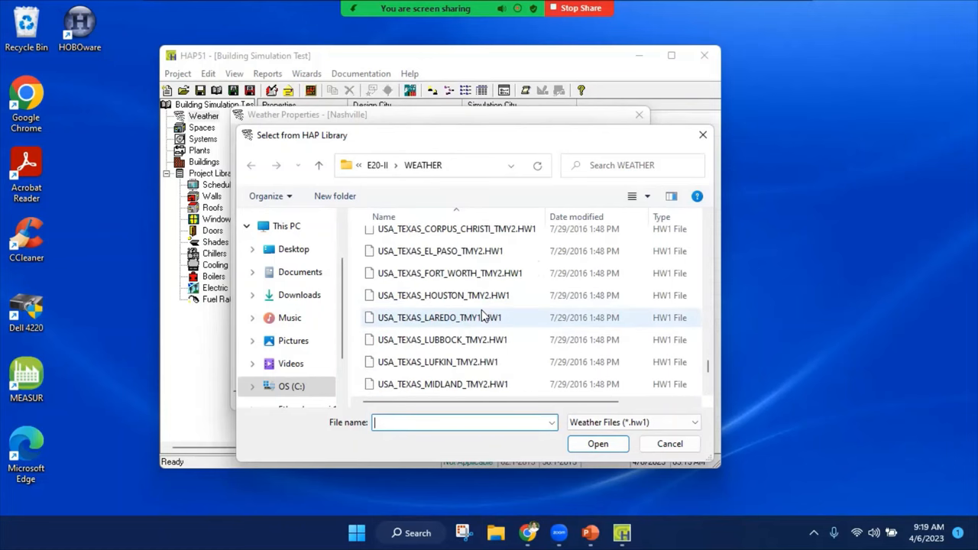
scroll(483, 314, "up", 2)
scroll(483, 305, "up", 2)
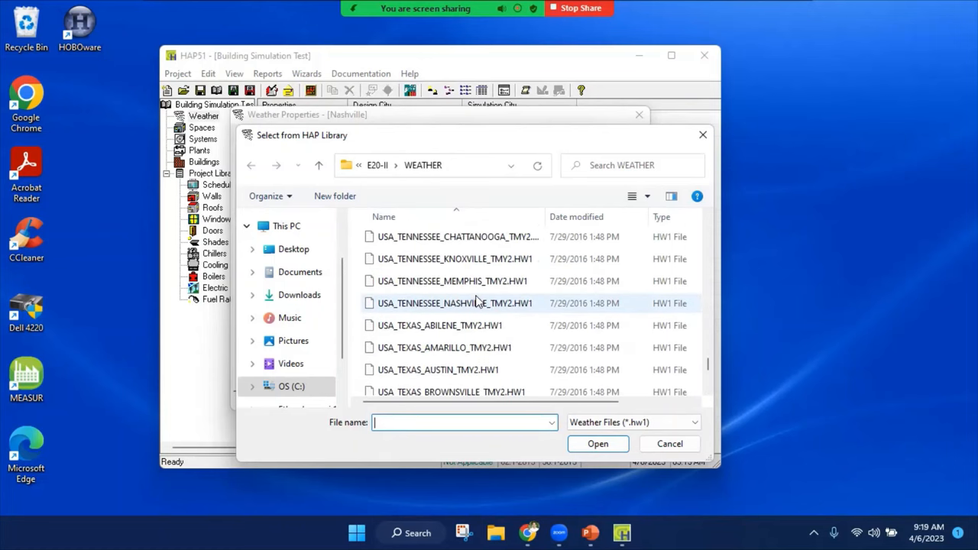
left_click(454, 304)
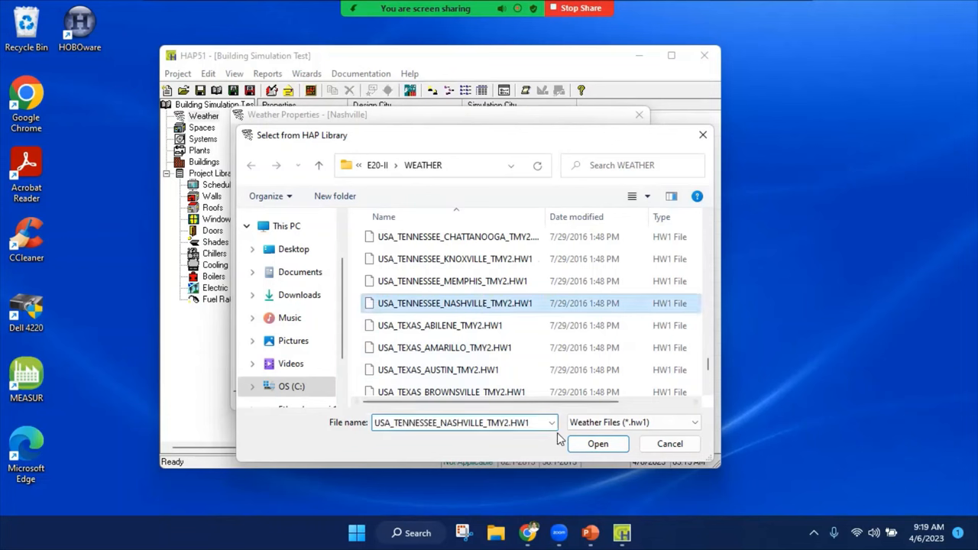
mouse_move(499, 306)
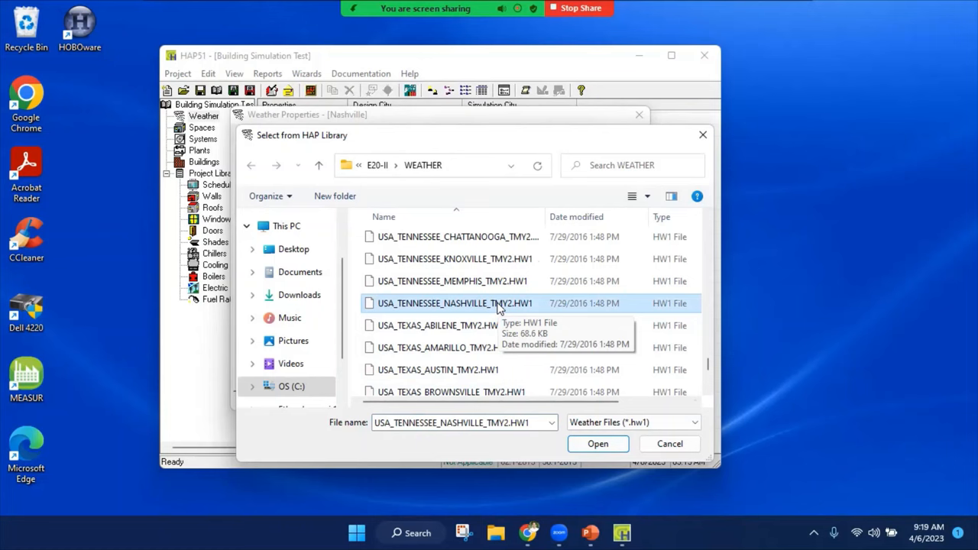
left_click(597, 444)
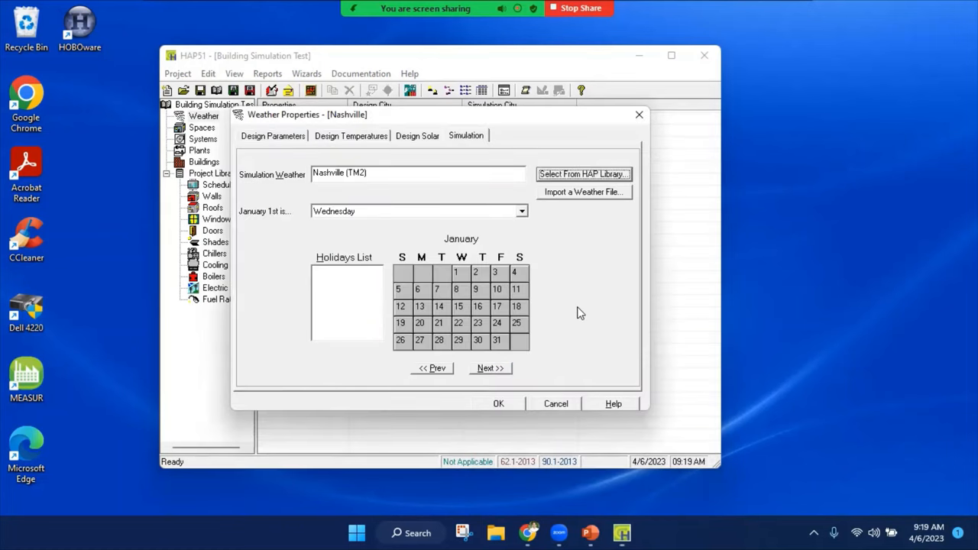
left_click(497, 403)
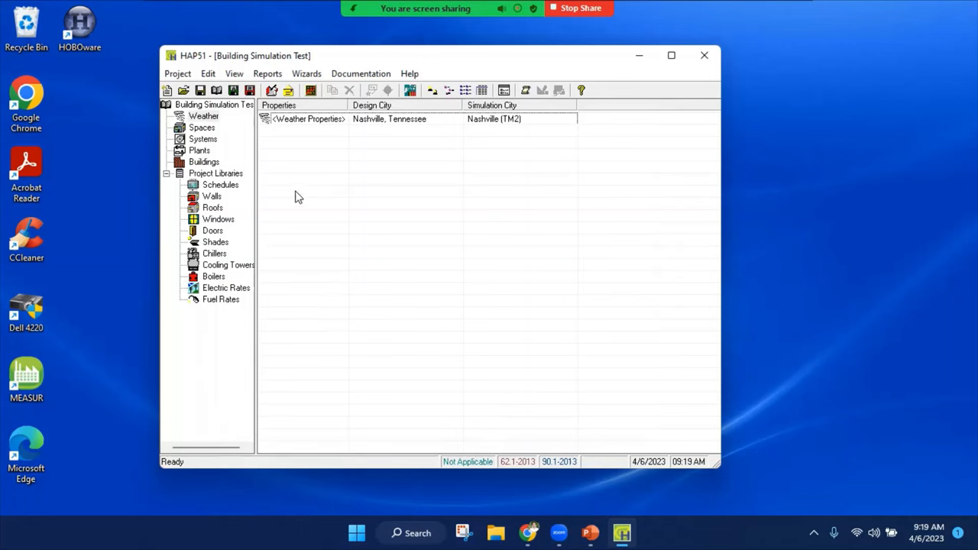
Create a new default schedule in the schedule library and rename it 'Occupant'
left_click(215, 173)
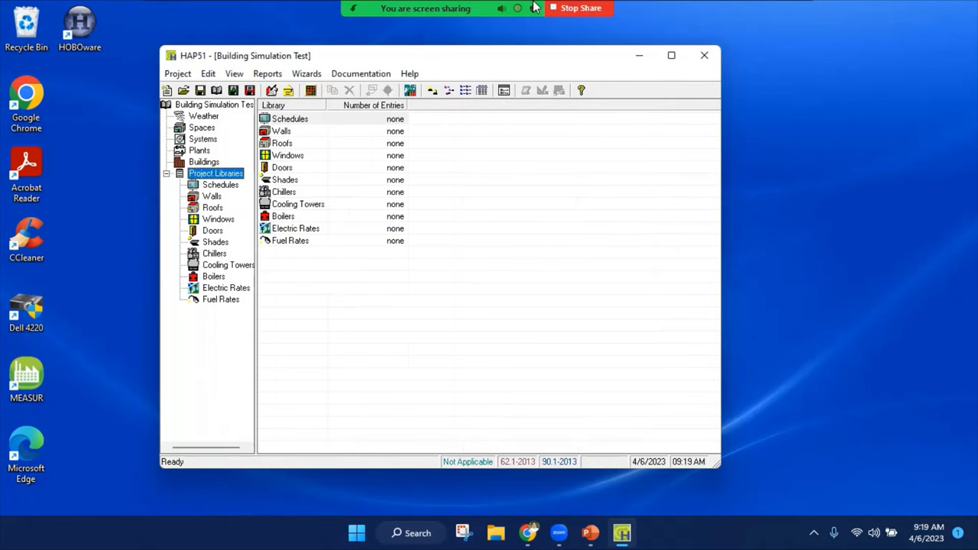
left_click(806, 47)
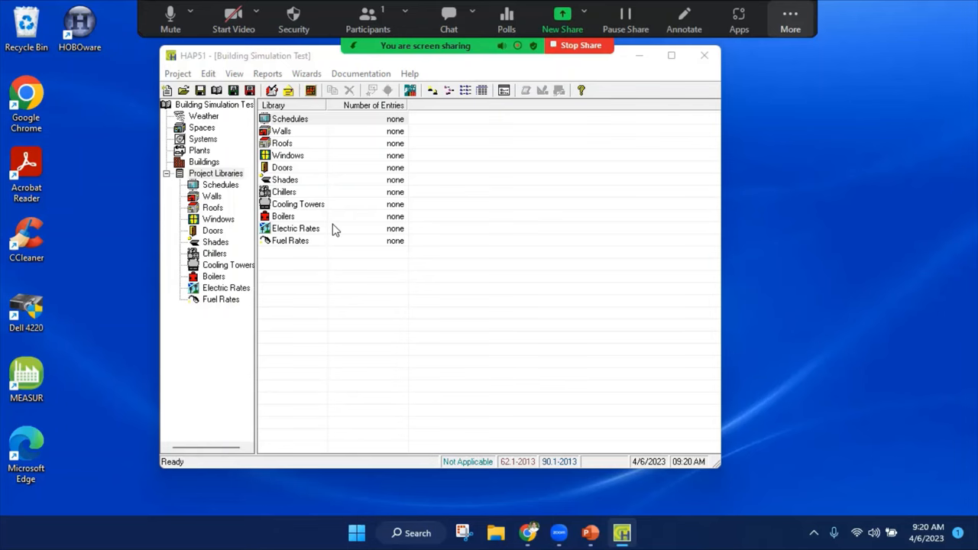
double_click(299, 124)
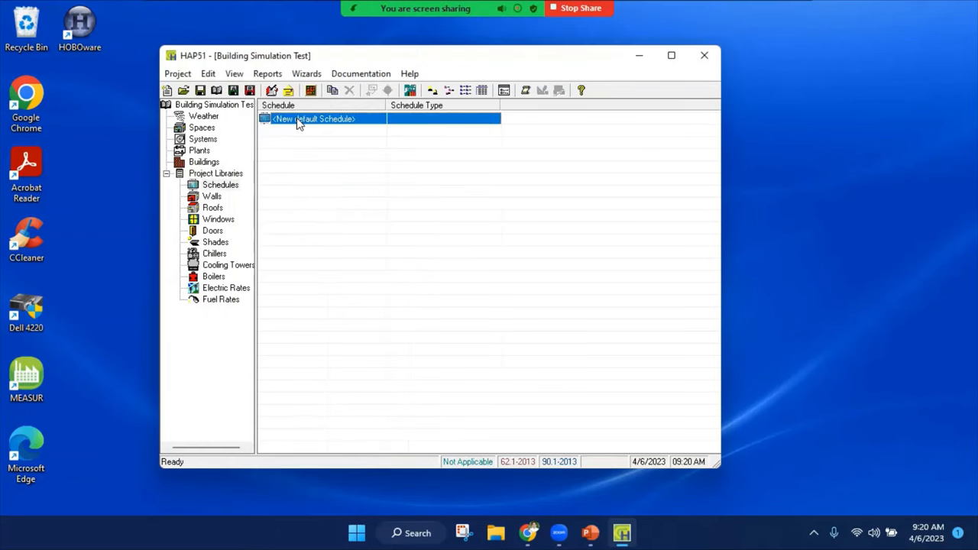
double_click(299, 124)
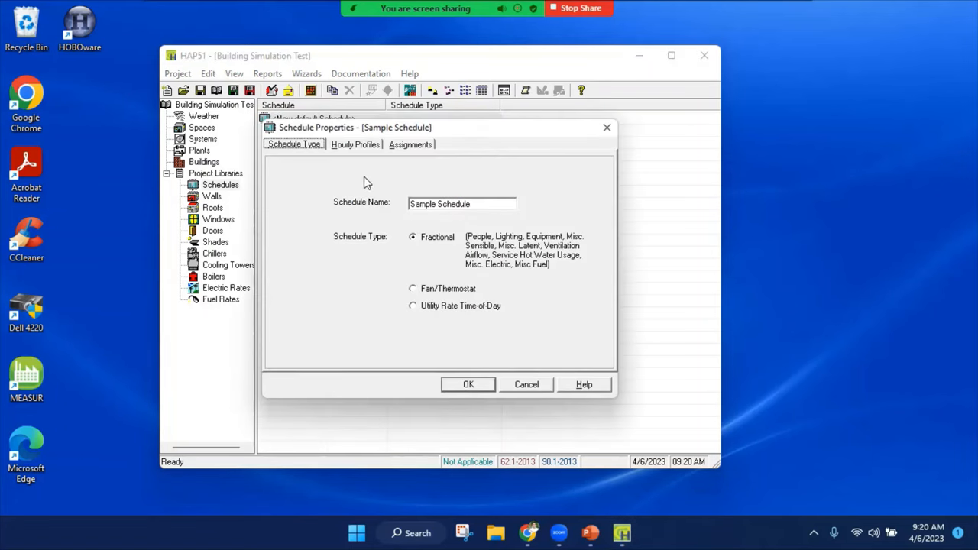
double_click(493, 205)
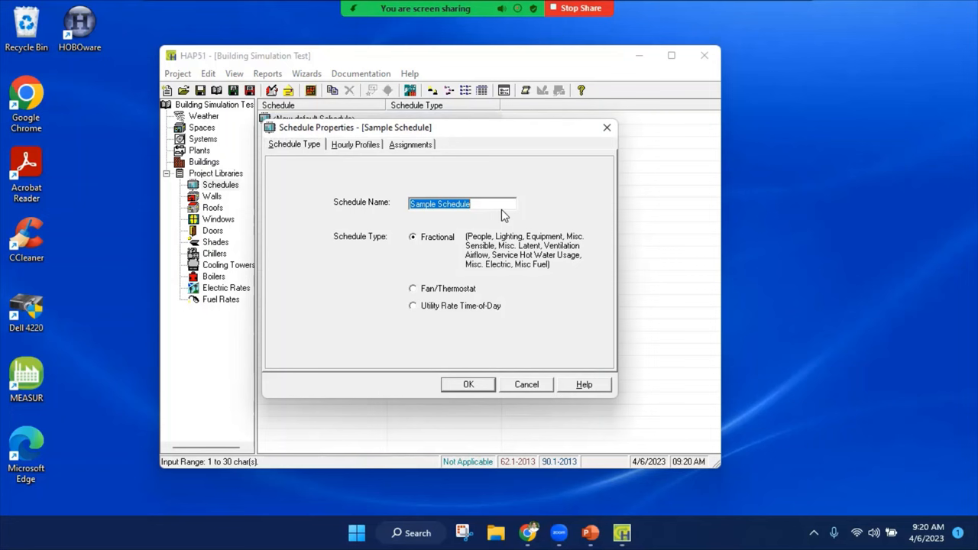
type("Occupan")
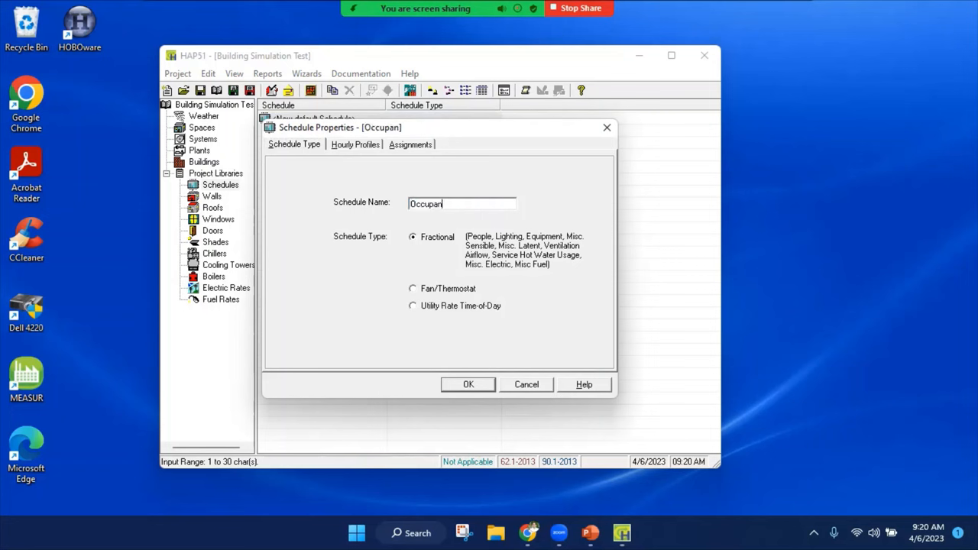
type("t")
Rename Profile One to 'Weekdays' and begin entering hour ranges and percentages
left_click(356, 145)
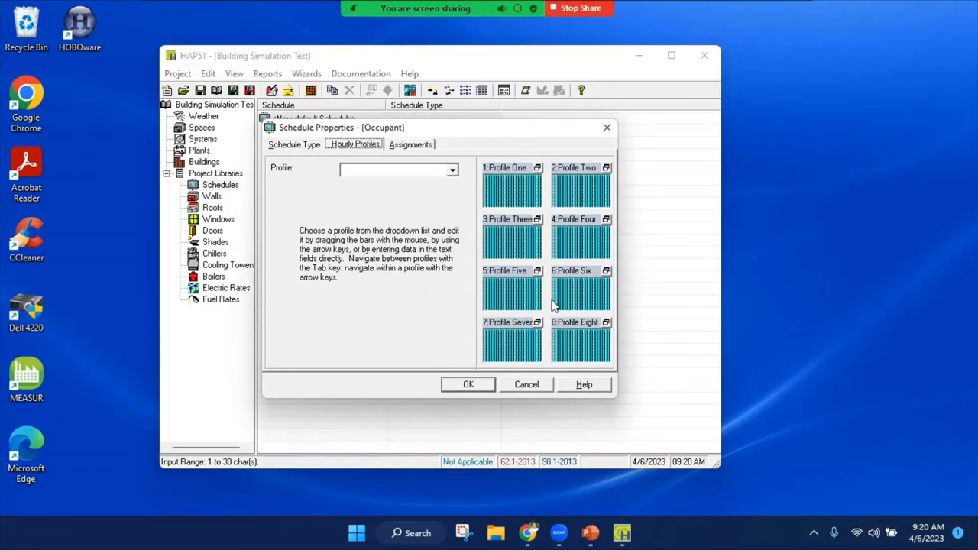
left_click(294, 145)
left_click(356, 145)
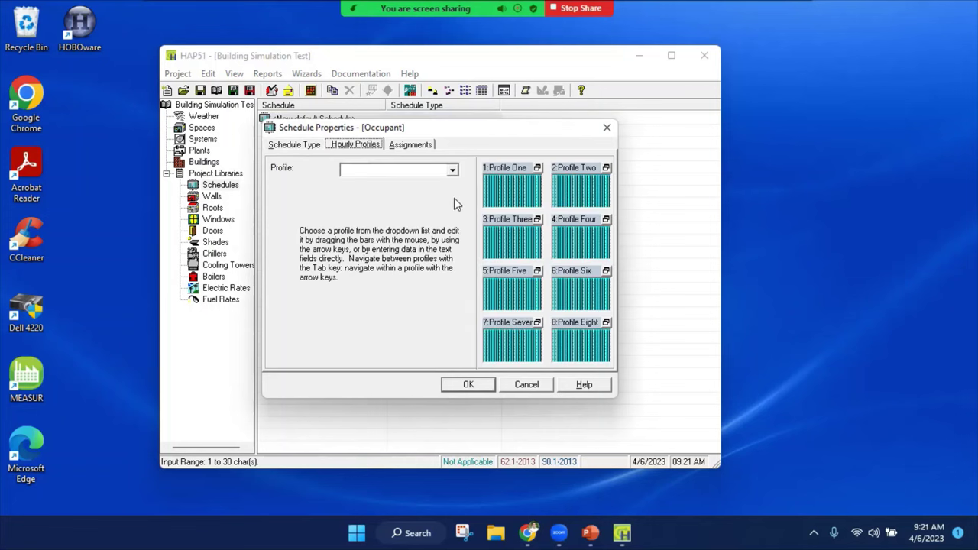
double_click(504, 195)
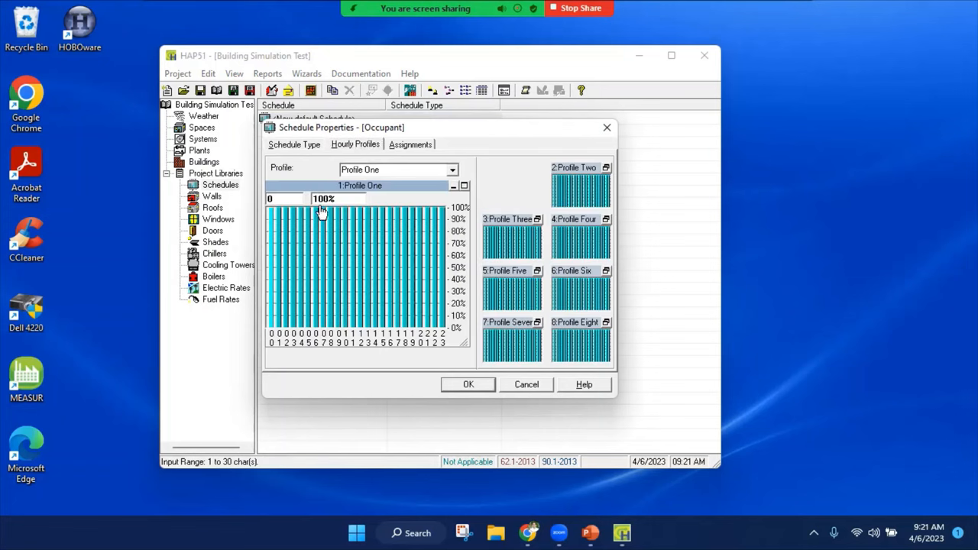
left_click(404, 170)
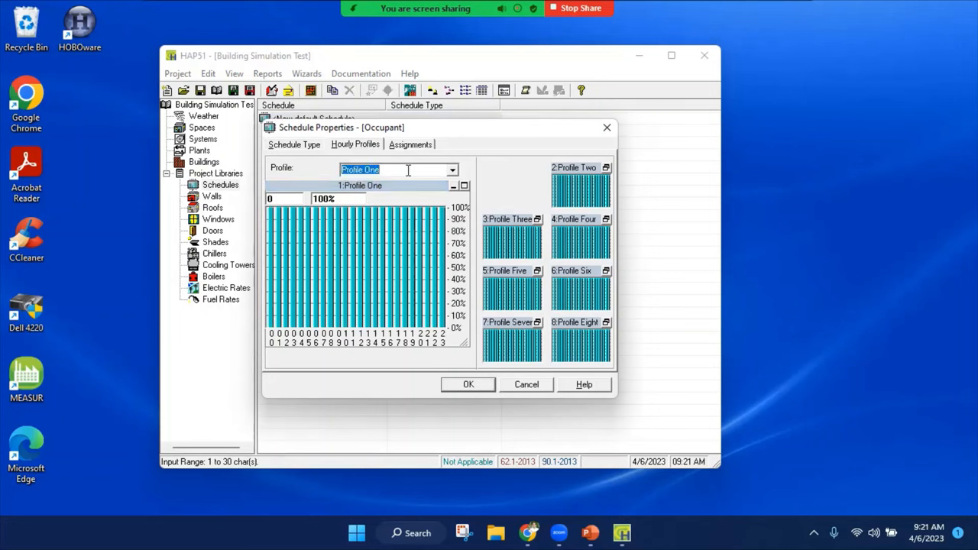
type("Weekdays")
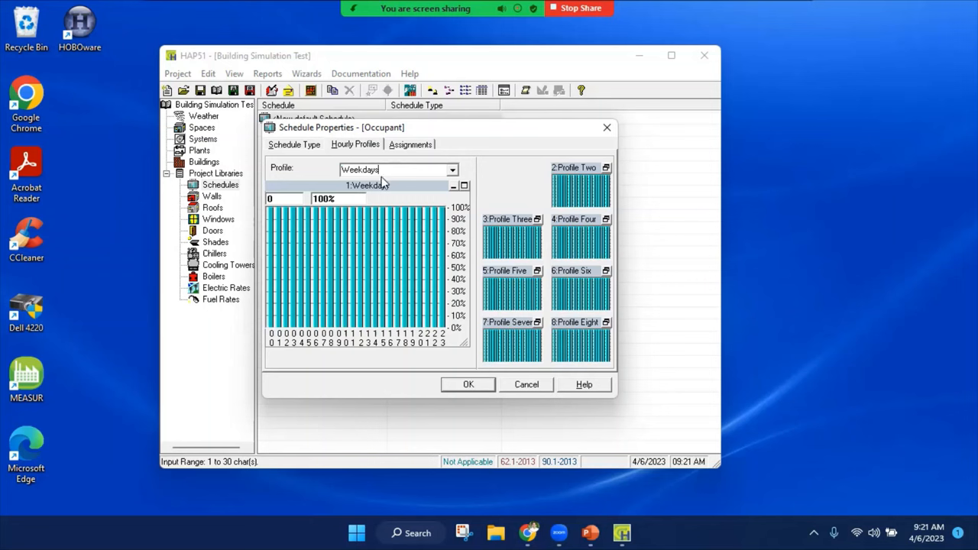
left_click(275, 200)
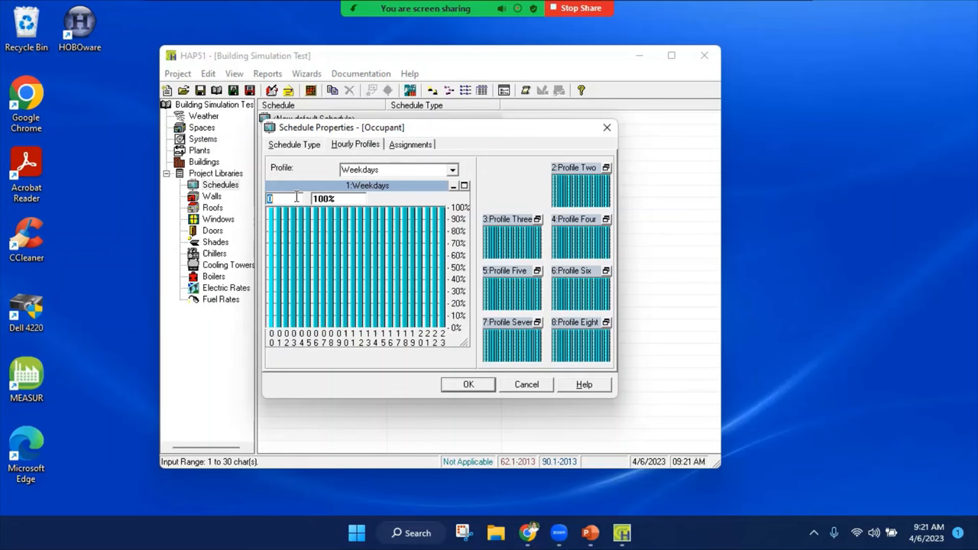
type("0")
type("-6")
left_click(315, 199)
double_click(328, 198)
left_click_drag(314, 199, 312, 199)
type("0")
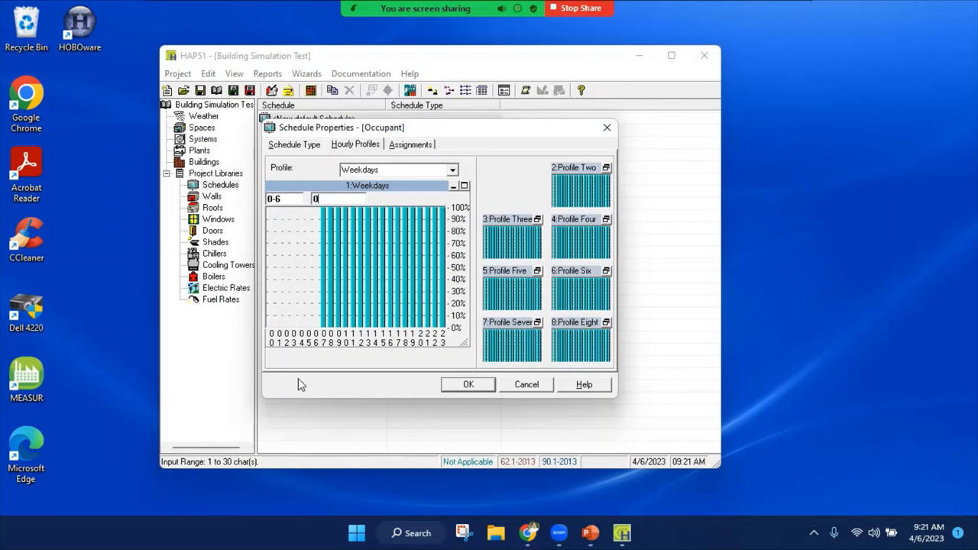
Correct mistyped entries and shape the Weekdays profile through hours 19-20
double_click(275, 200)
type("0-6")
double_click(273, 199)
type("7")
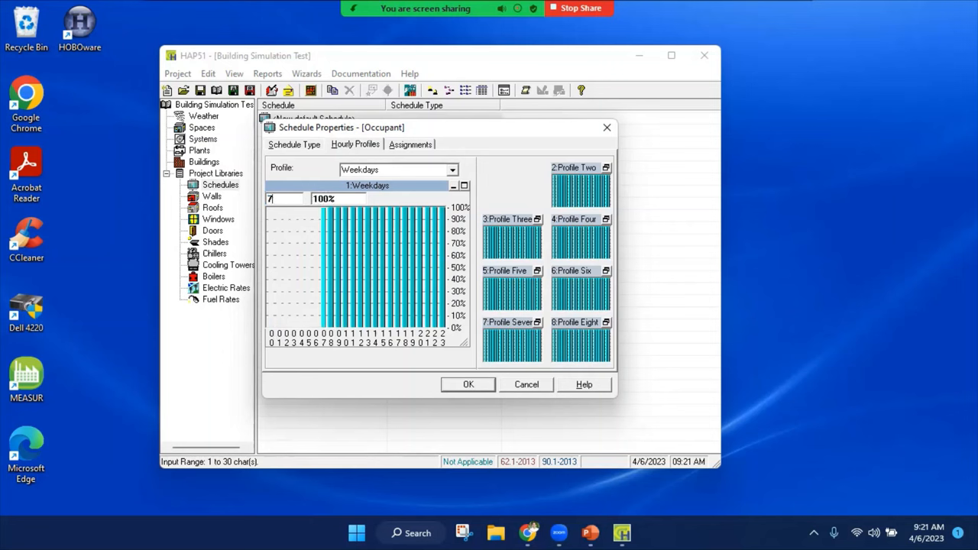
type("9")
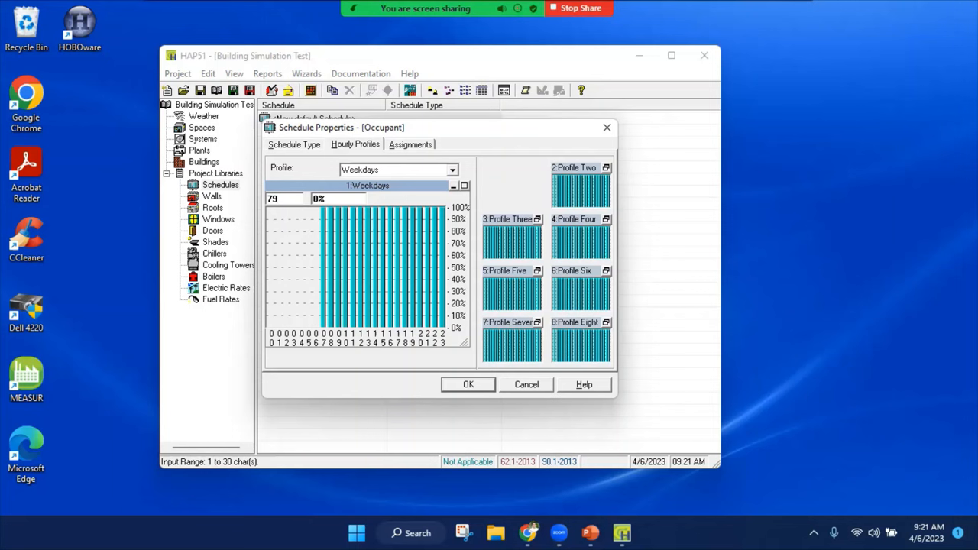
key("BackSpace")
key("BackSpace")
type("7-8")
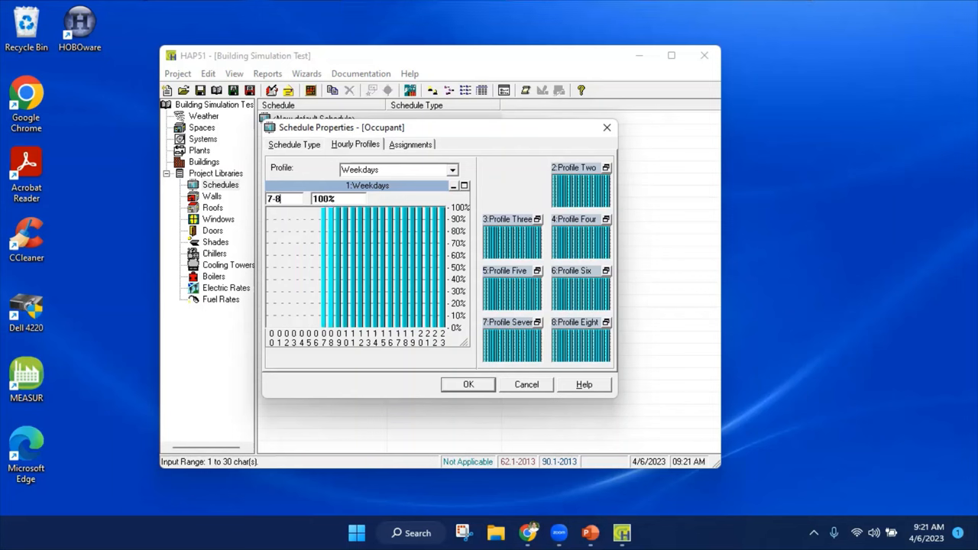
double_click(324, 199)
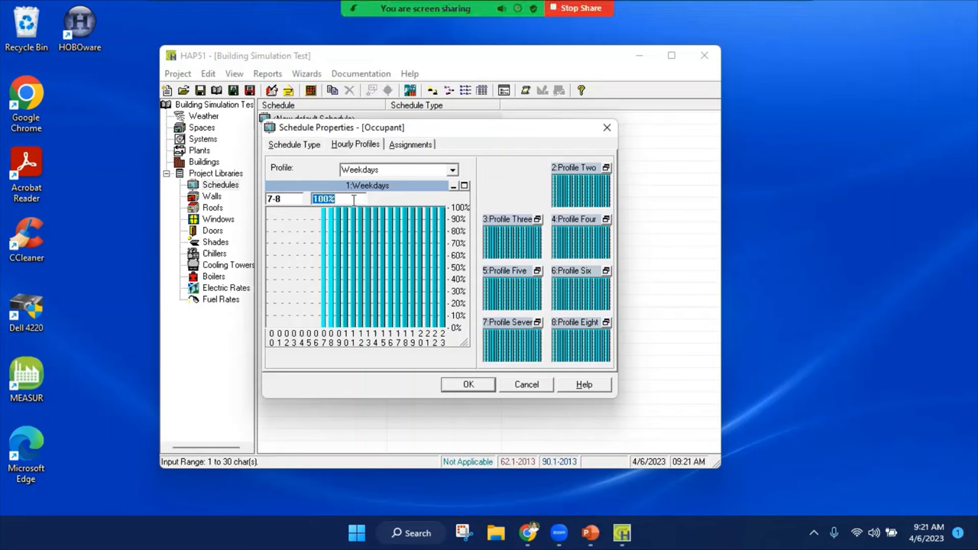
type("59")
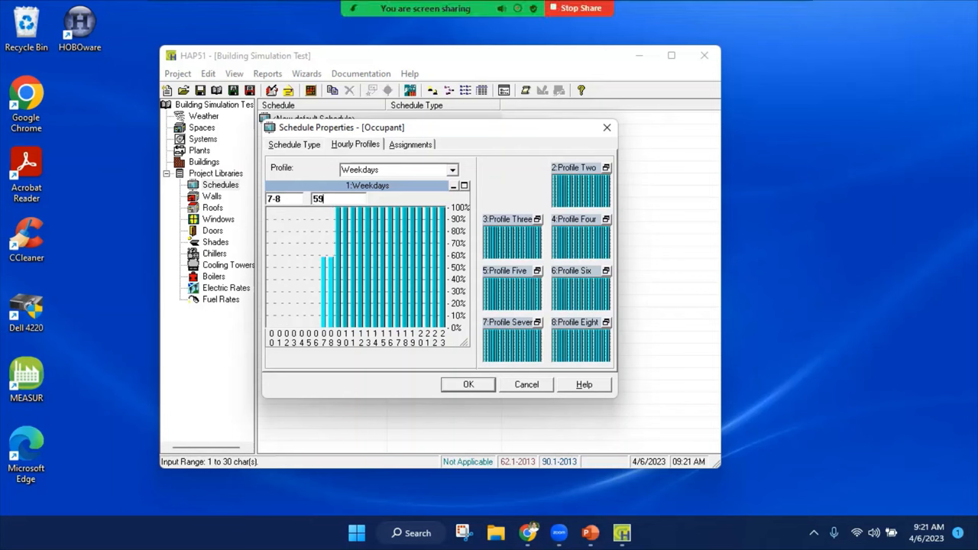
key("BackSpace")
type("0")
double_click(274, 199)
type("9")
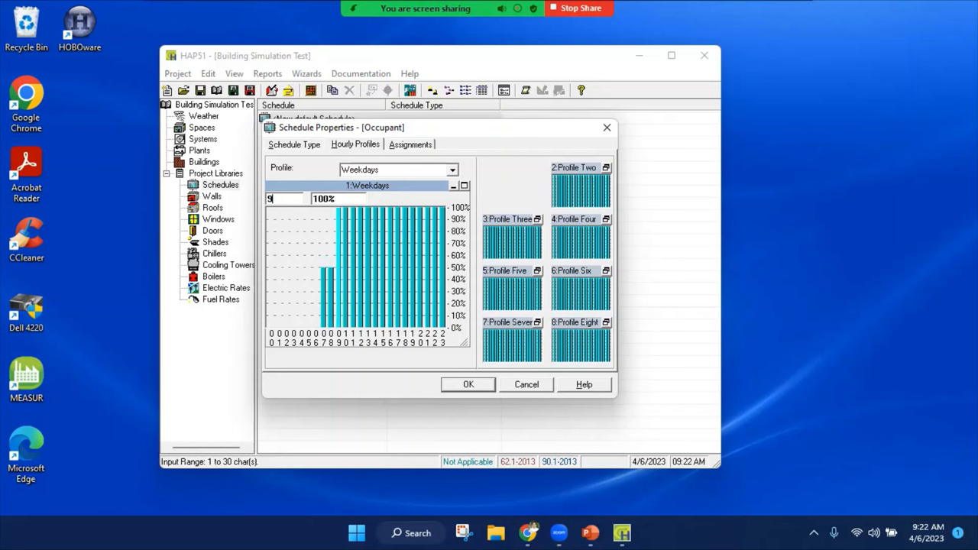
type("-")
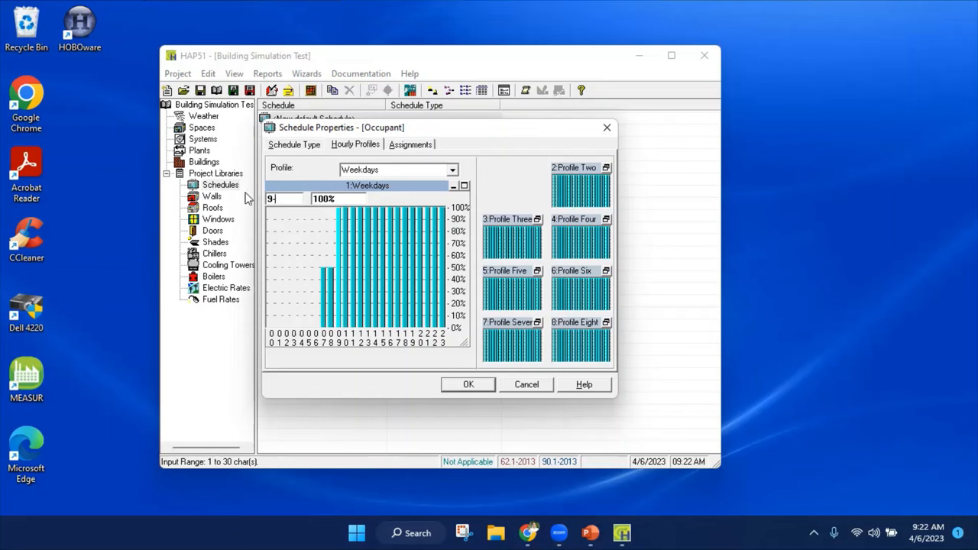
type("18")
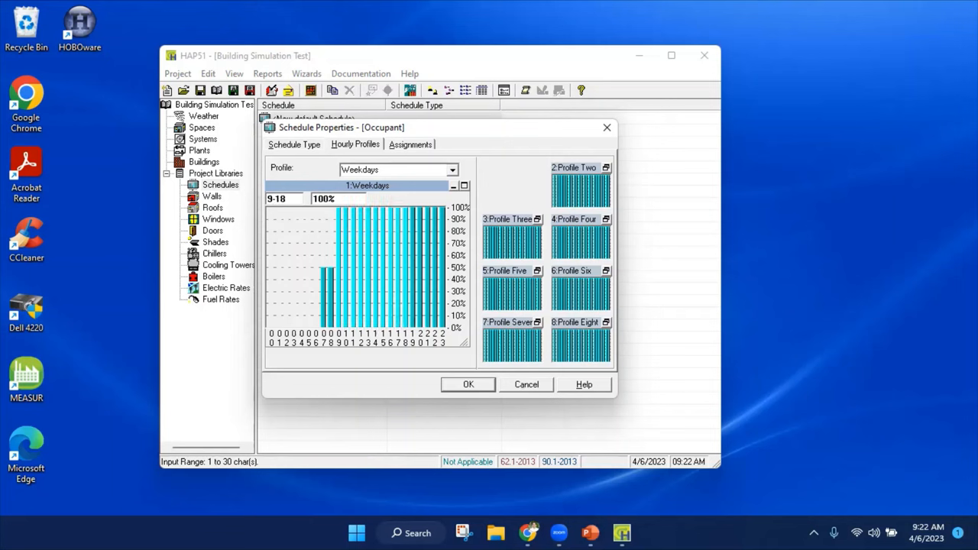
left_click(356, 200)
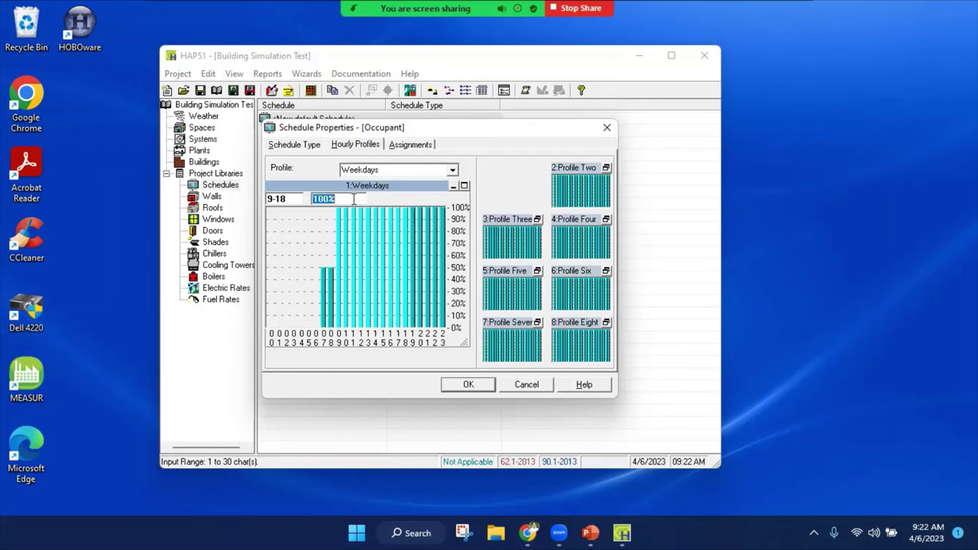
left_click(295, 200)
type("19-")
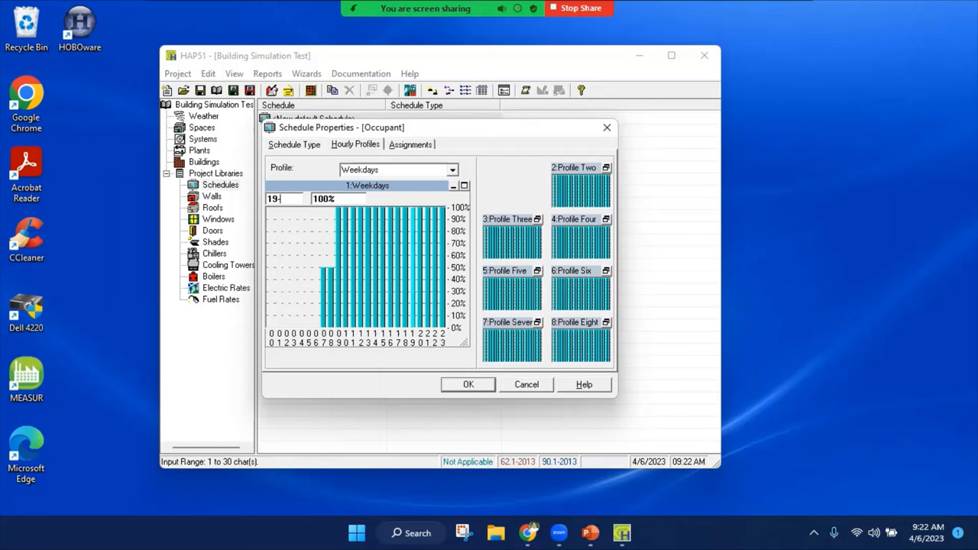
type("20")
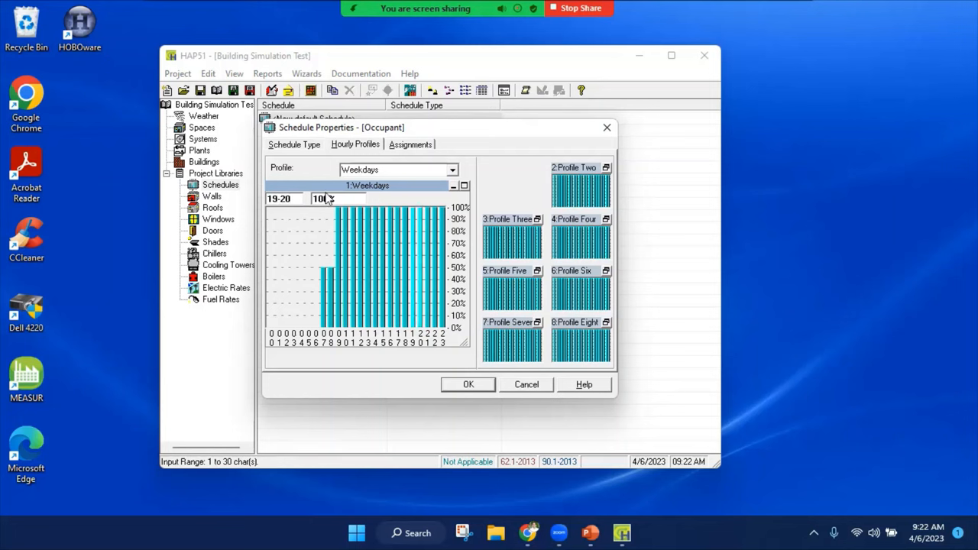
key("Tab")
type("75")
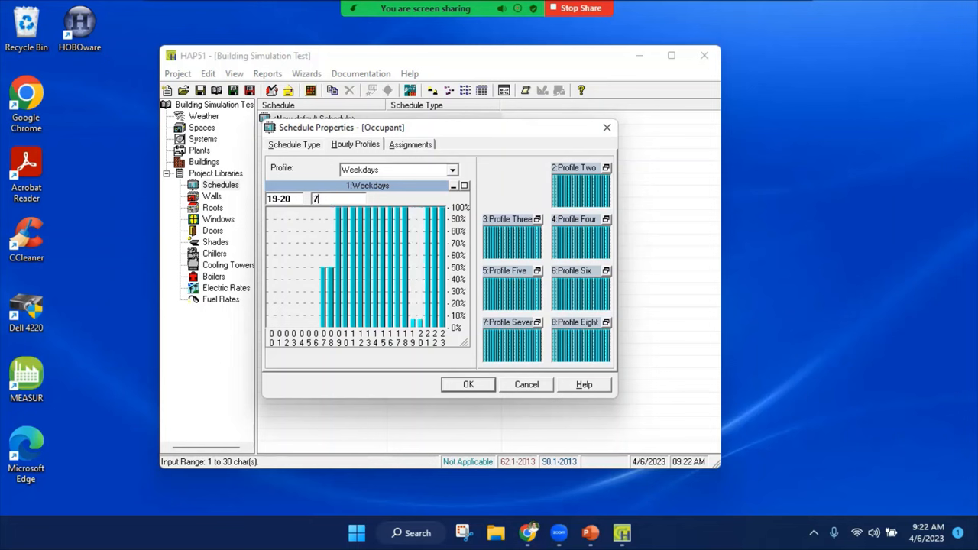
Set hours 21-23 of the Weekdays profile to 10% occupancy
left_click(290, 198)
left_click(294, 199)
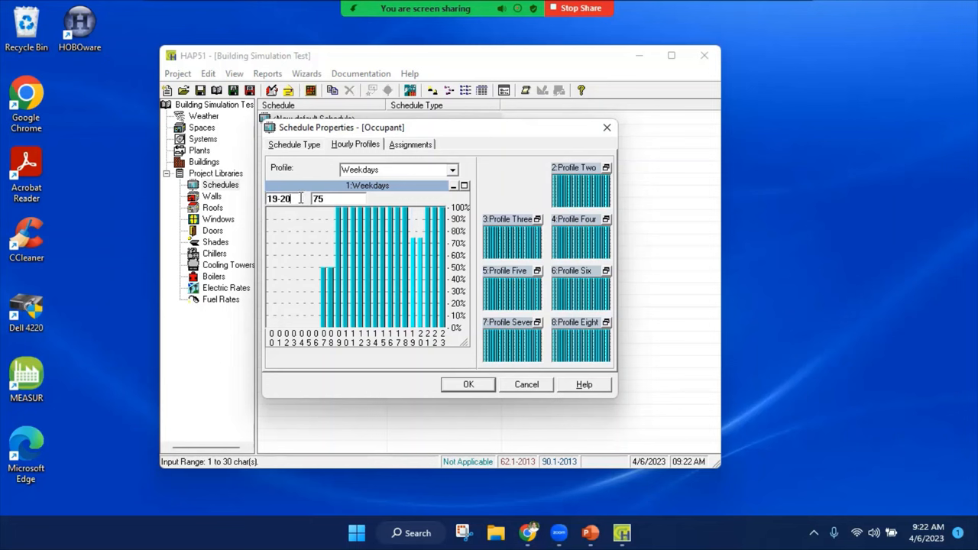
left_click_drag(299, 198, 267, 198)
type("21-23")
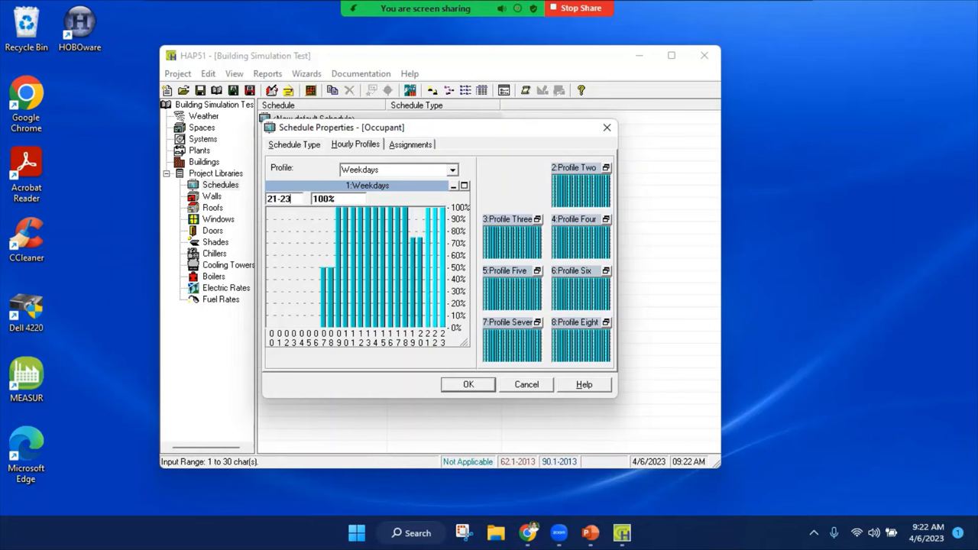
left_click_drag(338, 198, 312, 198)
type("10")
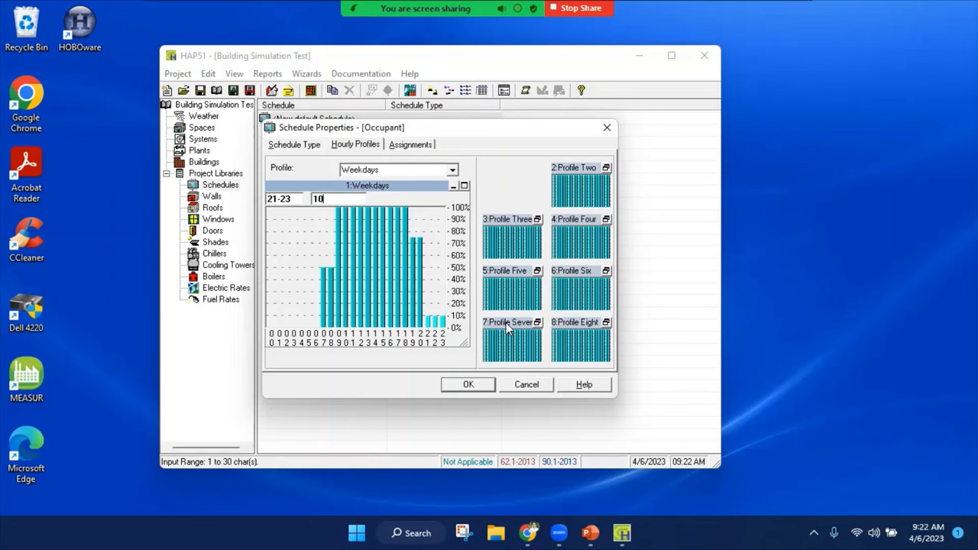
Rename Profile Two to 'Weekends' with 5% for hours 0-23, then save the Occupant schedule
left_click(468, 384)
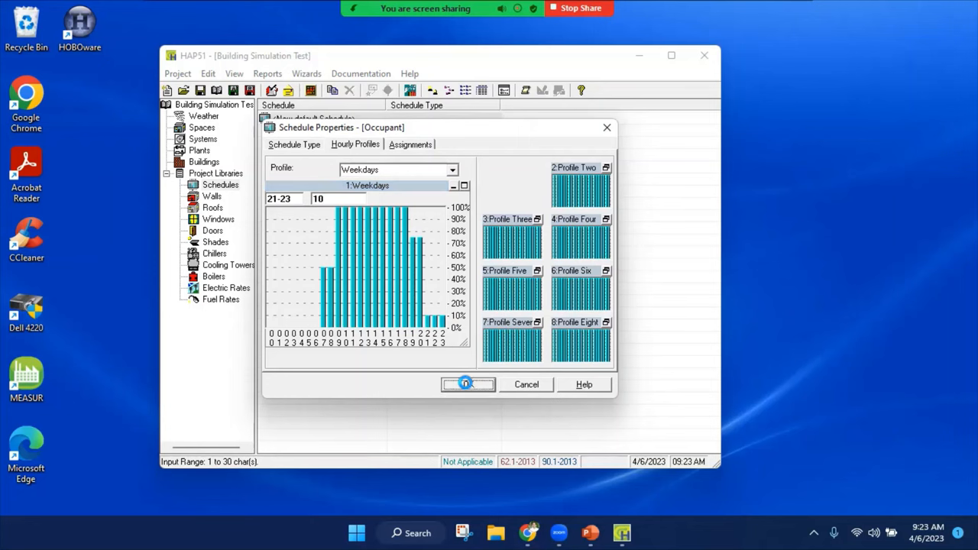
double_click(320, 135)
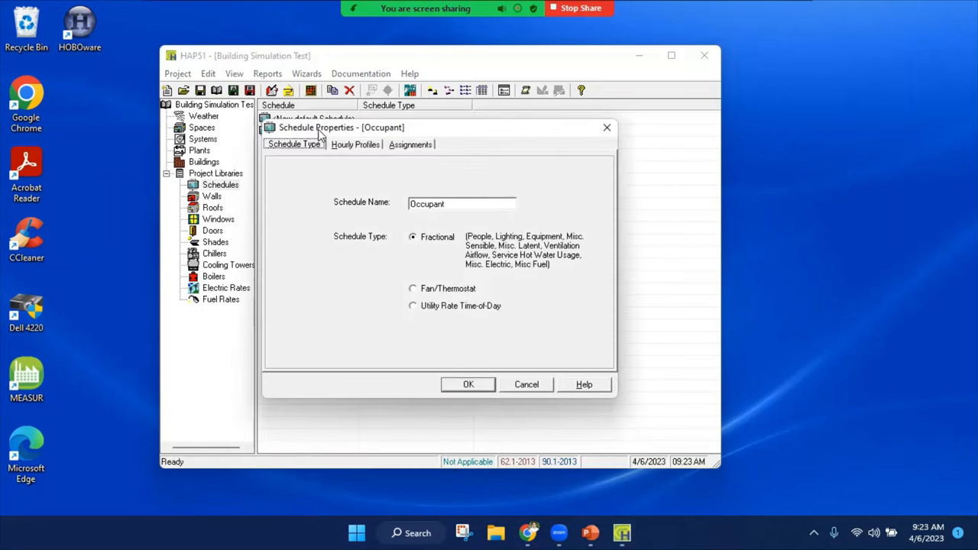
left_click(355, 144)
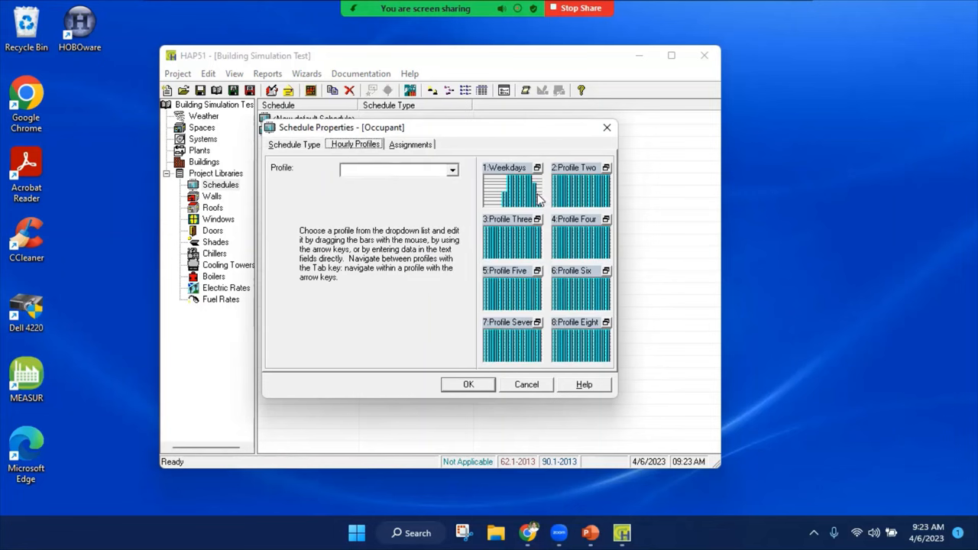
left_click(581, 189)
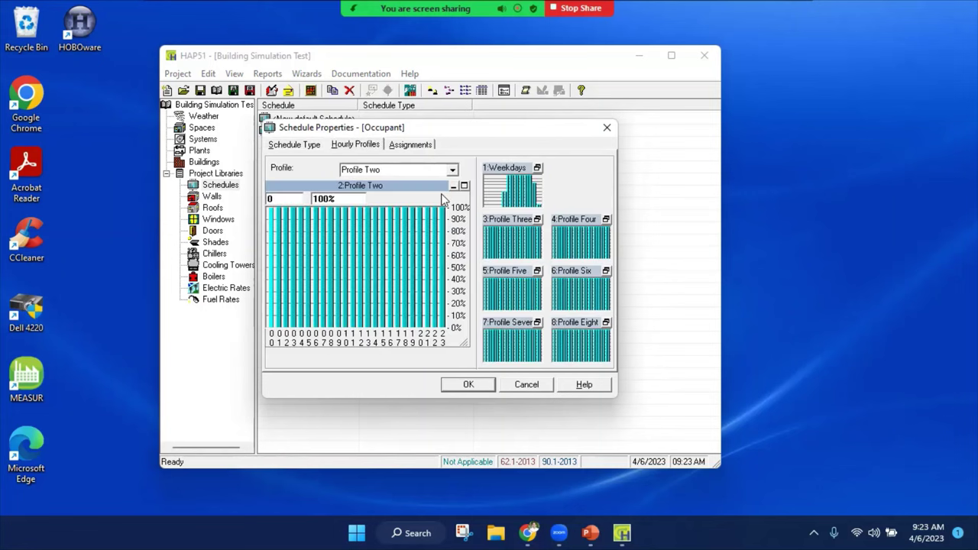
left_click(382, 169)
type("Weekends")
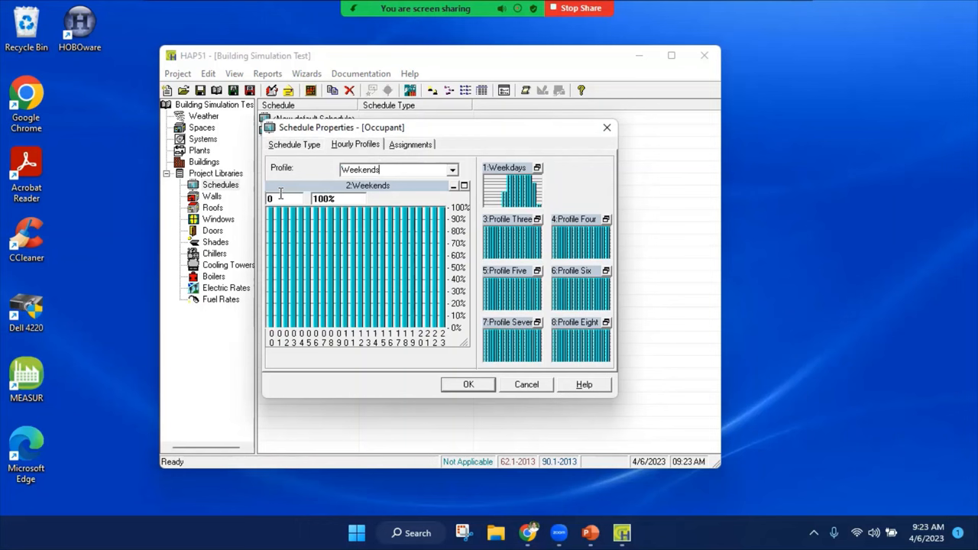
left_click(281, 197)
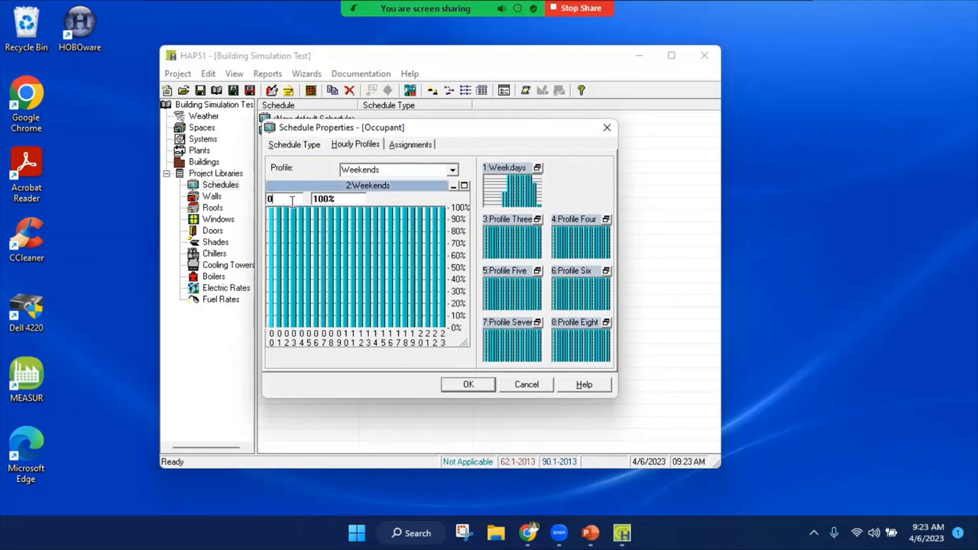
type("-")
type("23")
left_click(336, 197)
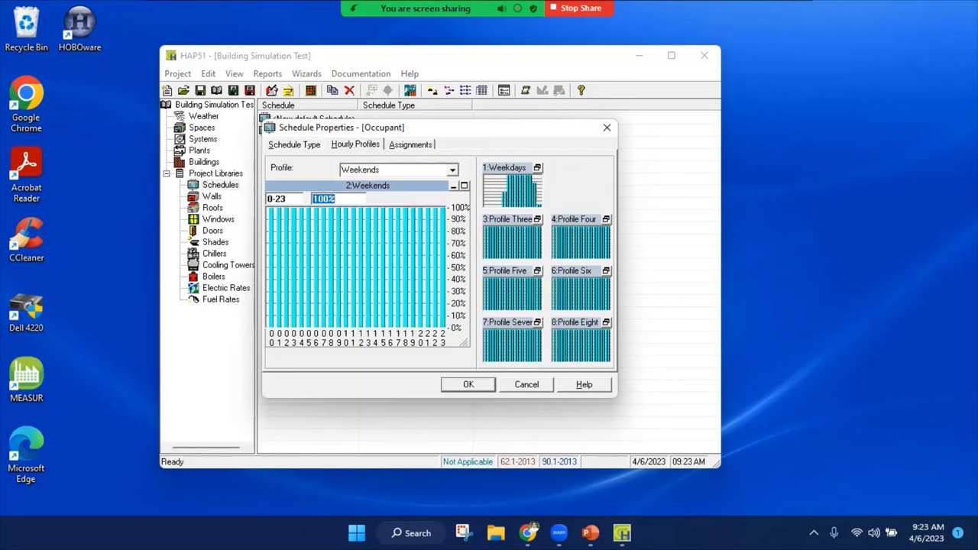
type("5")
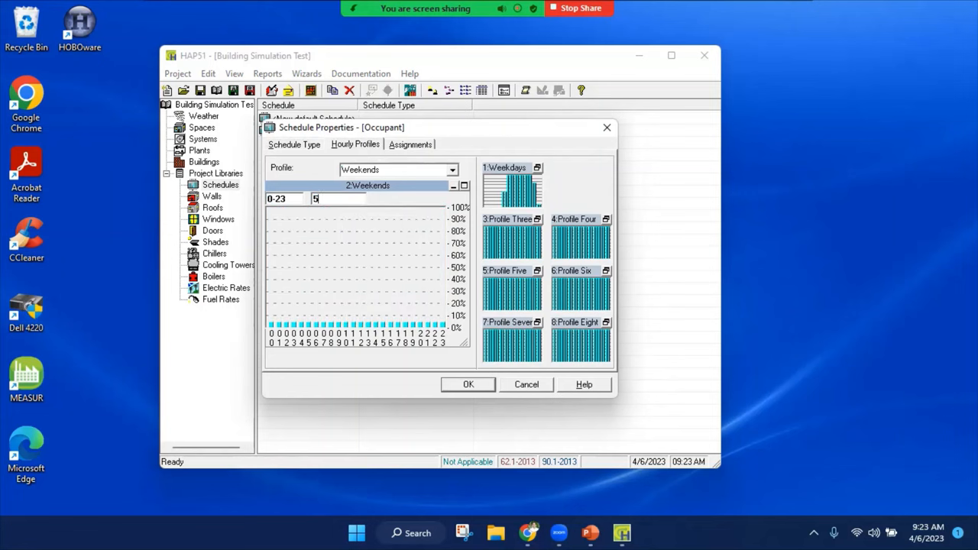
left_click(467, 384)
Assign the Weekdays profile to Monday–Friday for every month
double_click(313, 131)
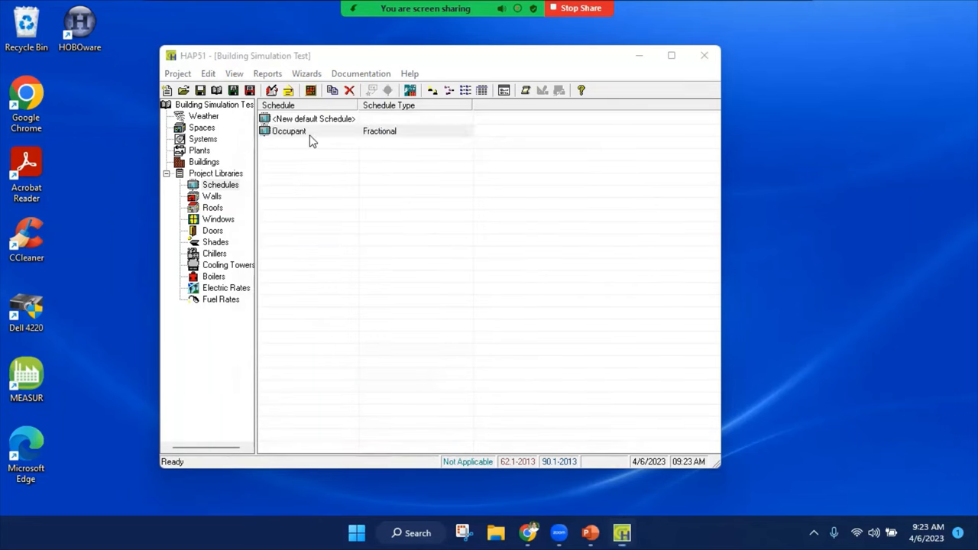
left_click(354, 145)
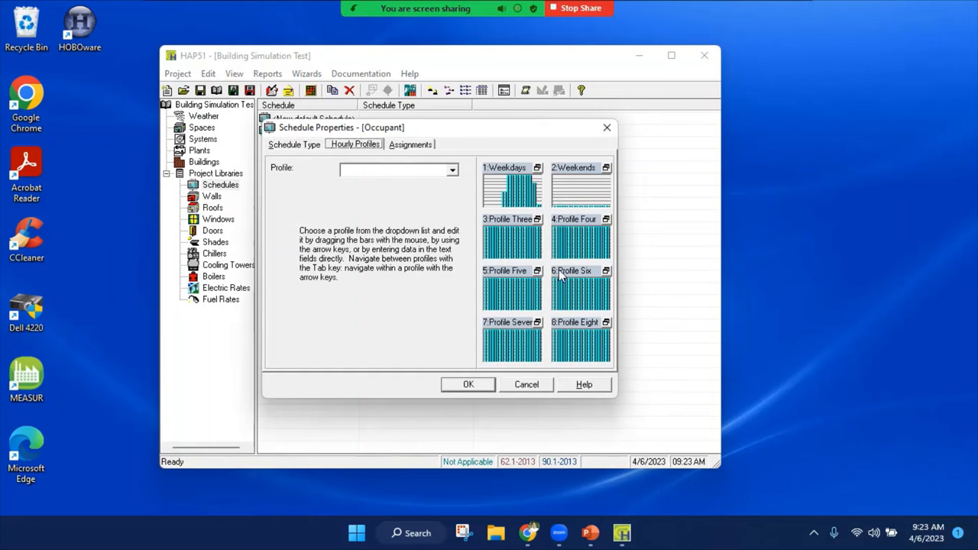
left_click(413, 146)
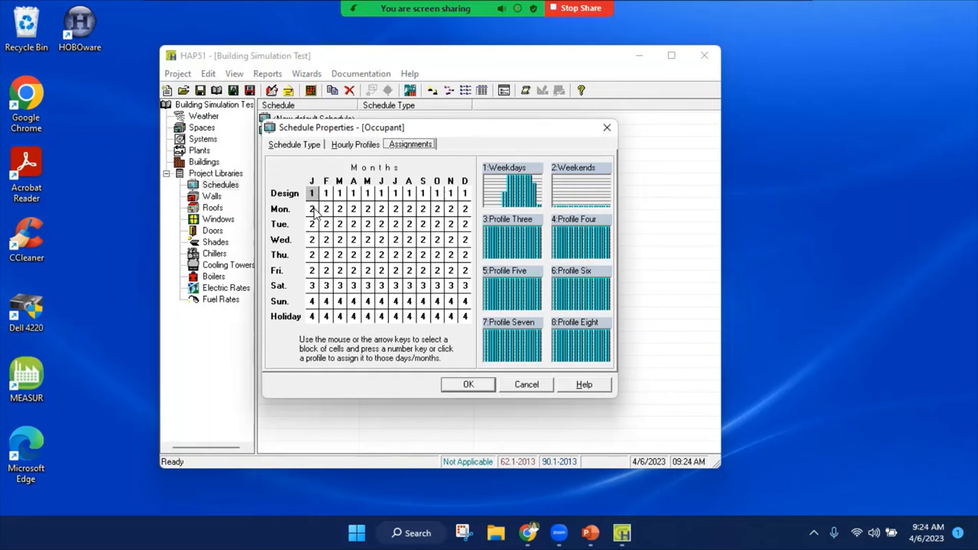
mouse_move(312, 208)
left_mouse_down()
mouse_move(437, 240)
mouse_move(477, 272)
left_mouse_up()
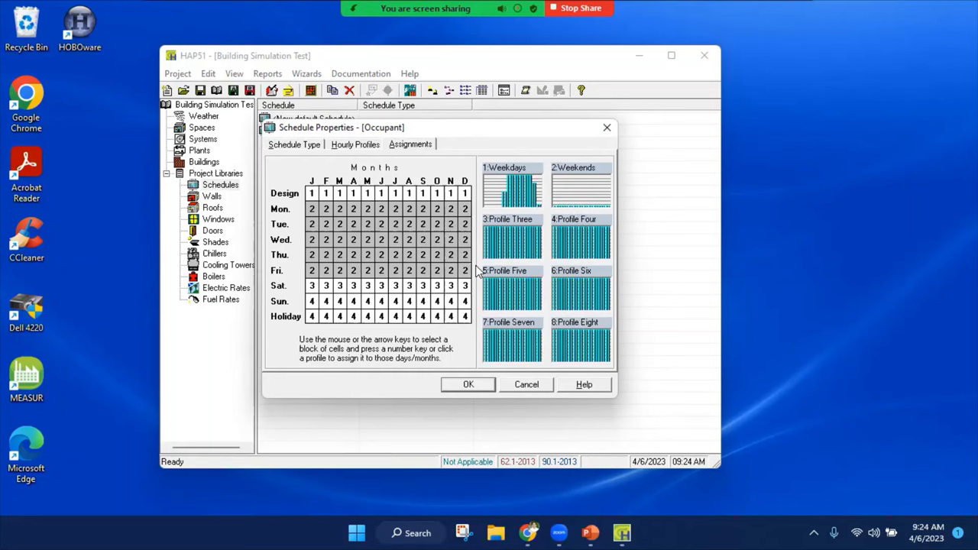
left_click(511, 195)
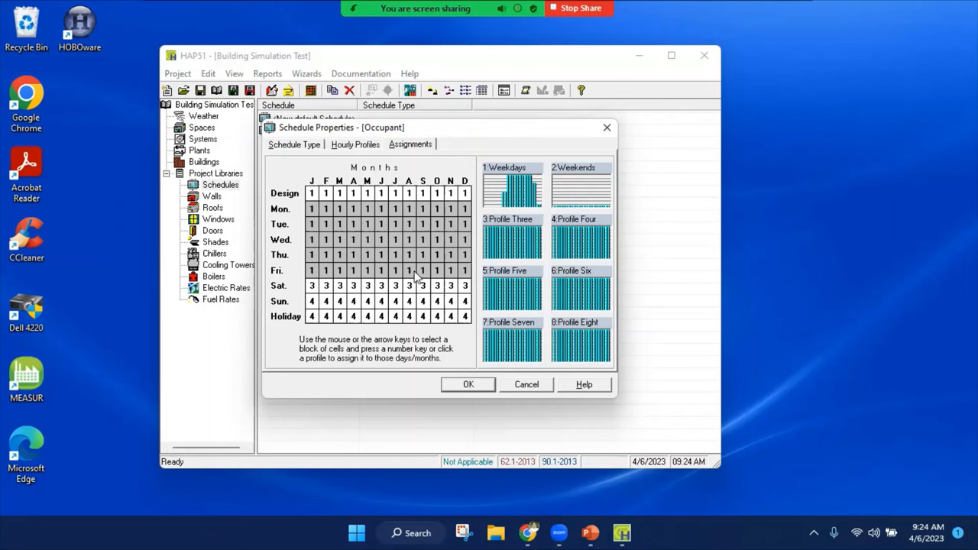
Assign the Weekends profile to Saturday, Sunday and holidays, then save the schedule
left_click_drag(311, 286, 466, 317)
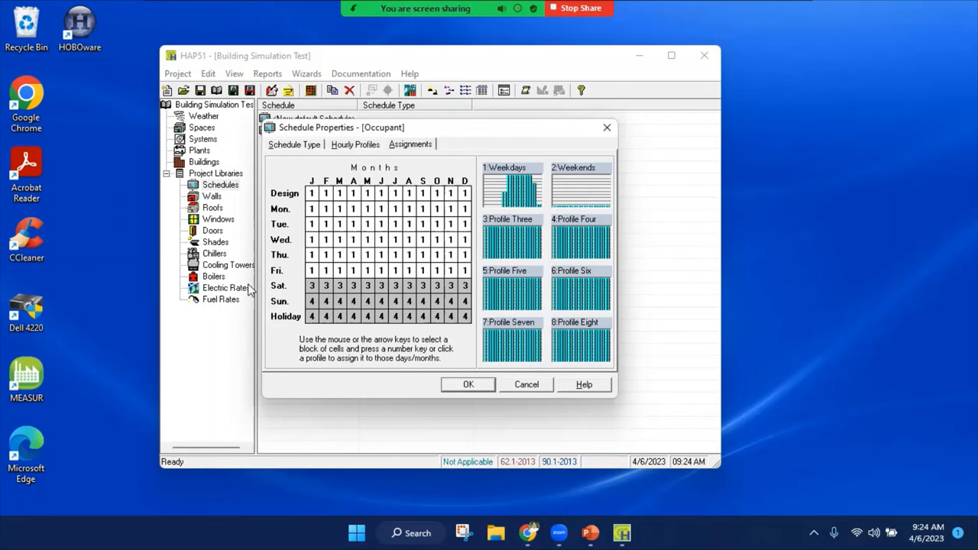
key("2")
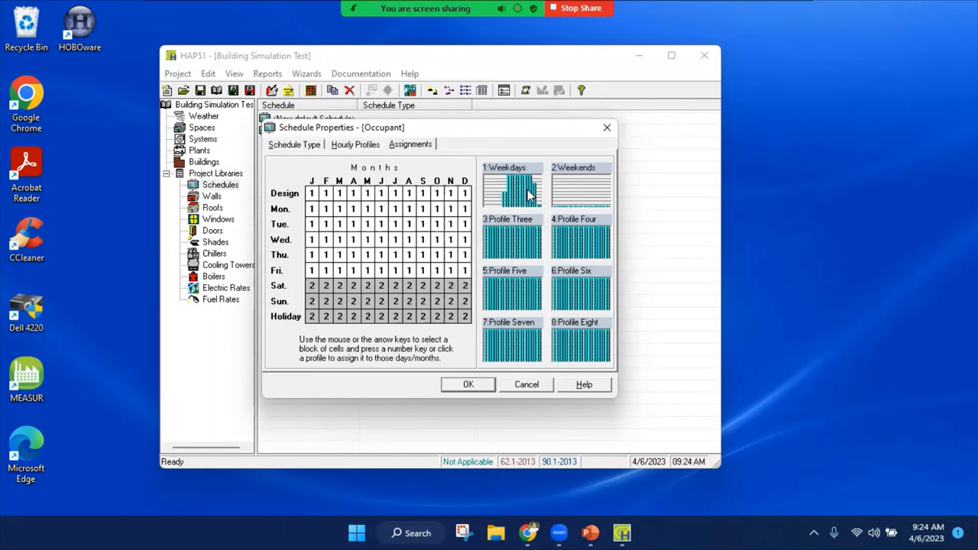
left_click(471, 387)
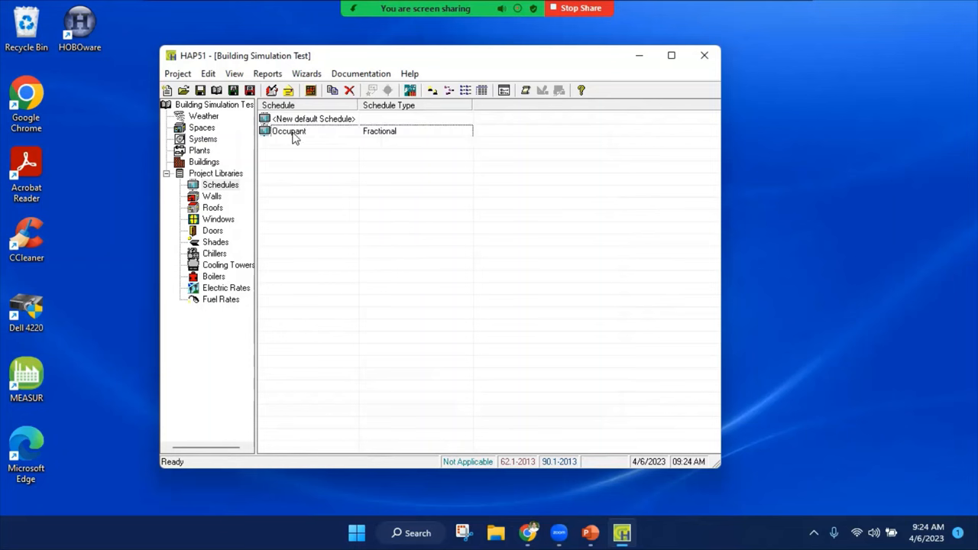
Duplicate the Occupant schedule and rename the copy 'Light'
right_click(294, 136)
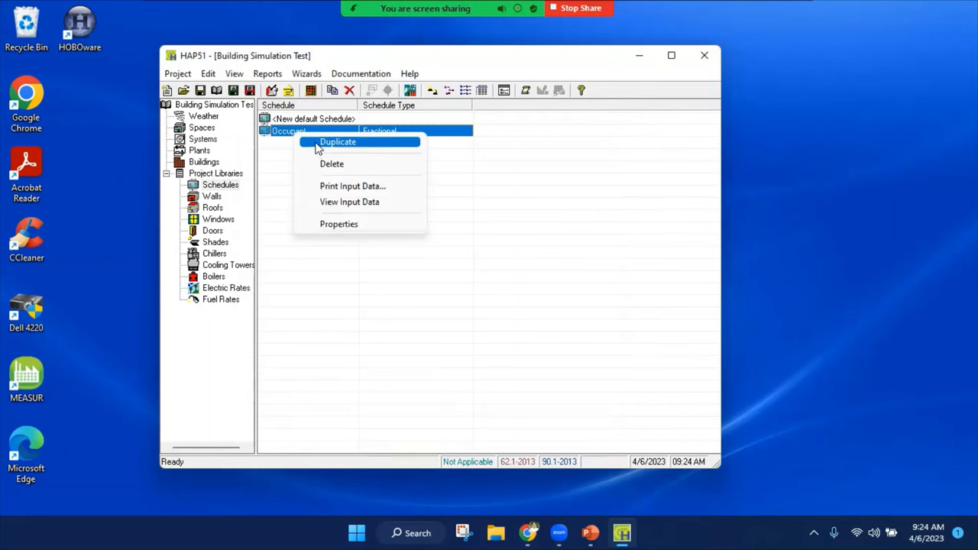
left_click(317, 147)
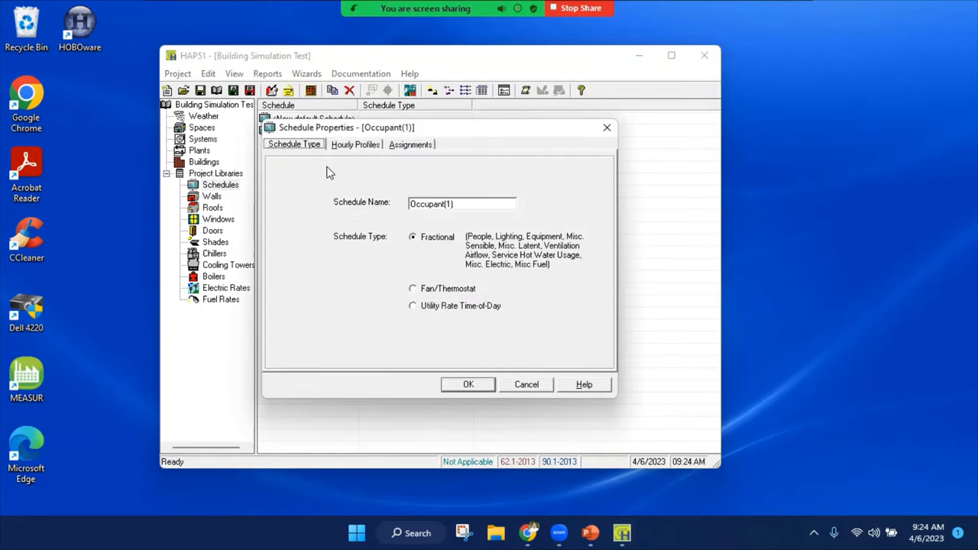
double_click(446, 203)
left_click_drag(446, 203, 490, 203)
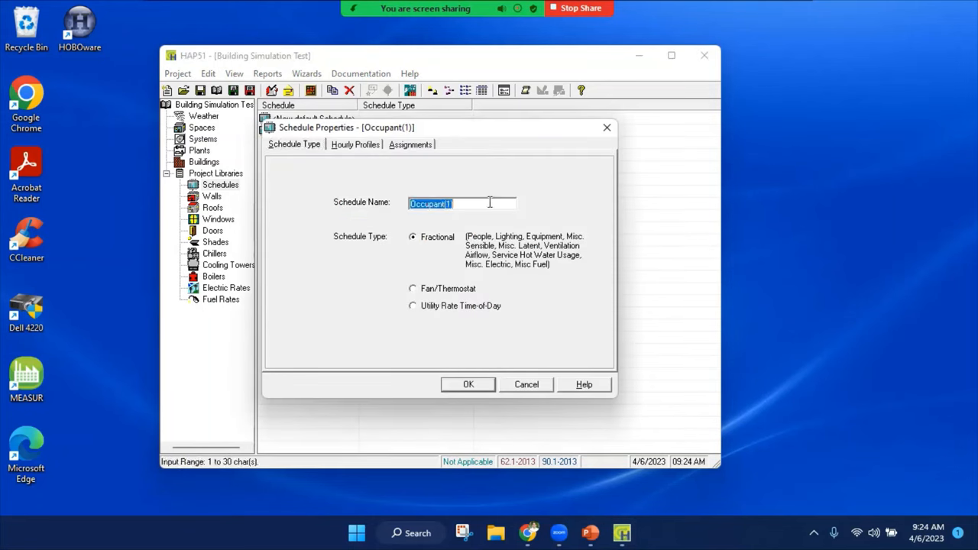
type("L")
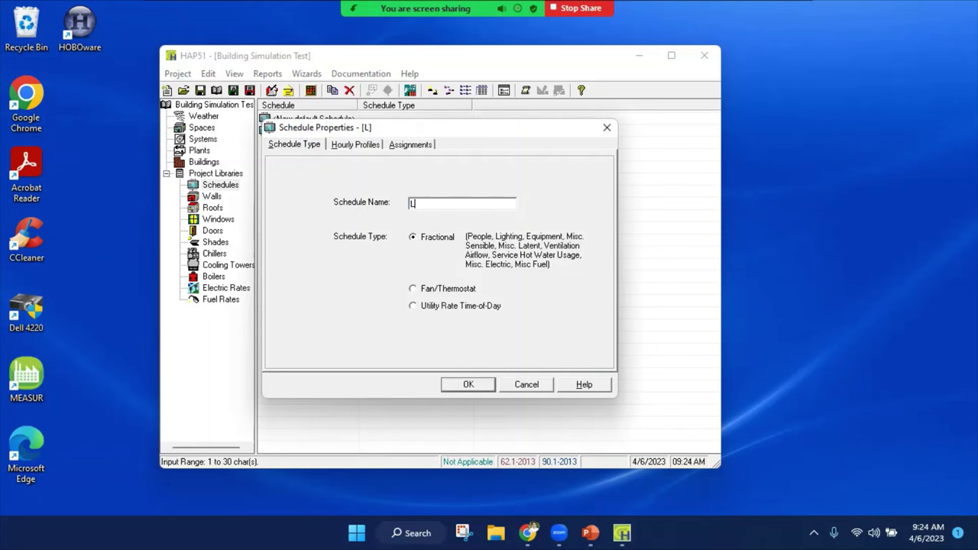
type("ighti")
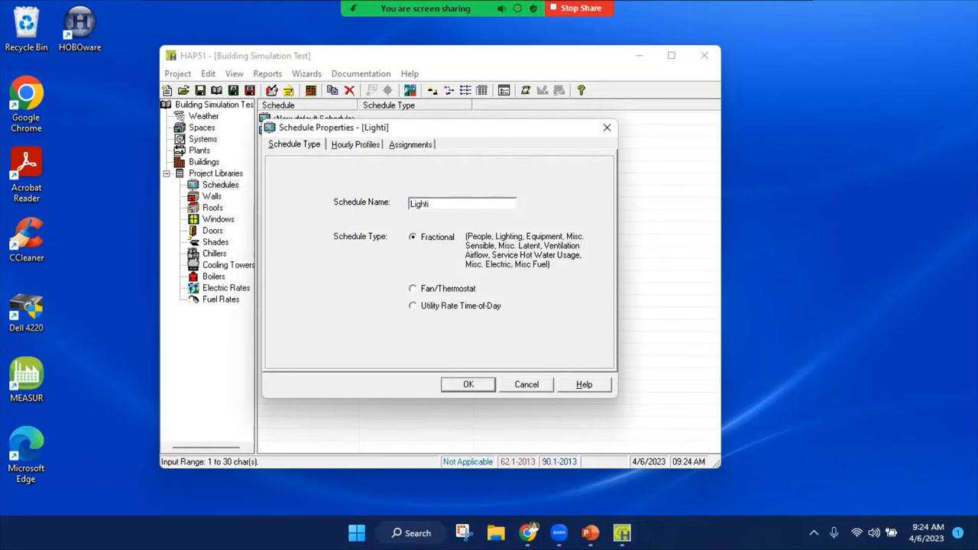
key("BackSpace")
Set the Light schedule's Weekdays profile to 15% for hours 0–6
left_click(354, 145)
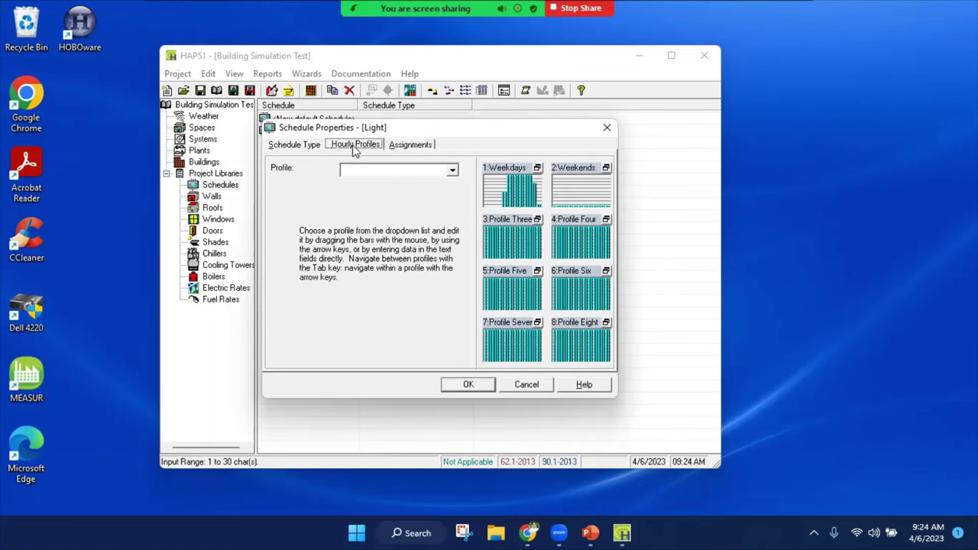
left_click(512, 191)
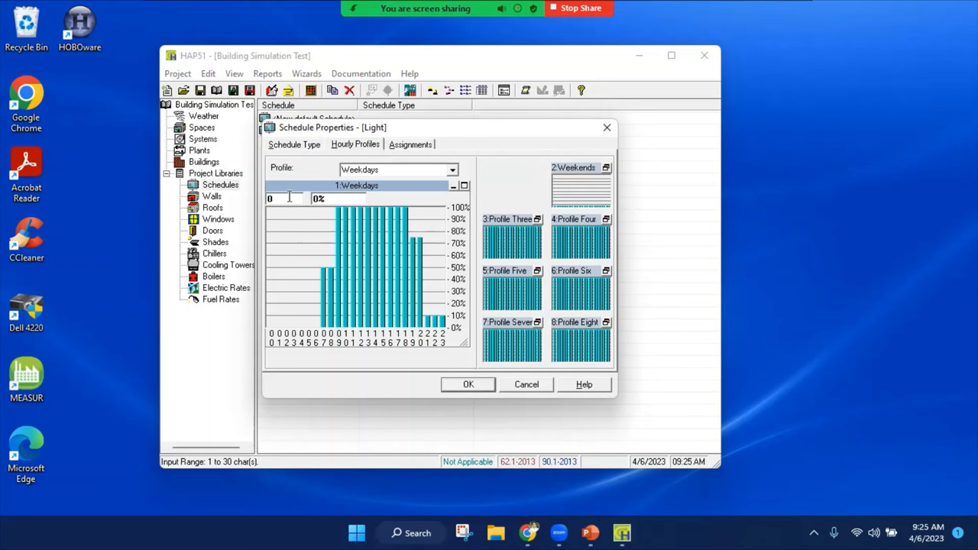
type("-6")
double_click(318, 199)
double_click(318, 199)
type("15")
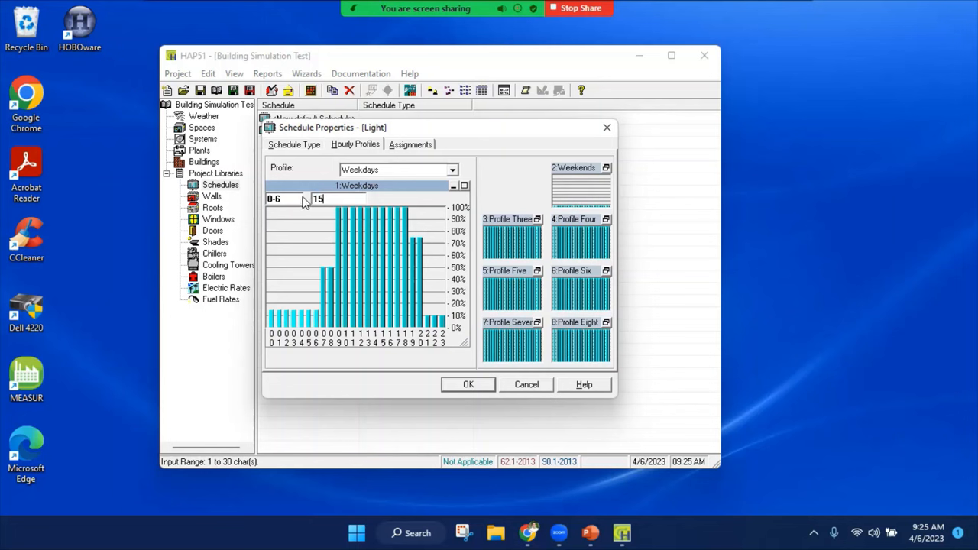
double_click(276, 199)
type("7")
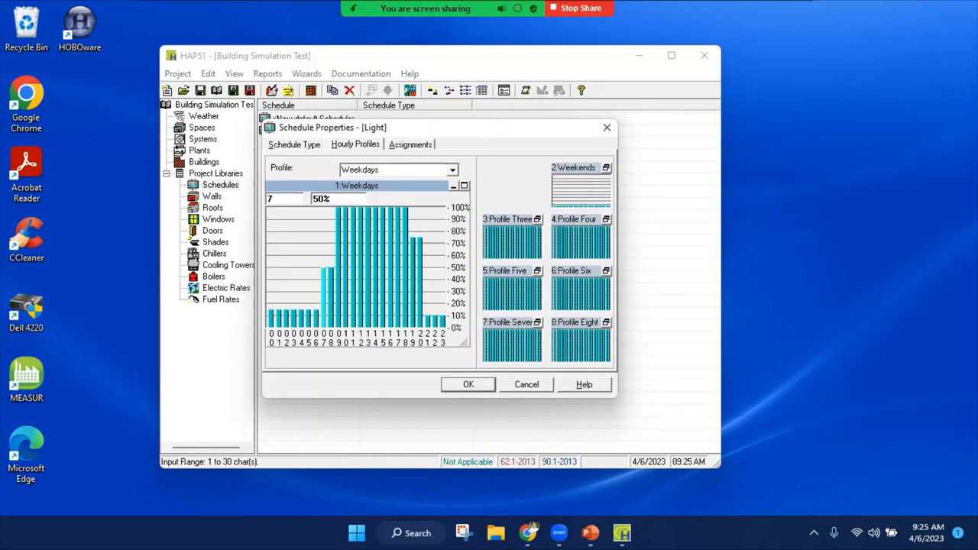
type("-")
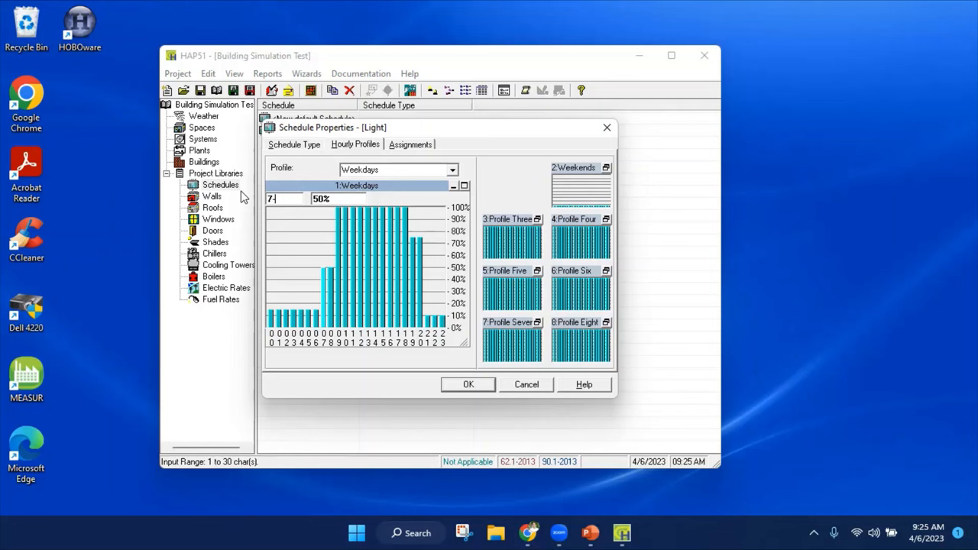
type("19")
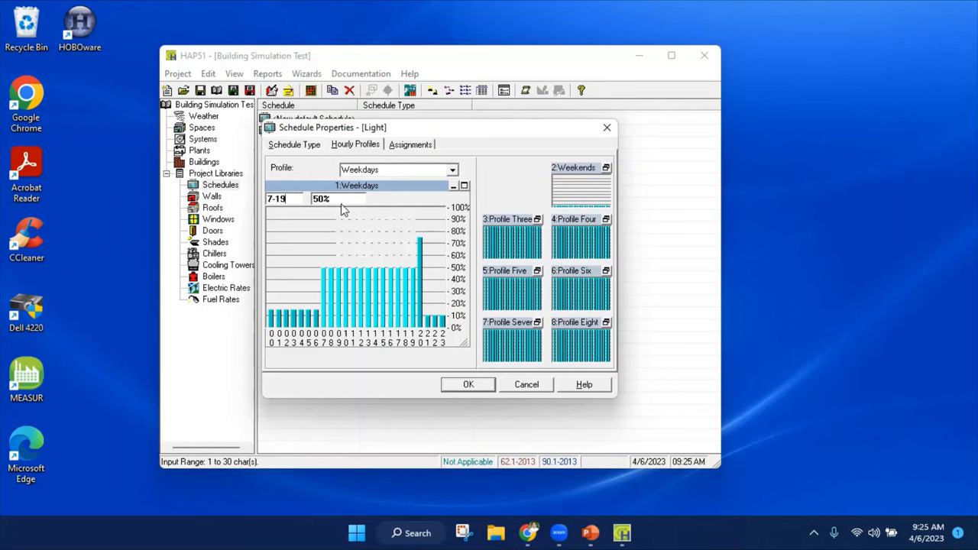
key("Tab")
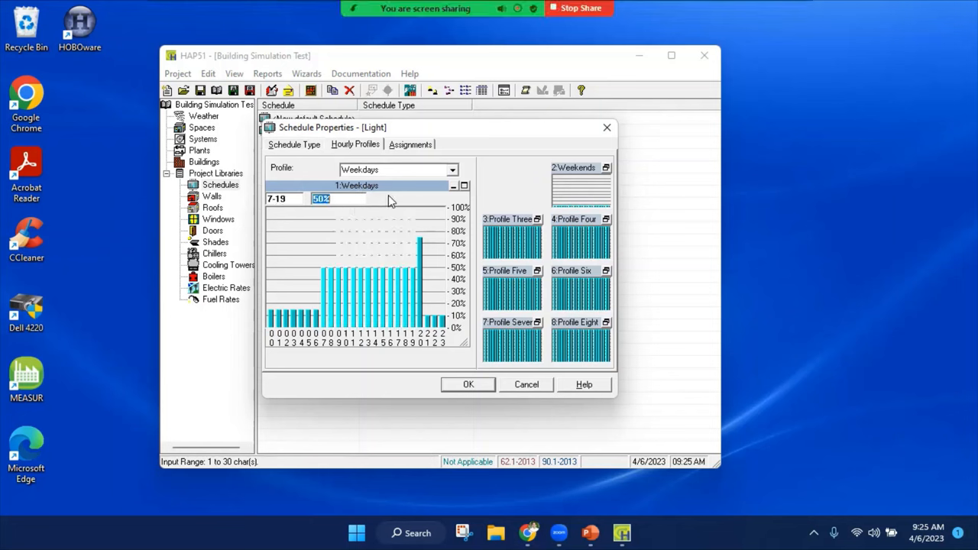
type("100")
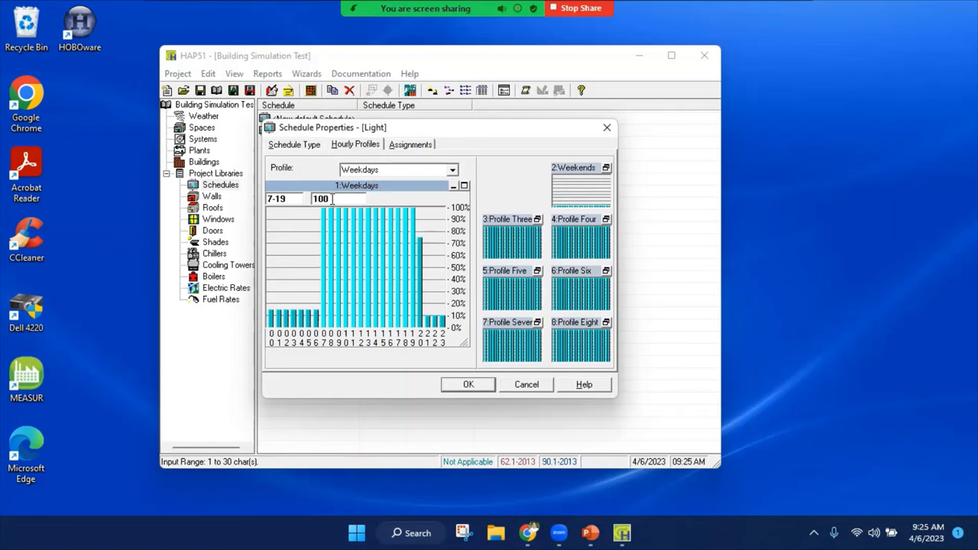
Set hours 7–19 to 100% and hours 20–23 to 50%, then review the day/month assignments
double_click(277, 199)
left_click(294, 199)
left_click_drag(294, 199, 258, 205)
type("20-23")
type("75")
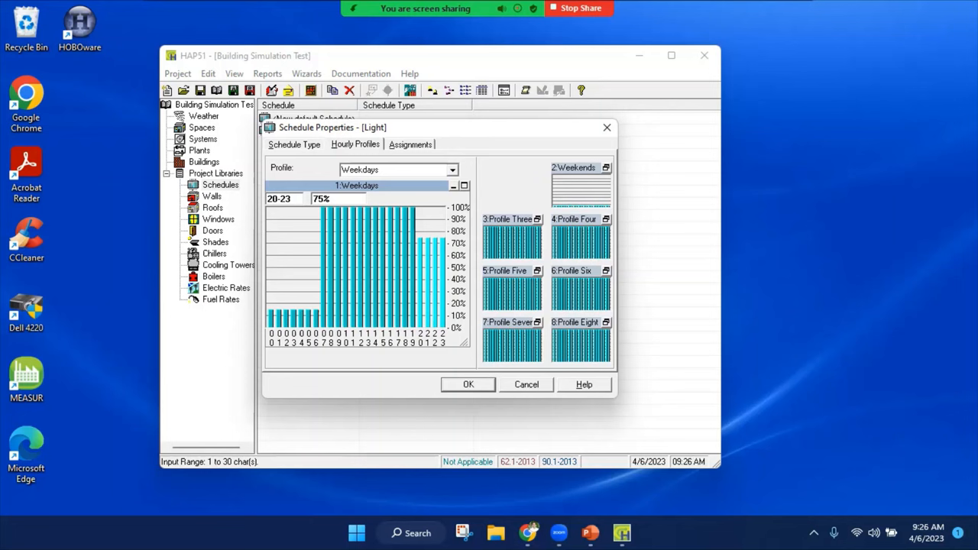
key("Tab")
type("50")
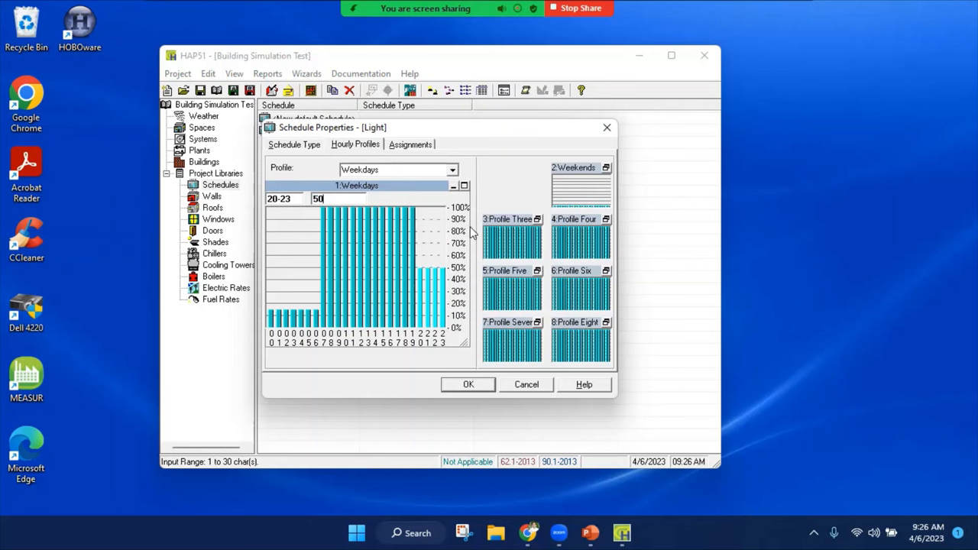
left_click(410, 144)
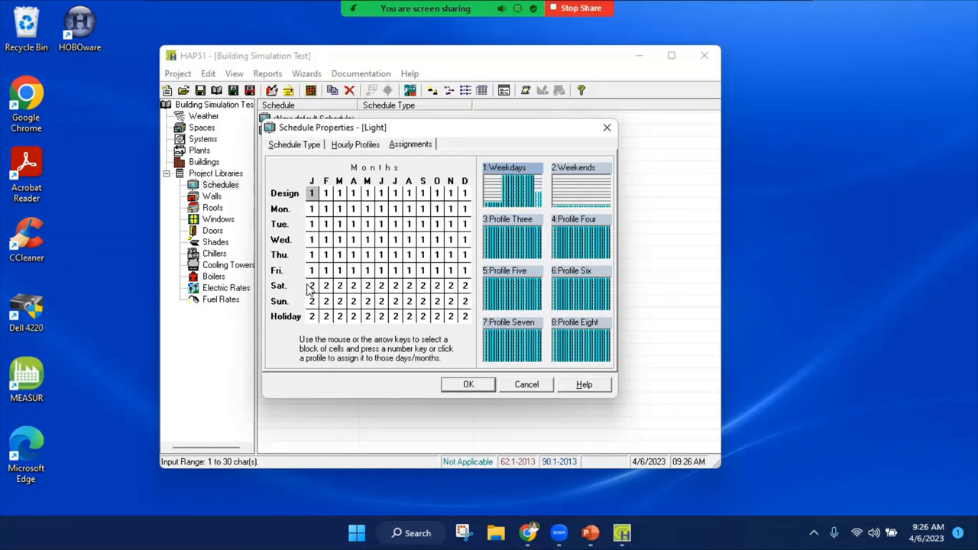
Set the Weekends profile to 70% for hours 0–23 and save the Light schedule with OK
left_click(356, 144)
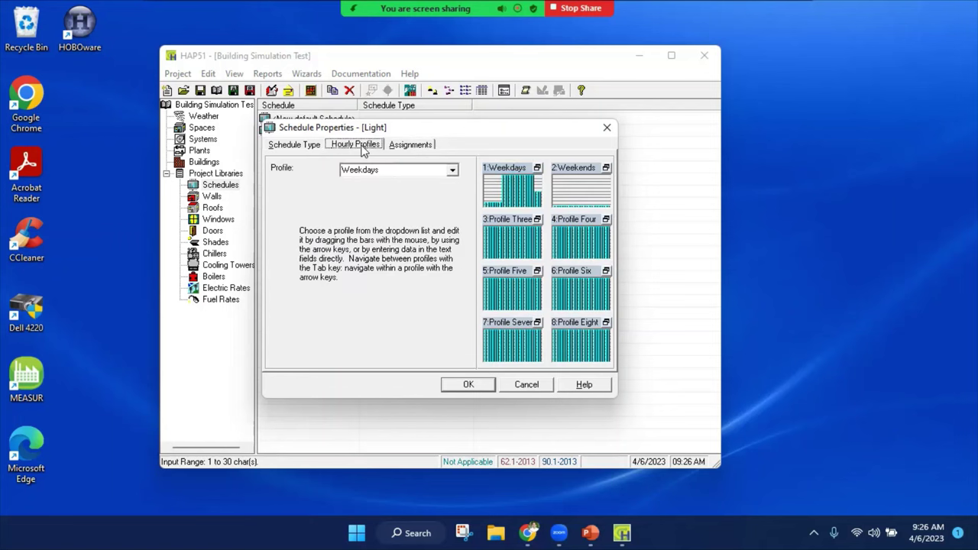
left_click(577, 191)
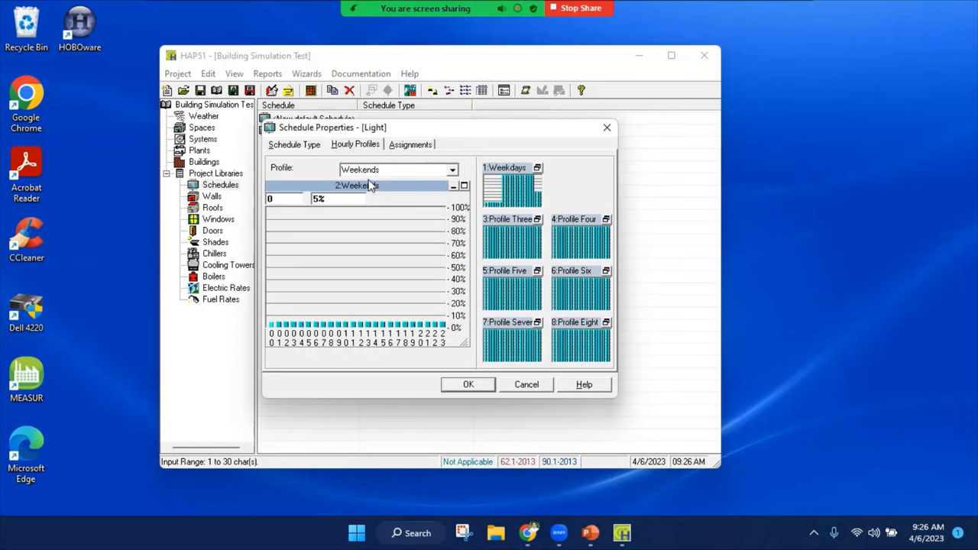
double_click(318, 199)
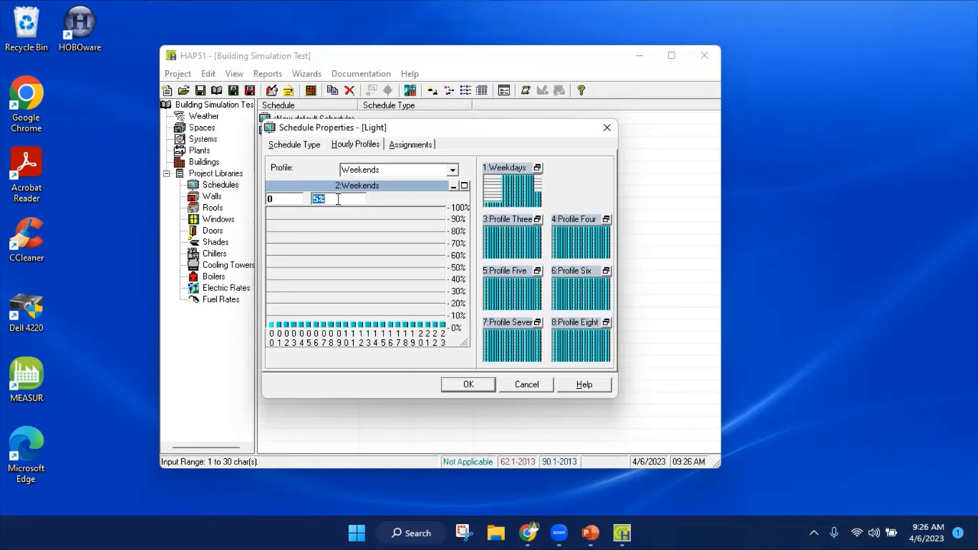
type("7")
type("0")
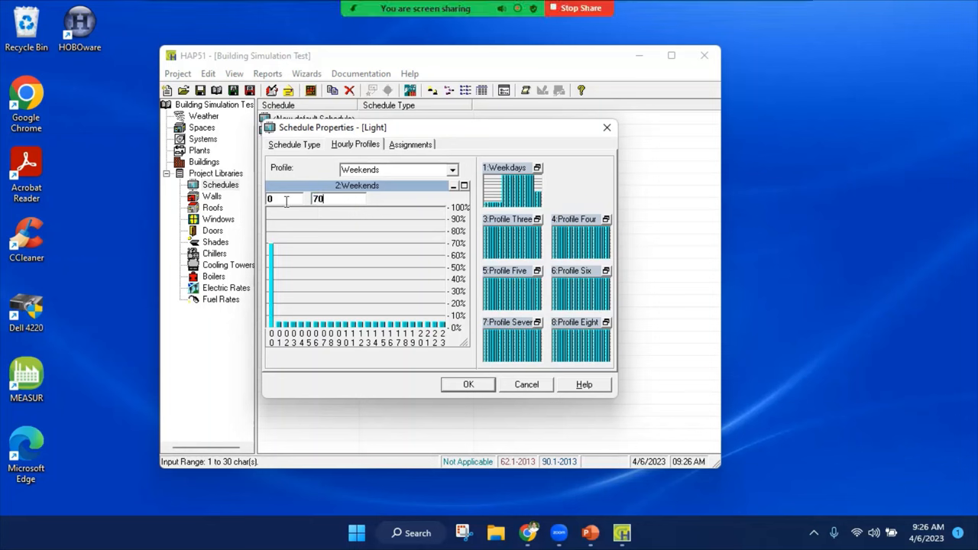
left_click(271, 198)
type("0")
type("-23")
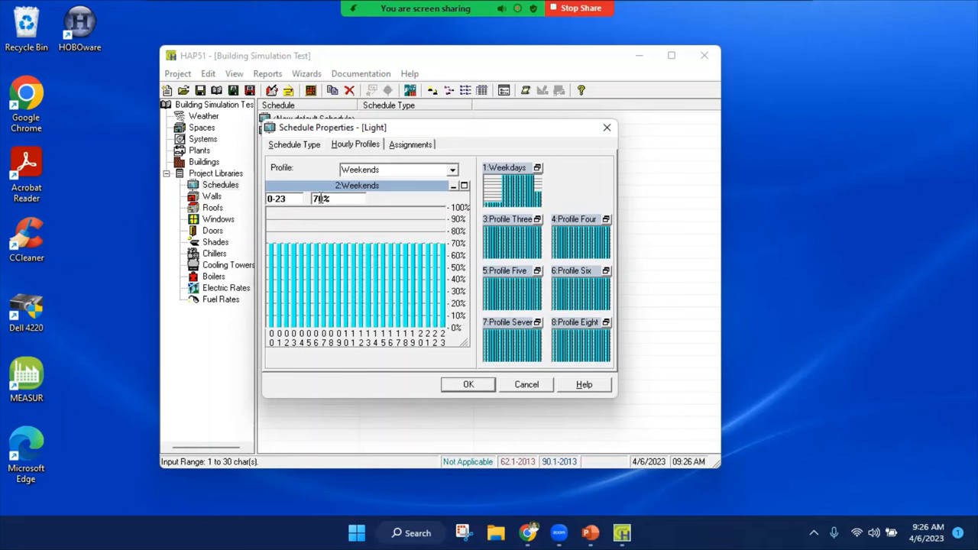
left_click(469, 384)
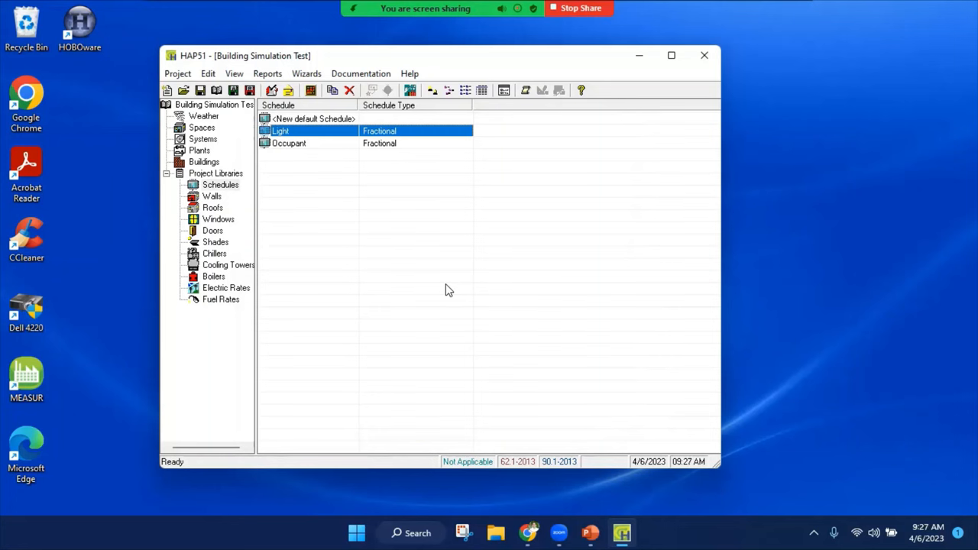
Create a new Fan/Thermostat schedule, rename it T-stat and show its hourly profiles
double_click(330, 119)
left_click_drag(347, 128, 364, 158)
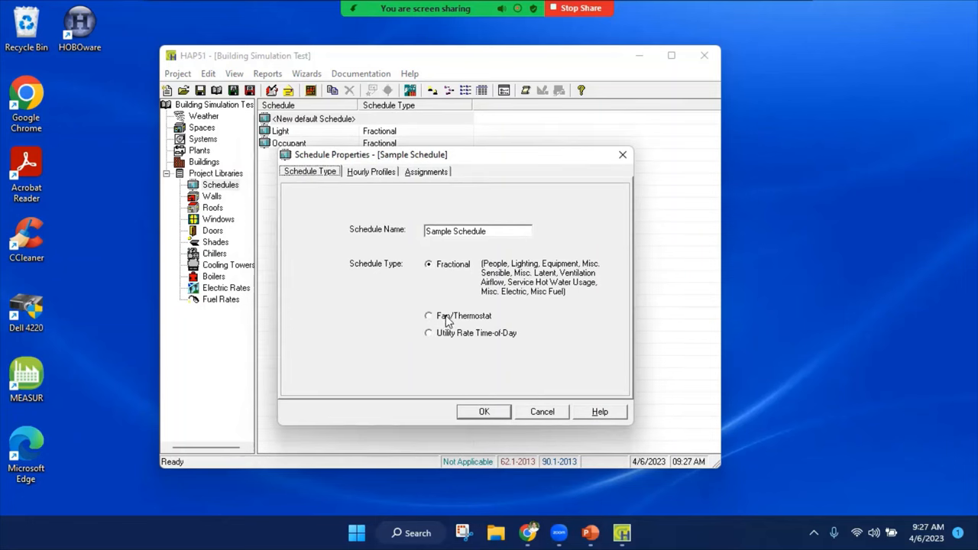
left_click(447, 317)
double_click(493, 230)
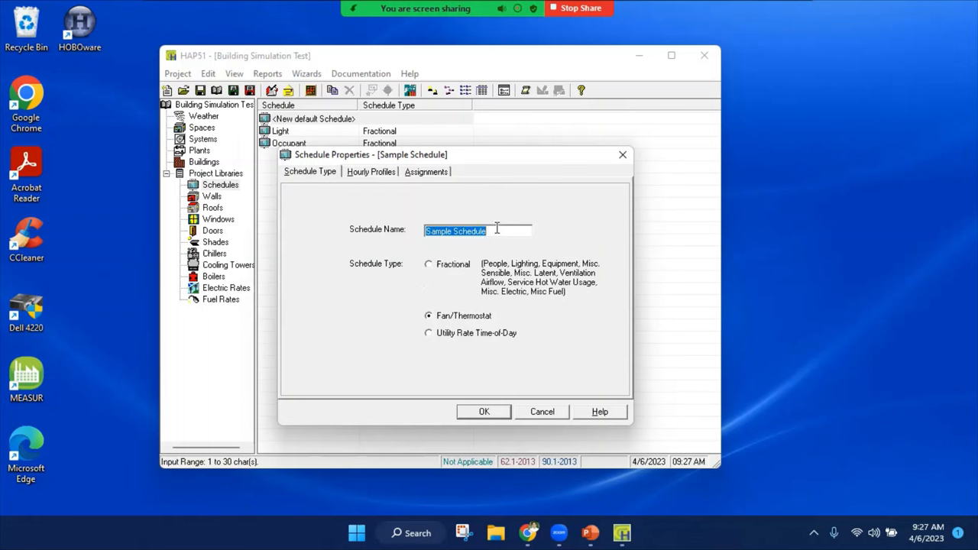
type("T-stat")
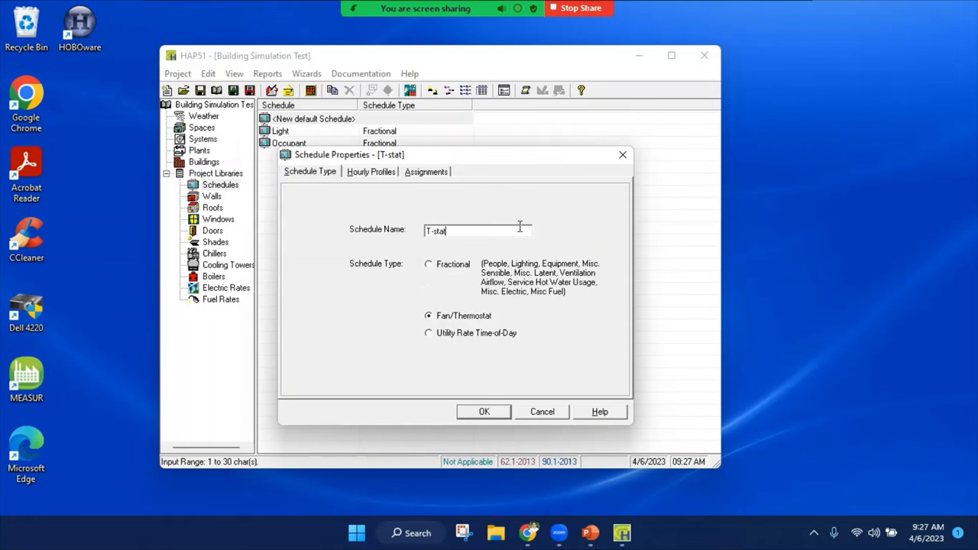
left_click(374, 173)
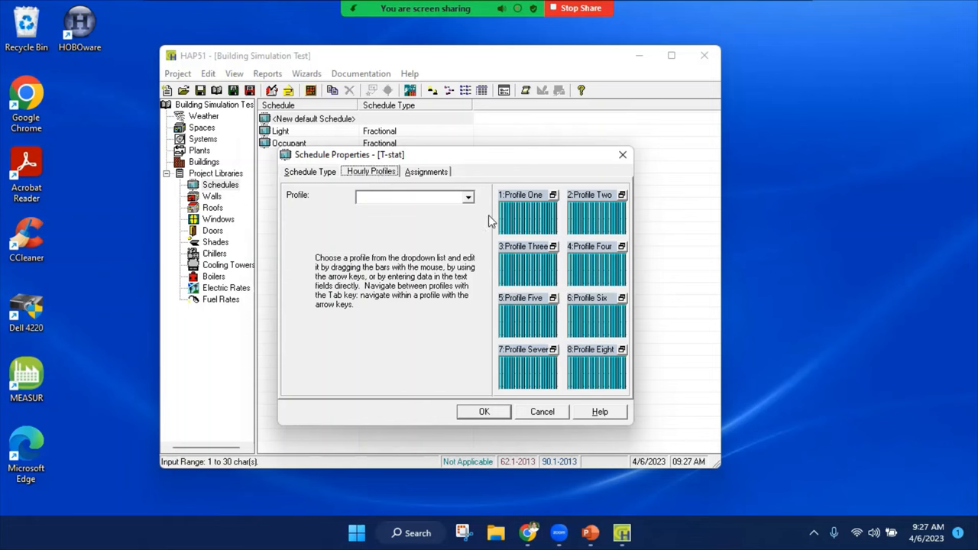
Set T-stat Profile One to Occupied for hours 0–23
double_click(532, 222)
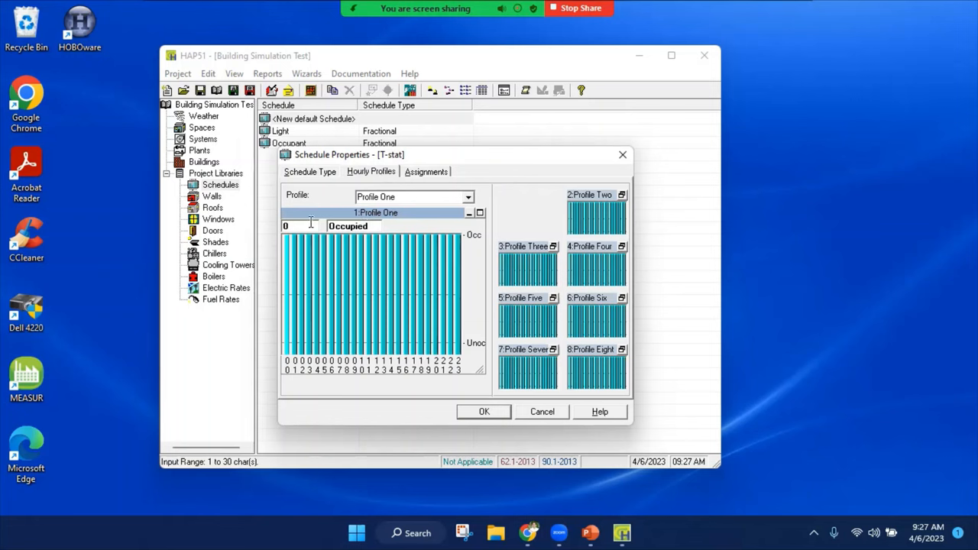
left_click(308, 226)
type("0")
type("-")
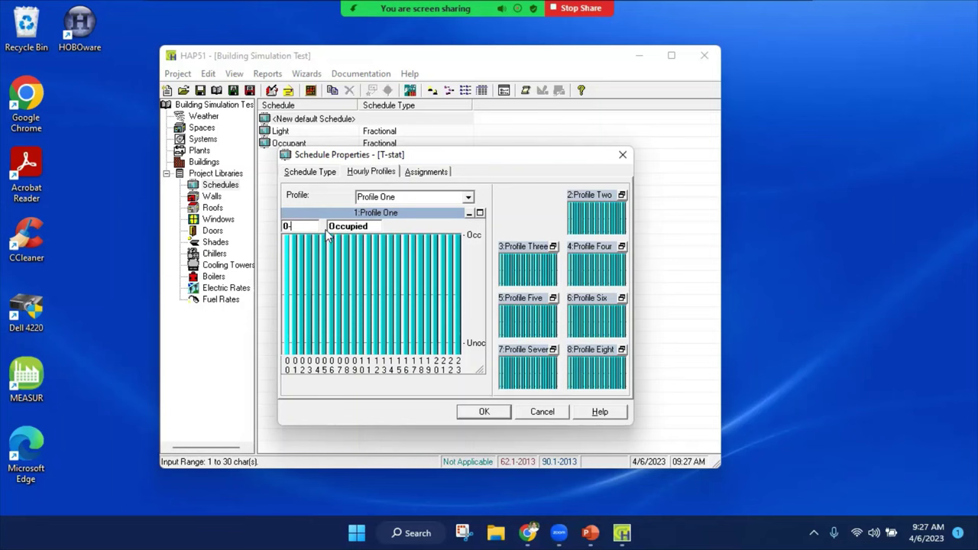
type("23")
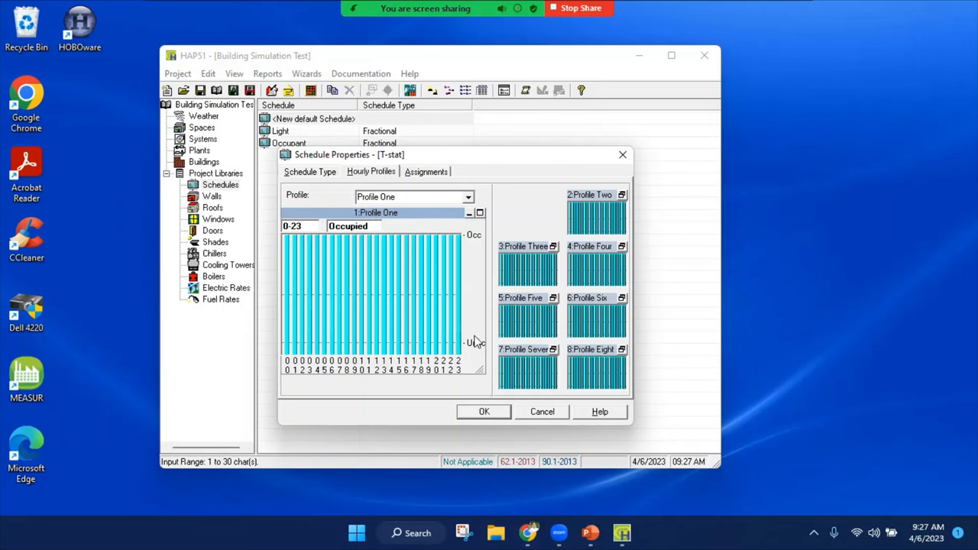
double_click(349, 227)
left_click(370, 226)
Assign profile 1 to the Monday–Friday cells across all months
left_click(426, 171)
mouse_move(327, 236)
left_mouse_down()
mouse_move(469, 315)
mouse_move(481, 300)
left_mouse_up()
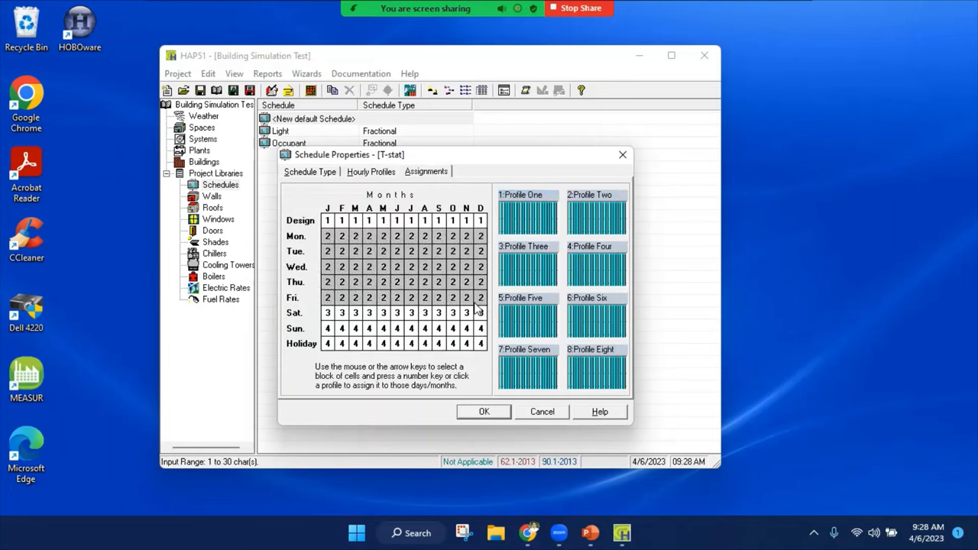
key("1")
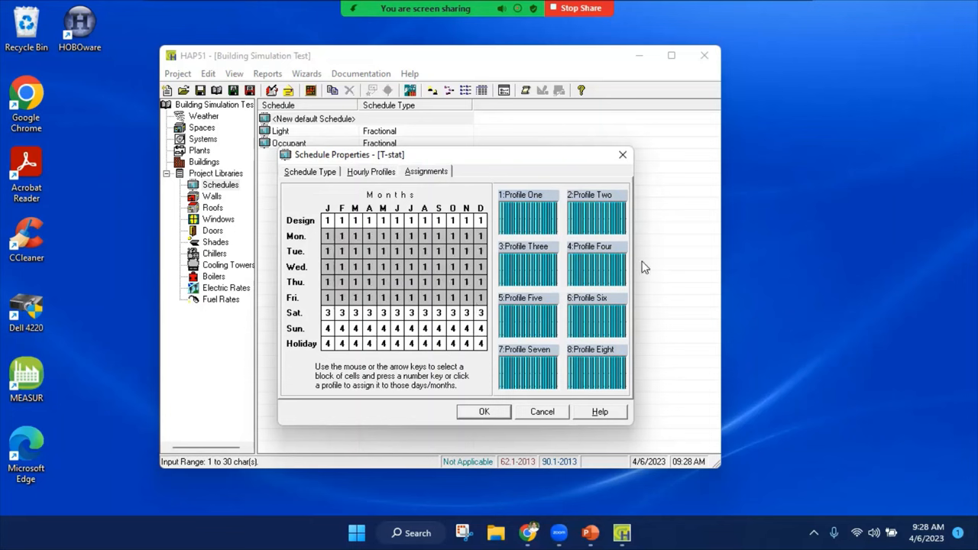
left_click(600, 221)
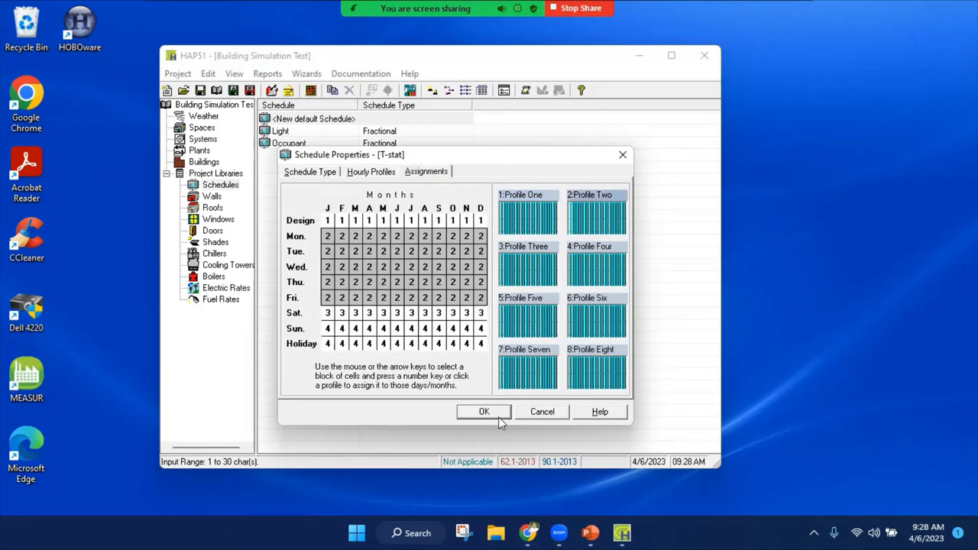
mouse_move(329, 237)
left_mouse_down()
mouse_move(413, 283)
mouse_move(482, 300)
left_mouse_up()
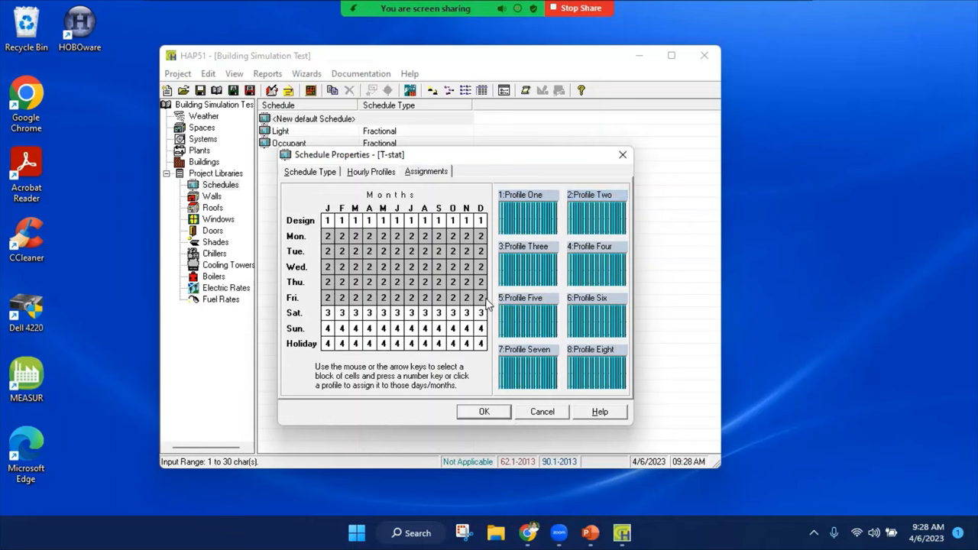
key("1")
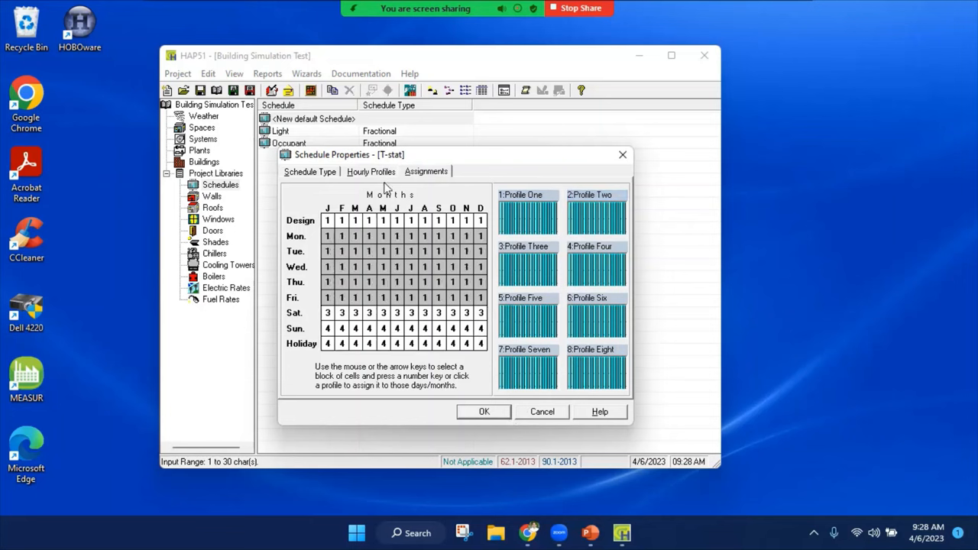
Bring Profile Two into the large hourly-profile editor
left_click(374, 172)
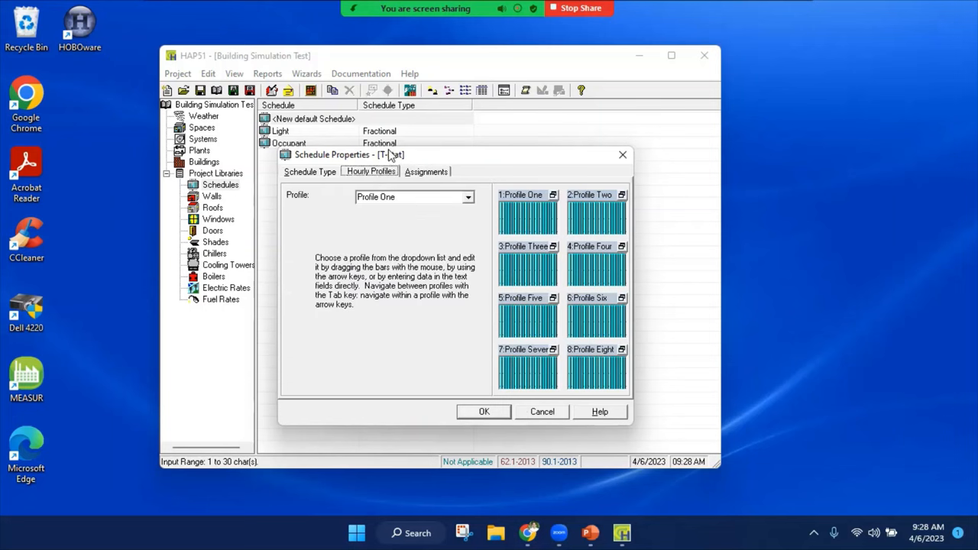
left_click(603, 206)
double_click(603, 206)
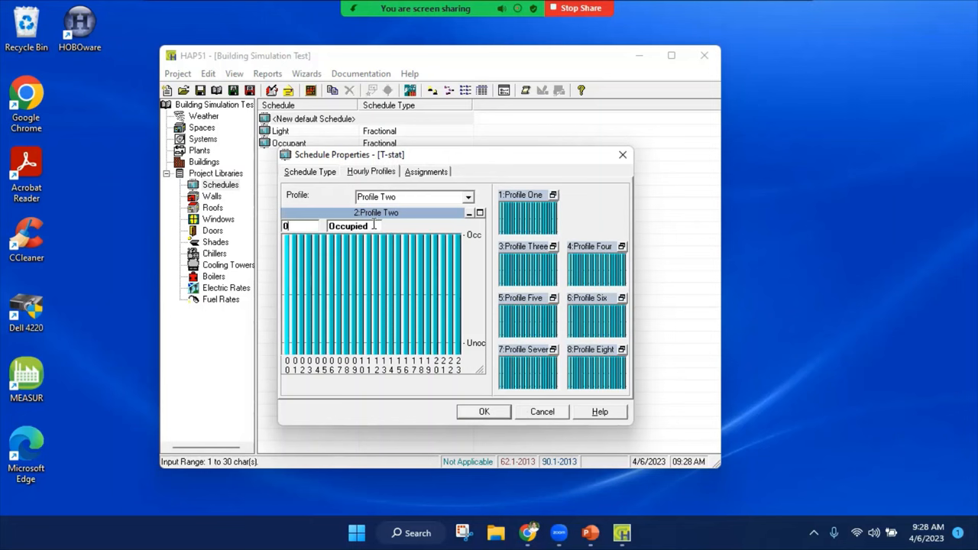
Set Profile Two to Unoccupied for hours 0–23 and rename it Weekends
double_click(348, 226)
key("Delete")
type("Uno")
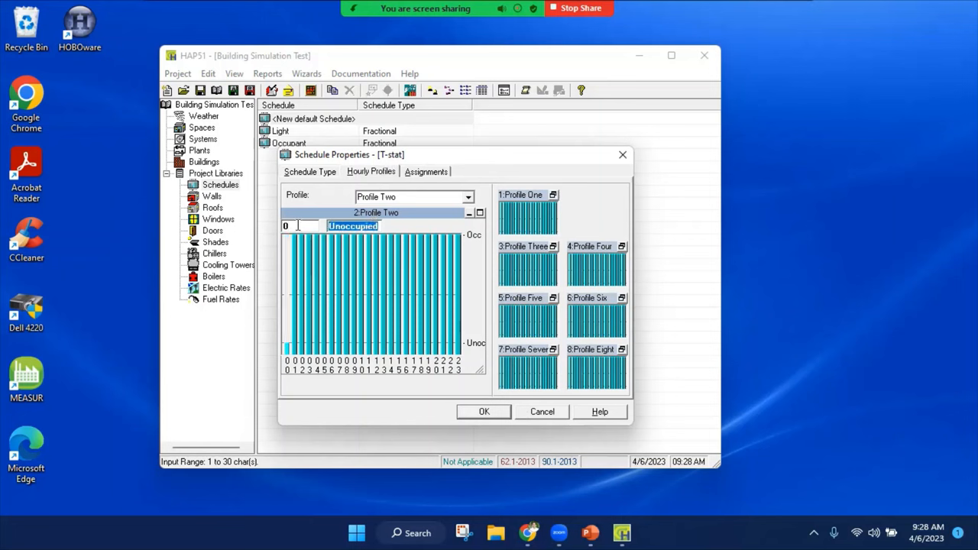
type("10")
left_click(301, 226)
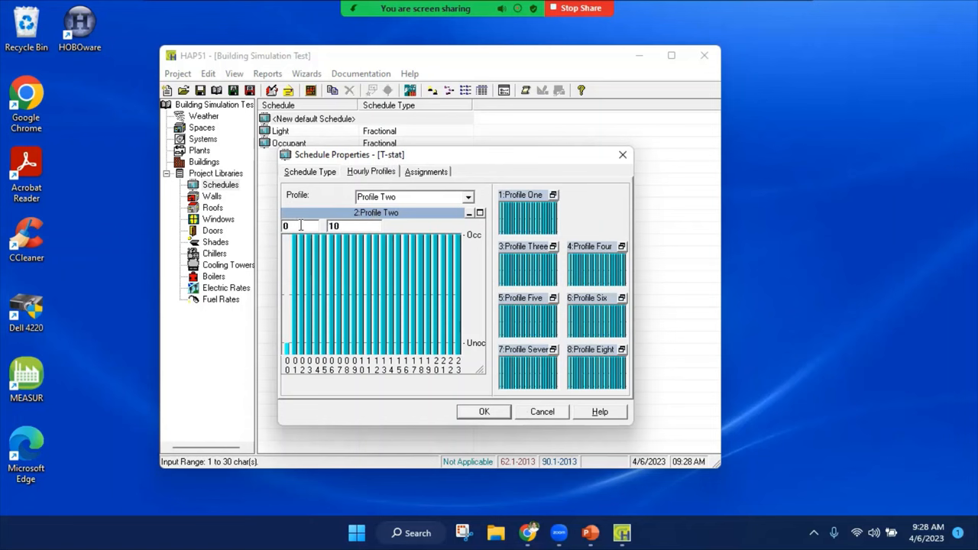
type("-23")
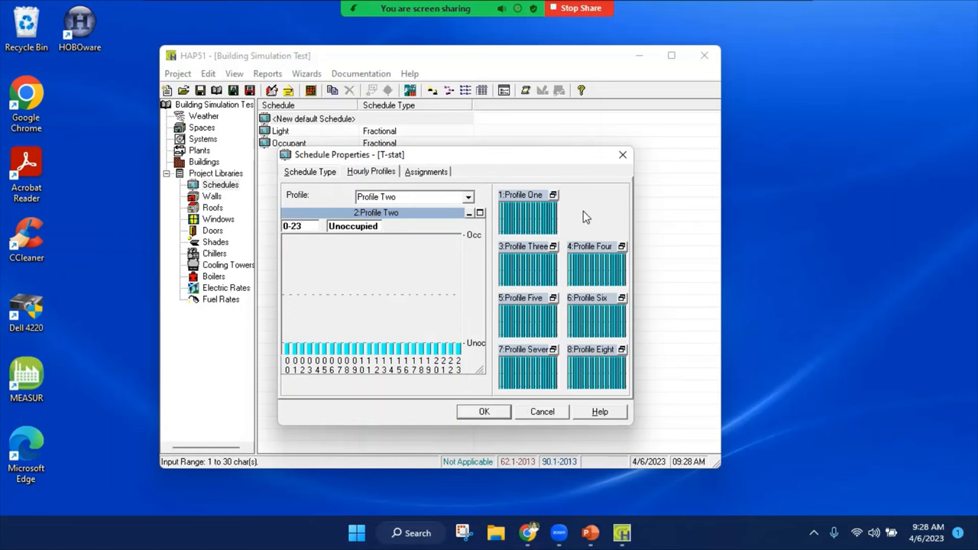
left_click(411, 197)
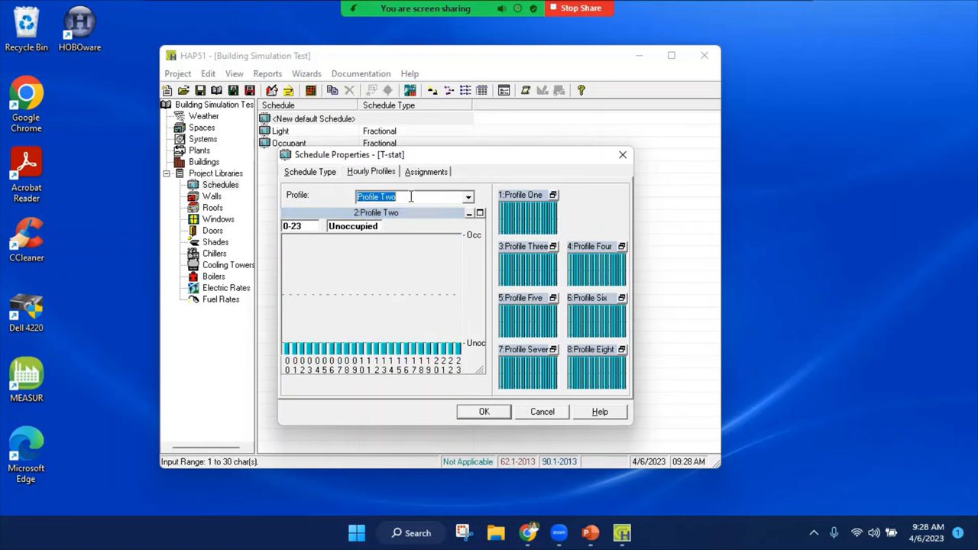
type("Weekends")
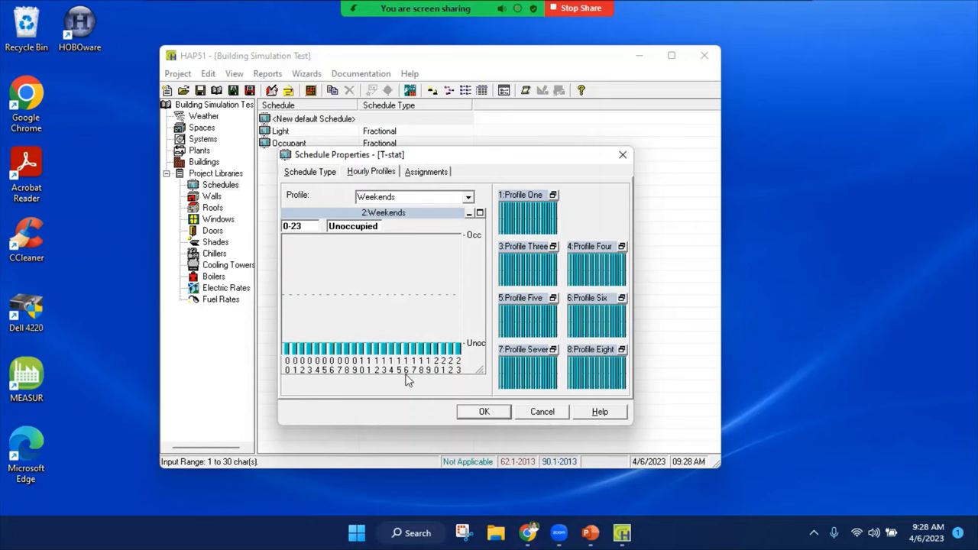
Assign profile 2 (Weekends) to the Sat, Sun and Holiday rows in every month
left_click(425, 171)
left_click_drag(328, 313, 479, 343)
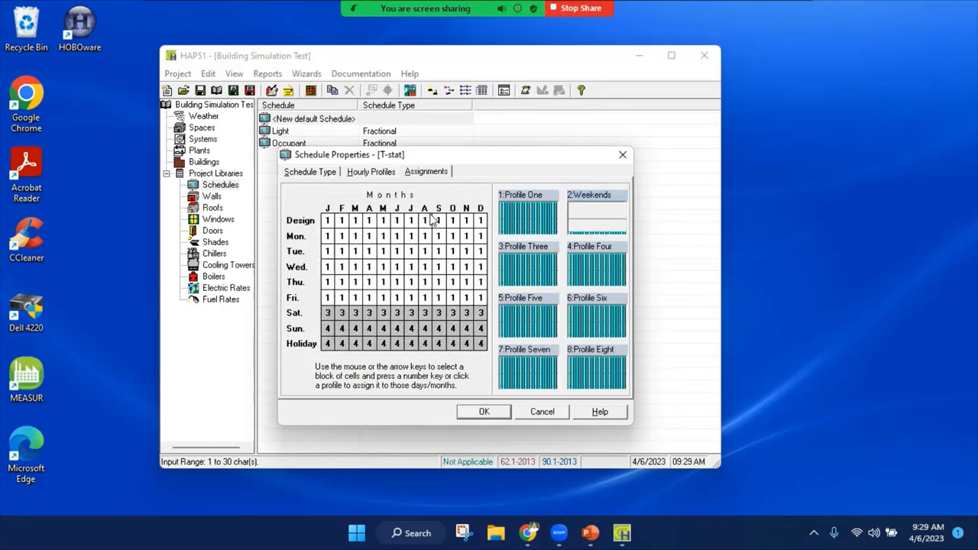
key("2")
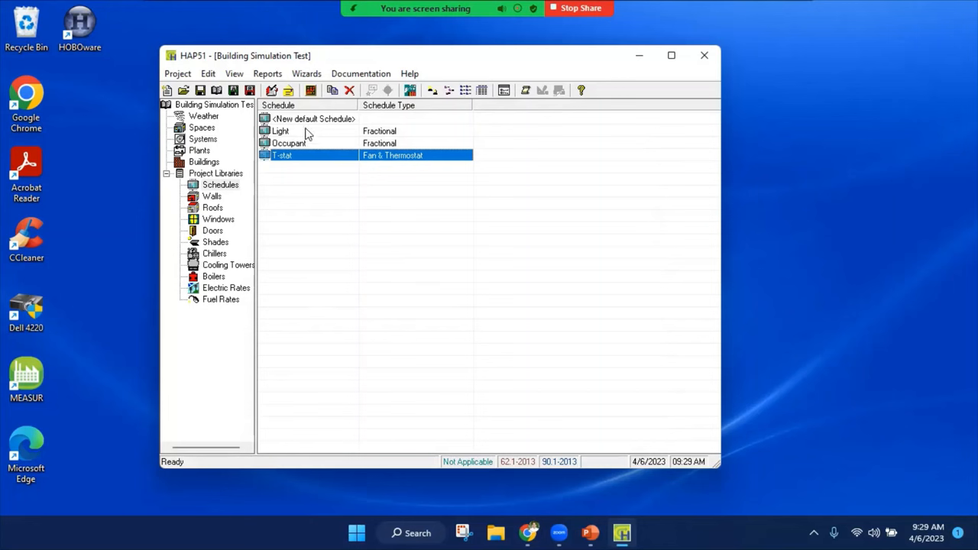
Create a new wall in the Walls library and rename it External Wall Assembly 1
left_click(214, 197)
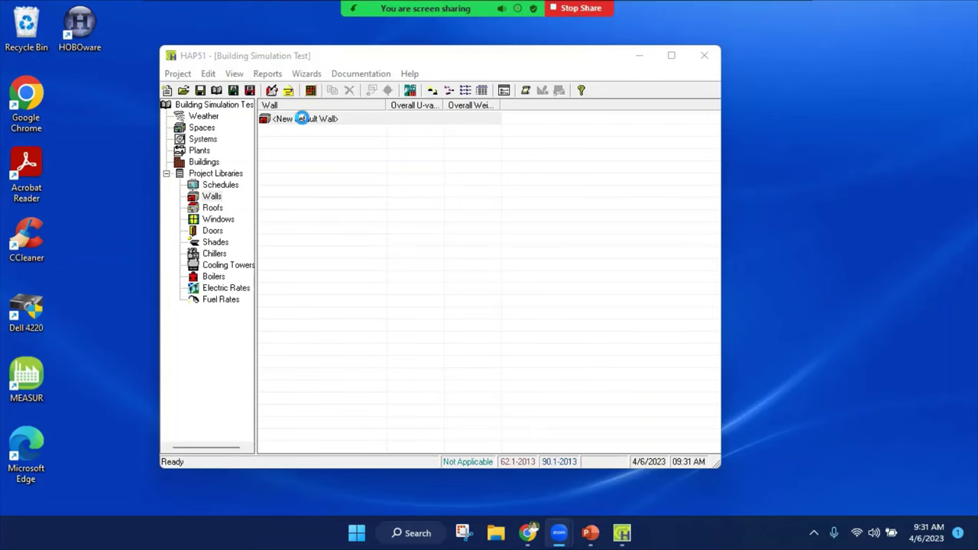
left_click(305, 120)
double_click(307, 119)
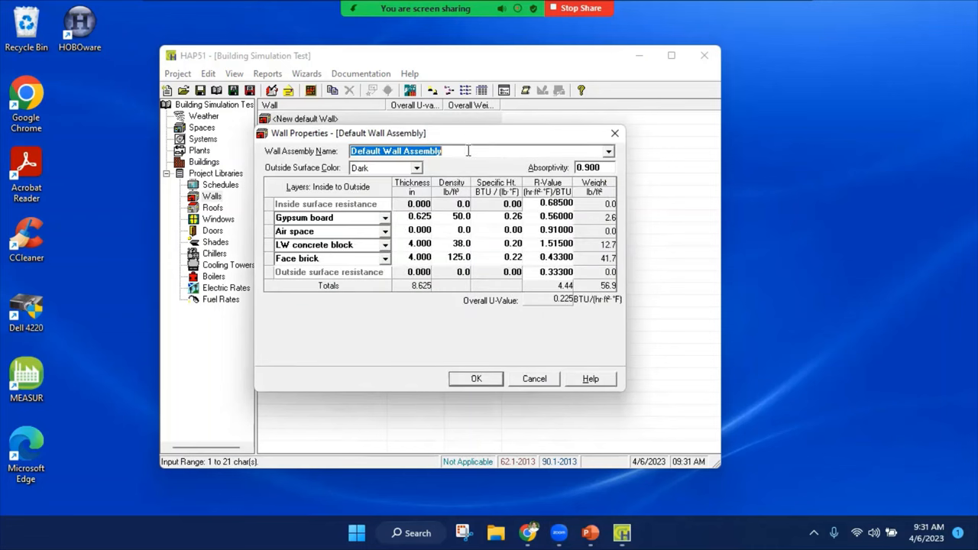
left_click(468, 150)
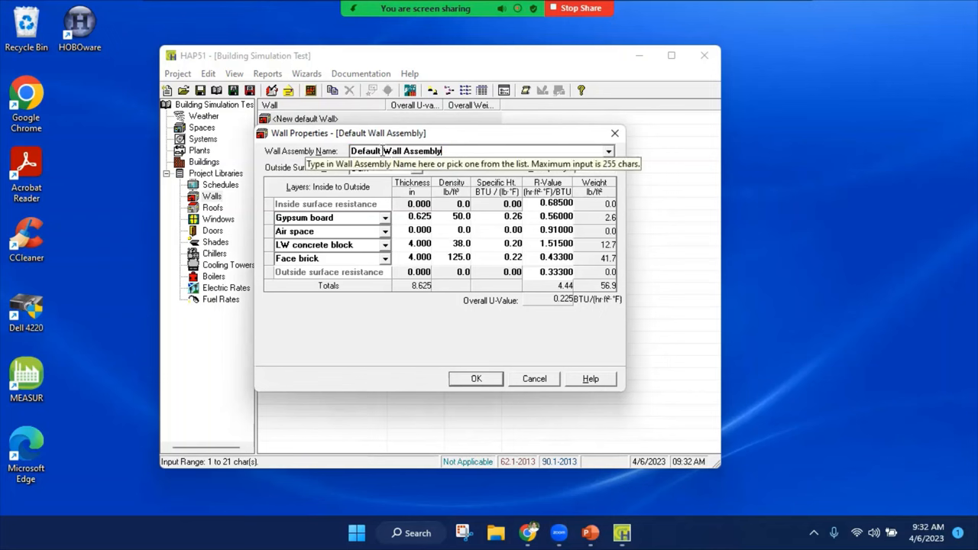
left_click_drag(380, 151, 348, 151)
type("External")
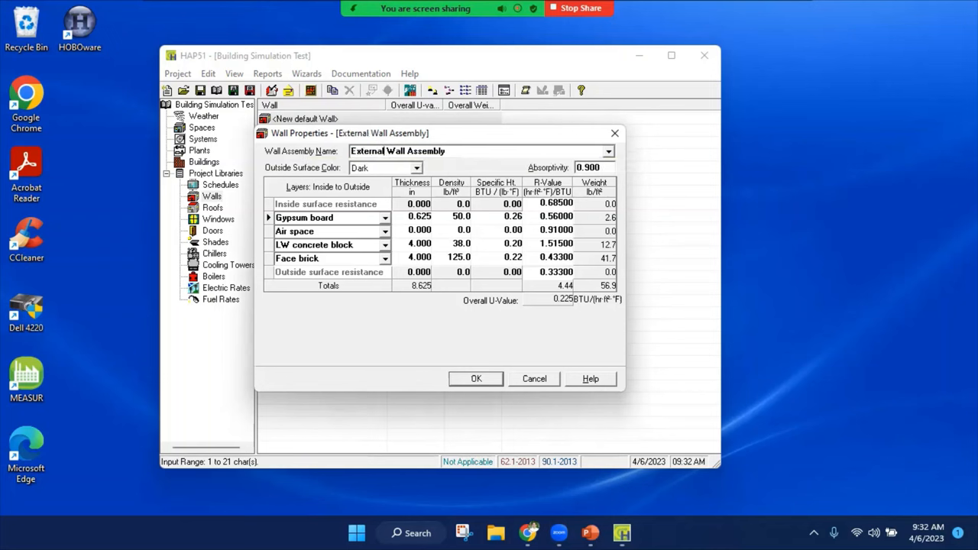
left_click(471, 151)
type("1")
Keep the Dark outside colour and default layers, then save the wall assembly
left_click(417, 169)
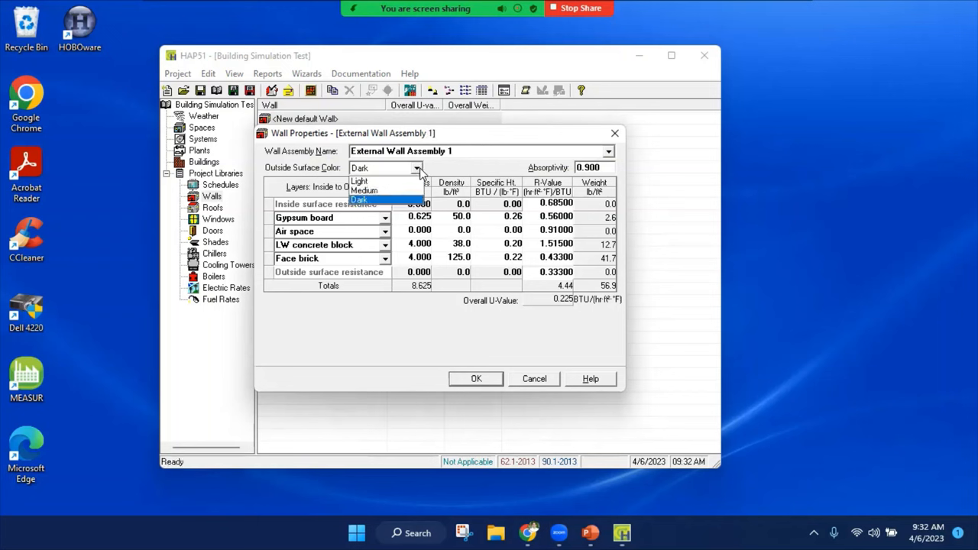
left_click(418, 168)
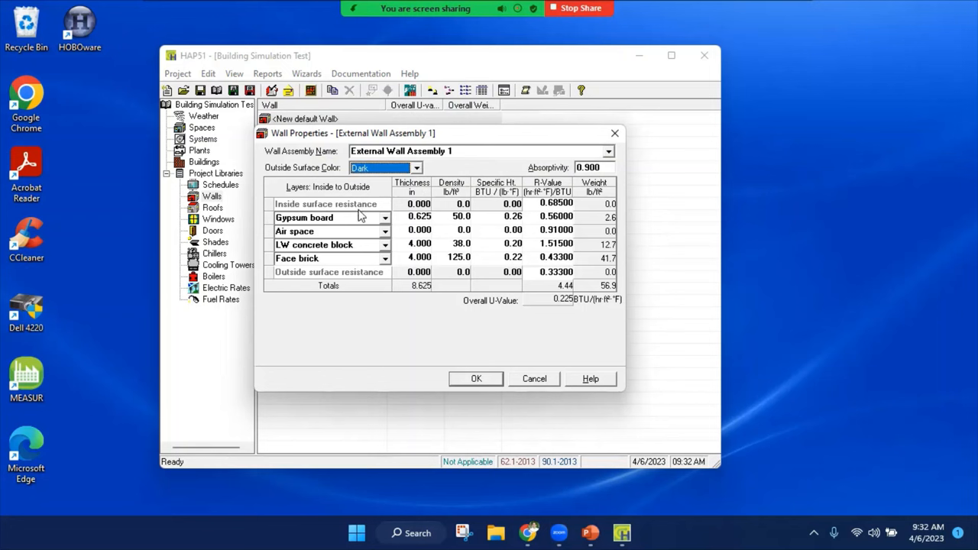
left_click(334, 222)
right_click(269, 231)
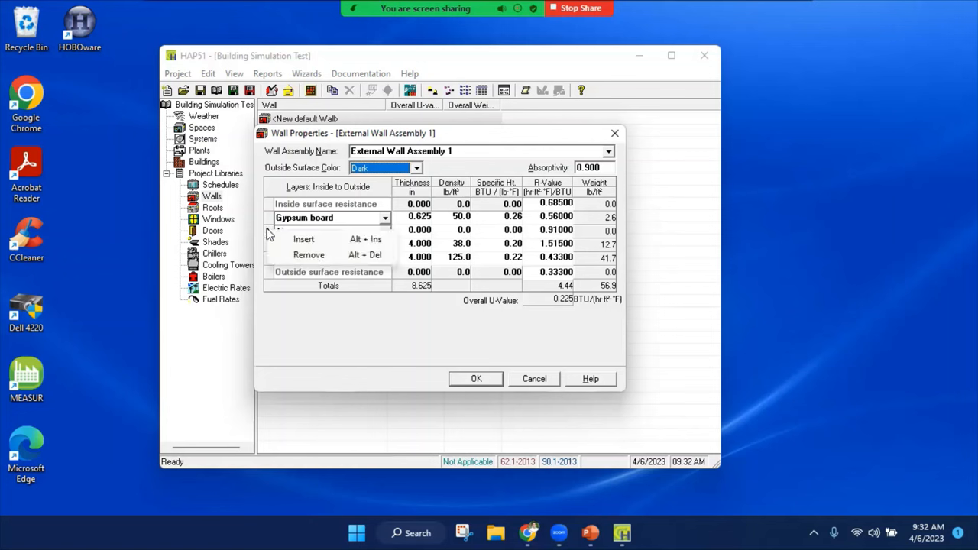
left_click(304, 321)
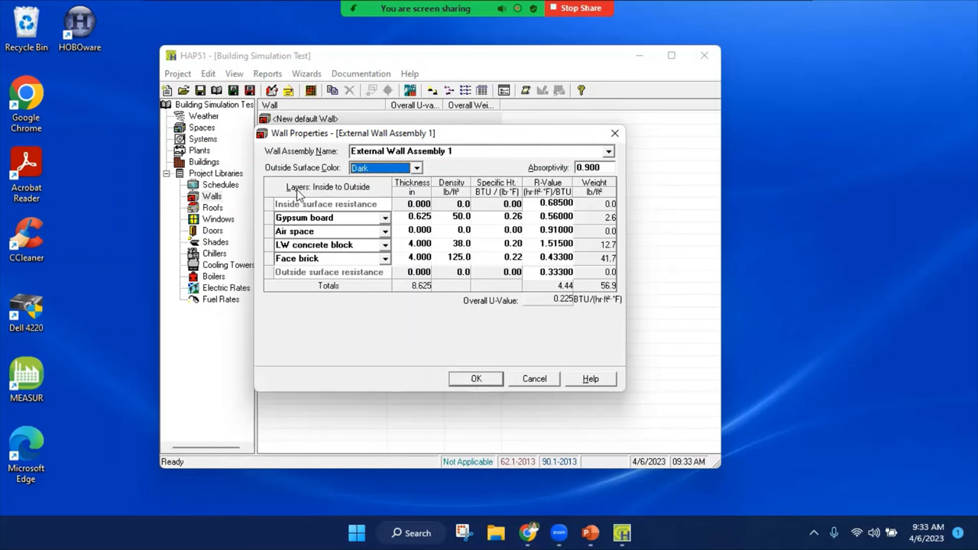
left_click(483, 382)
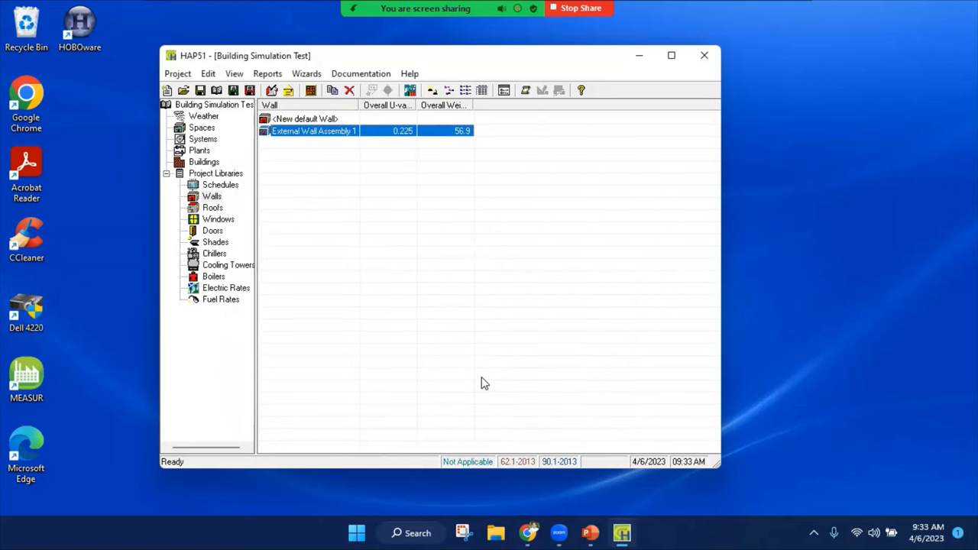
Create a Default Roof Assembly with Light outside surface colour and save it
left_click(212, 208)
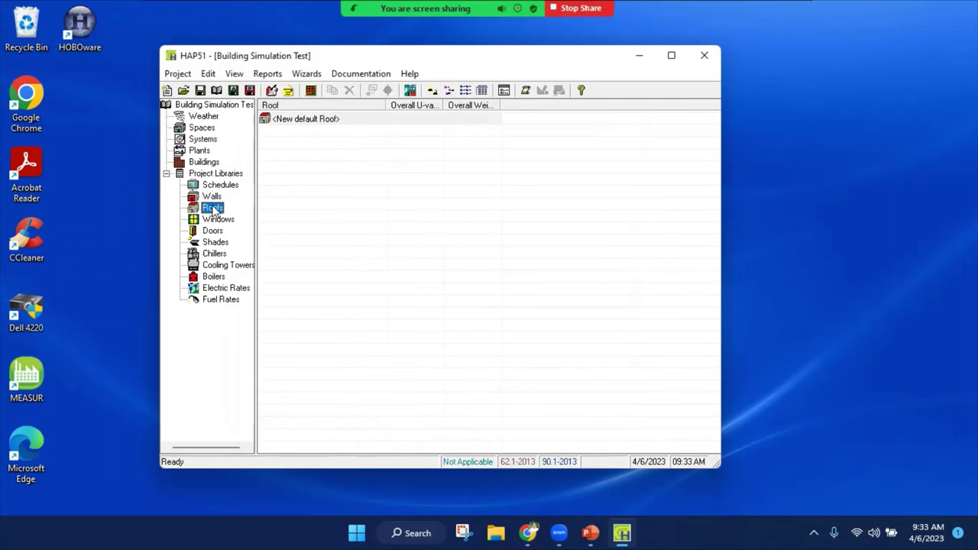
double_click(306, 119)
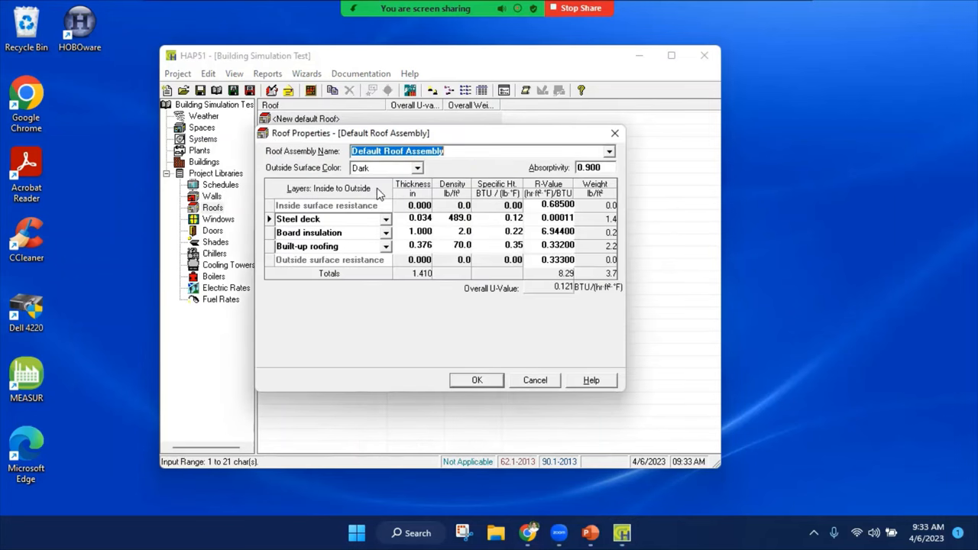
right_click(269, 233)
left_click(330, 317)
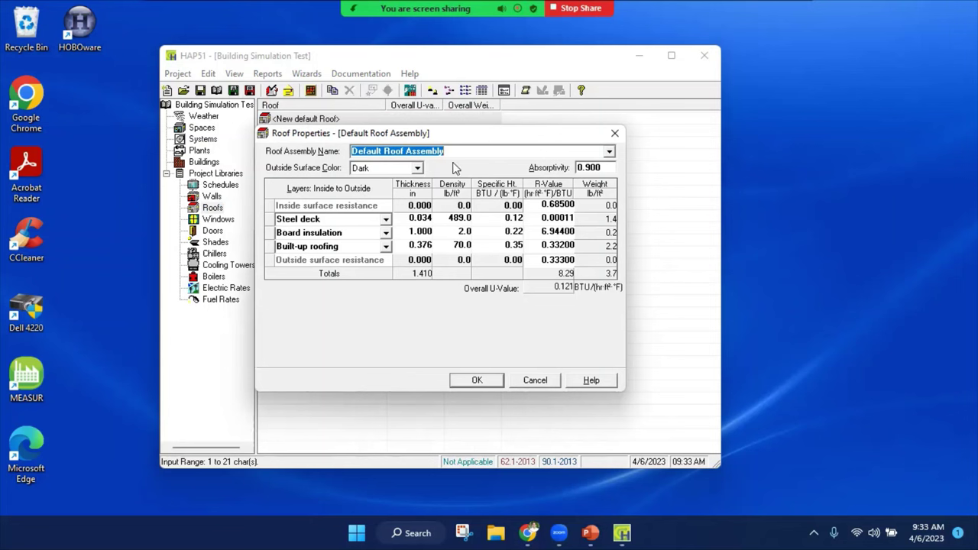
left_click(418, 169)
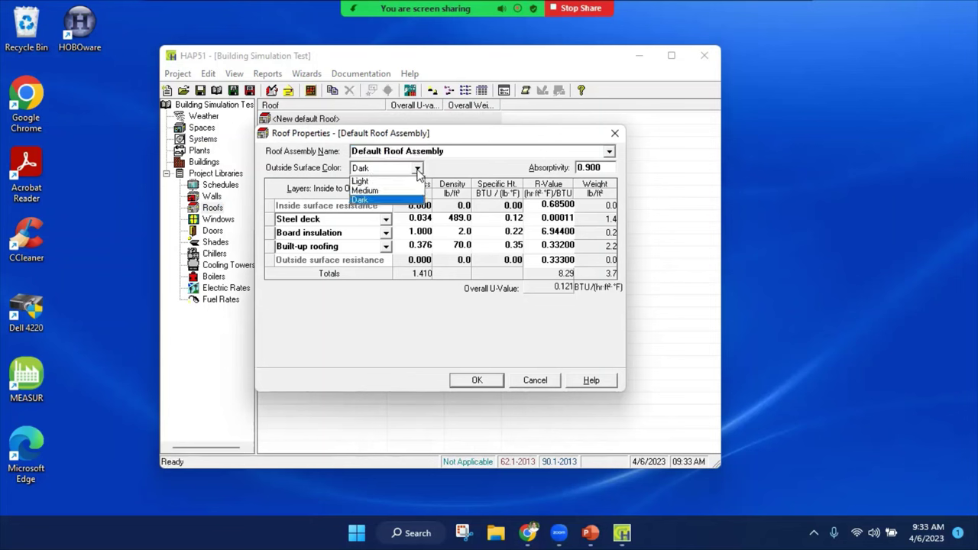
left_click(379, 181)
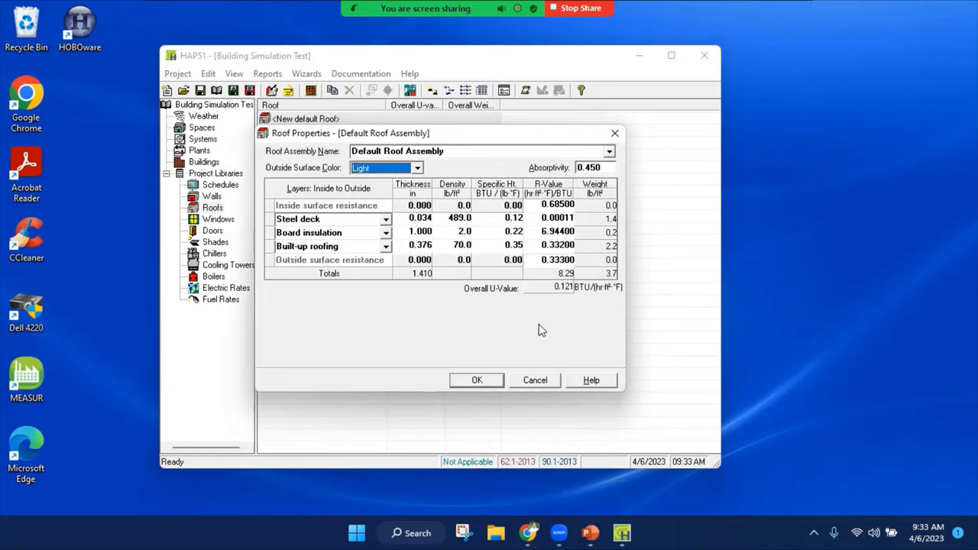
left_click(477, 380)
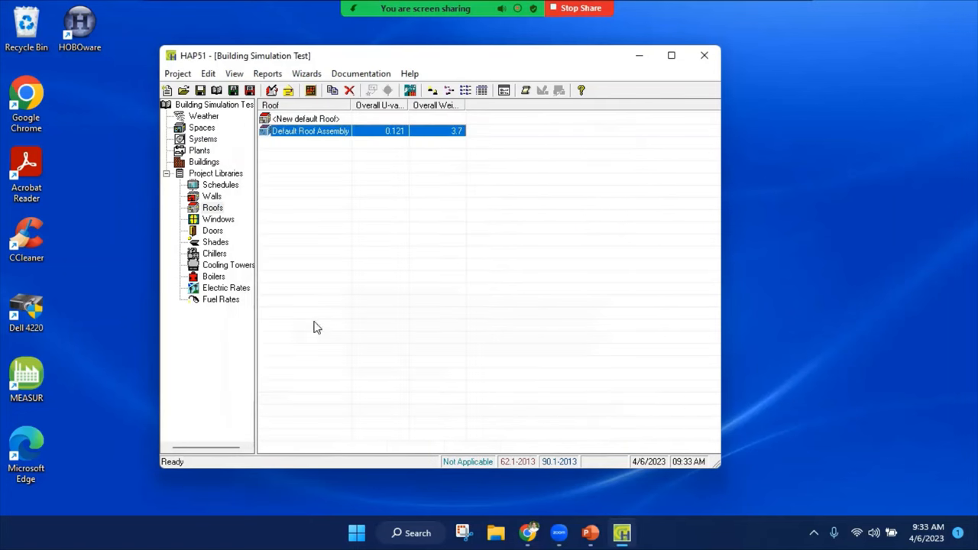
Create a new window named '5X3 Double Pane' with default properties and save it
left_click(219, 220)
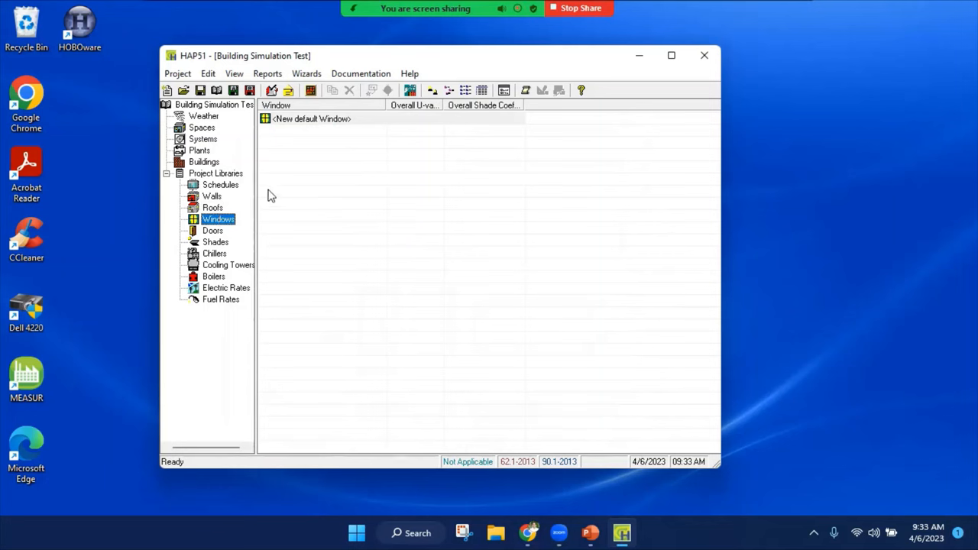
double_click(305, 119)
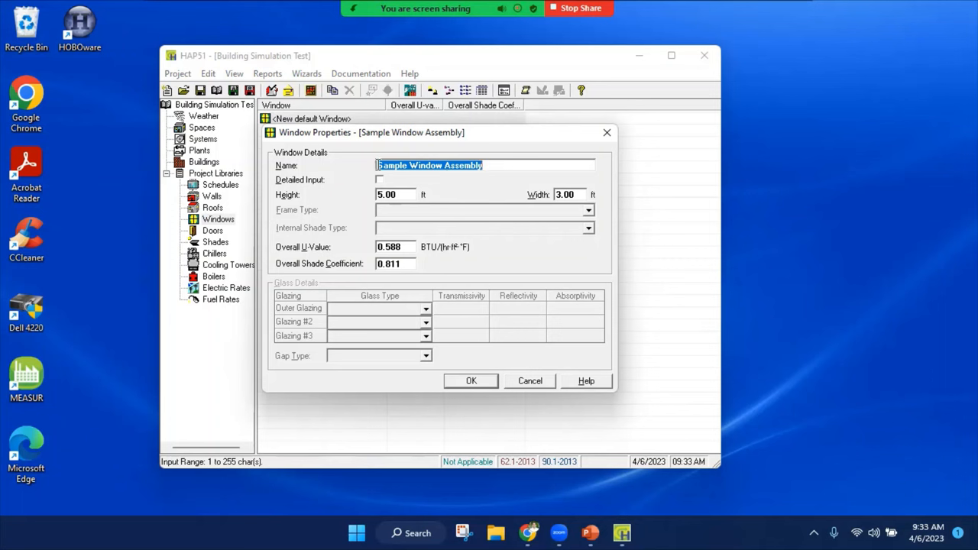
left_click(378, 166)
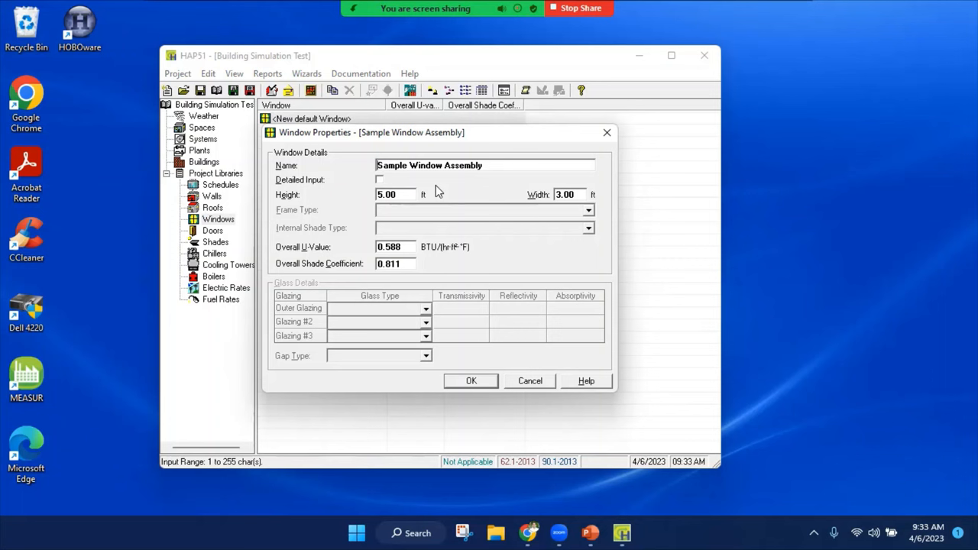
type("5")
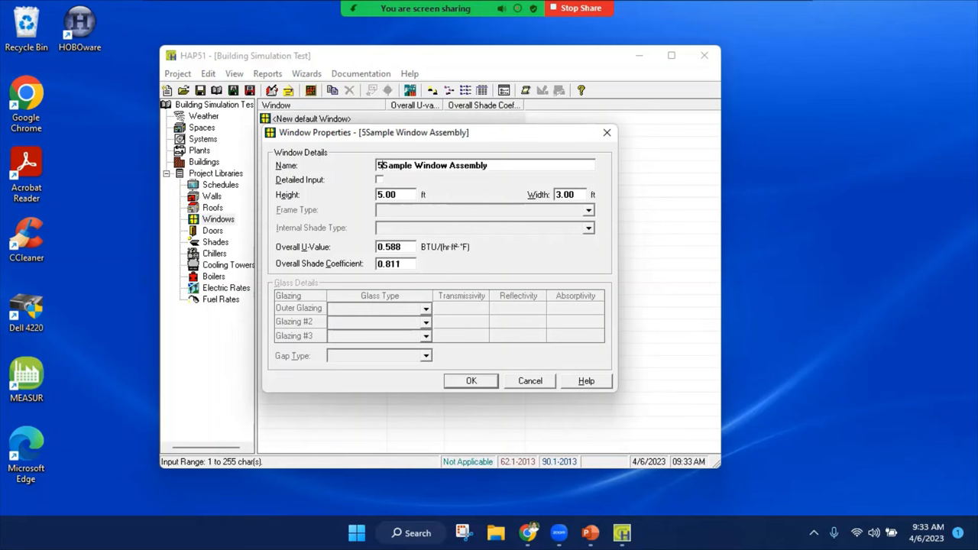
type("X3")
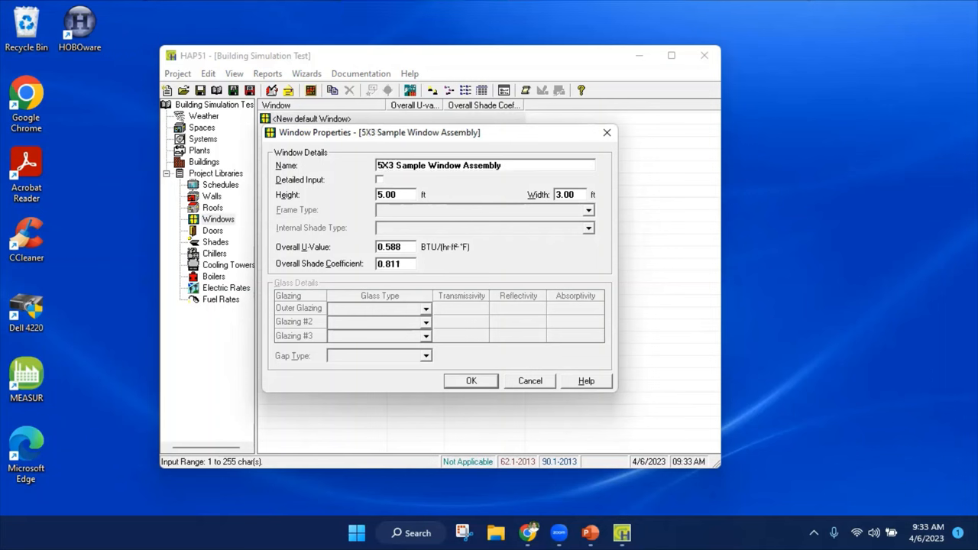
type(" Double Pane")
key("Delete")
key("Delete")
key("Delete")
key("Delete")
key("Delete")
key("Delete")
key("Delete")
key("Delete")
key("Delete")
key("Delete")
key("Delete")
key("Delete")
key("Delete")
key("Delete")
key("Delete")
key("Delete")
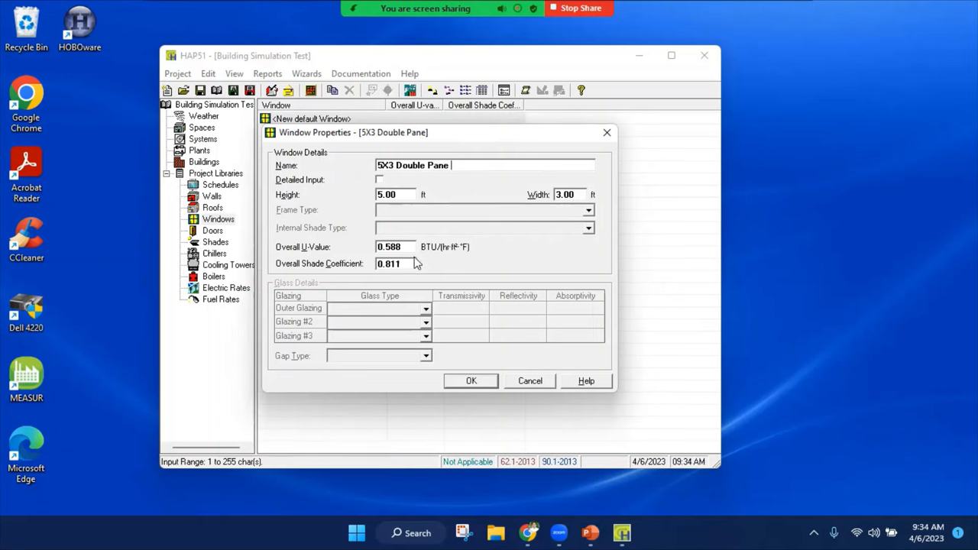
left_click(476, 378)
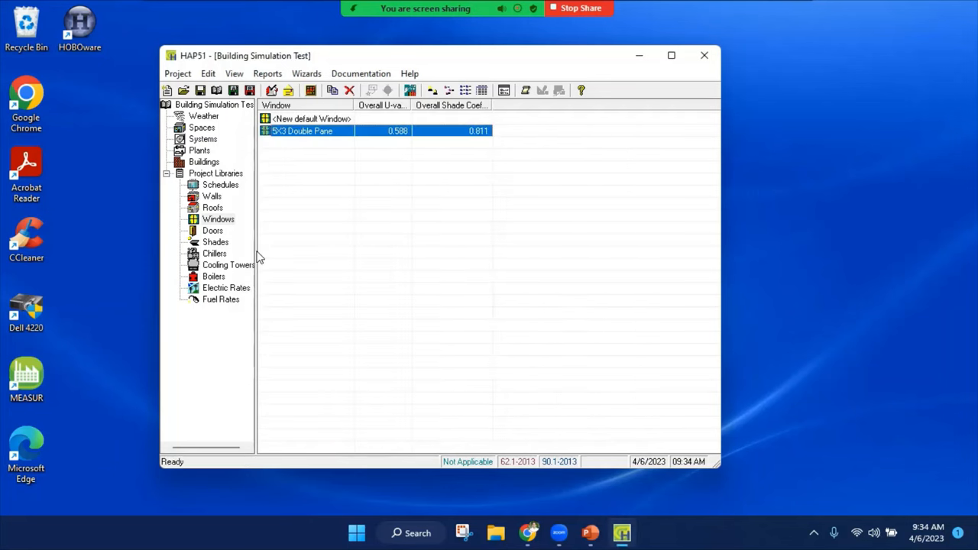
Create a new door from the default, name it '4X8 Door' and set its gross area to 32 ft²
left_click(213, 230)
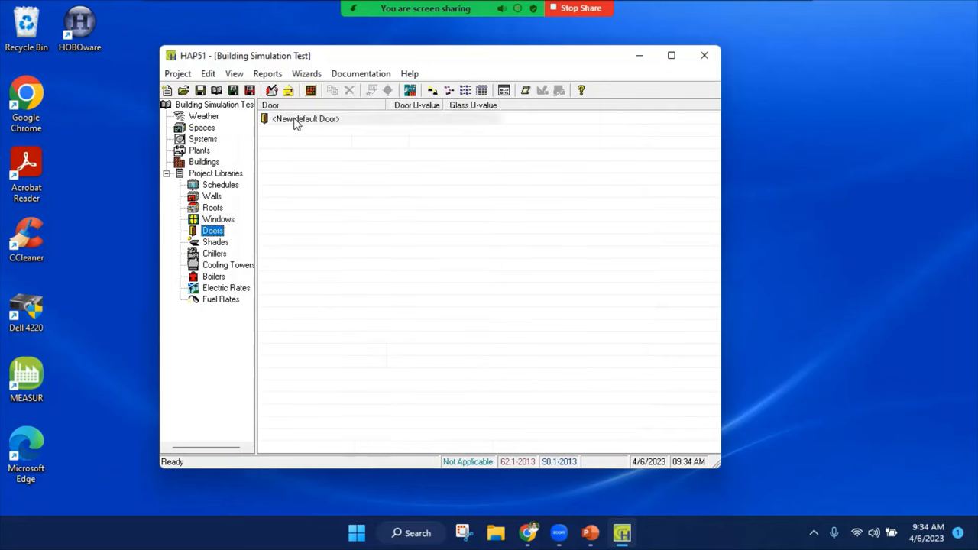
double_click(298, 118)
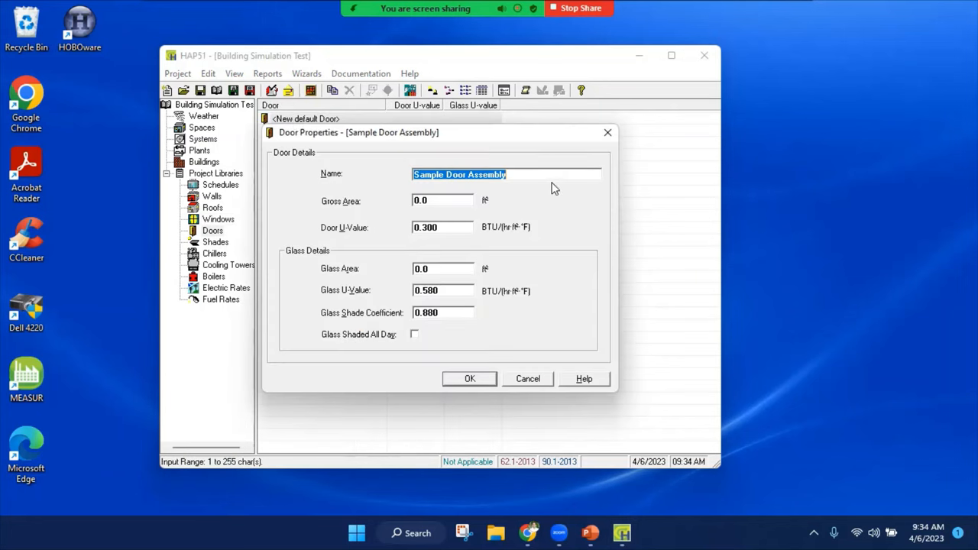
type("4")
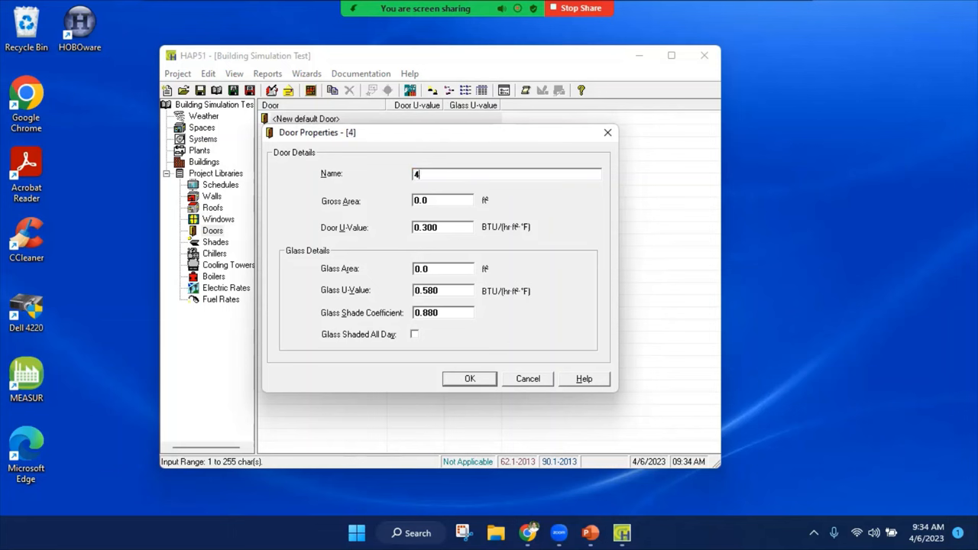
type("X8")
type(" Front Door")
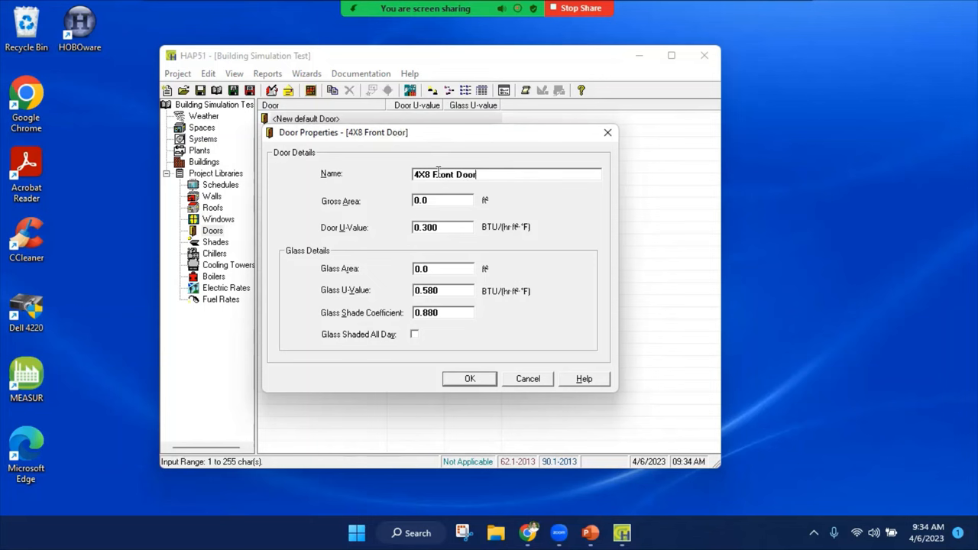
double_click(441, 174)
key("Delete")
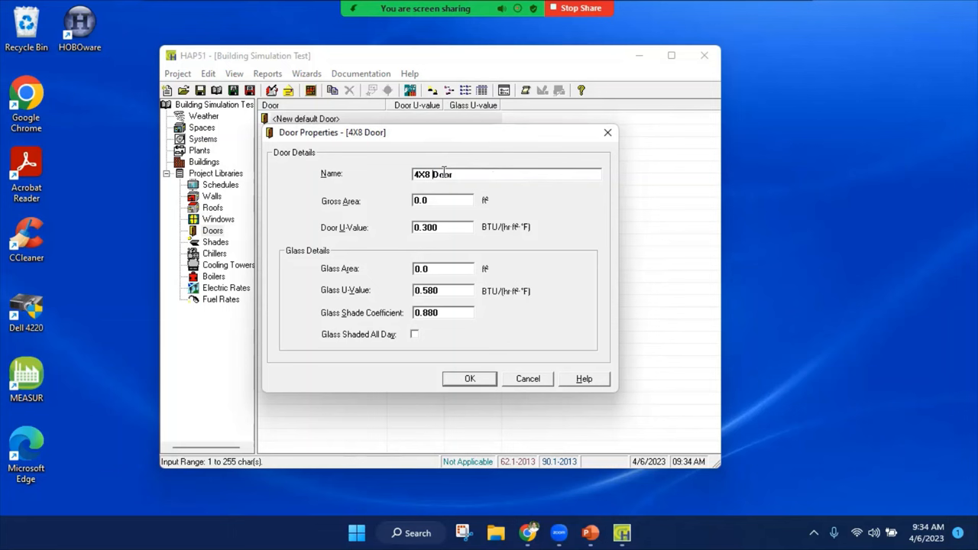
left_click(443, 200)
double_click(434, 199)
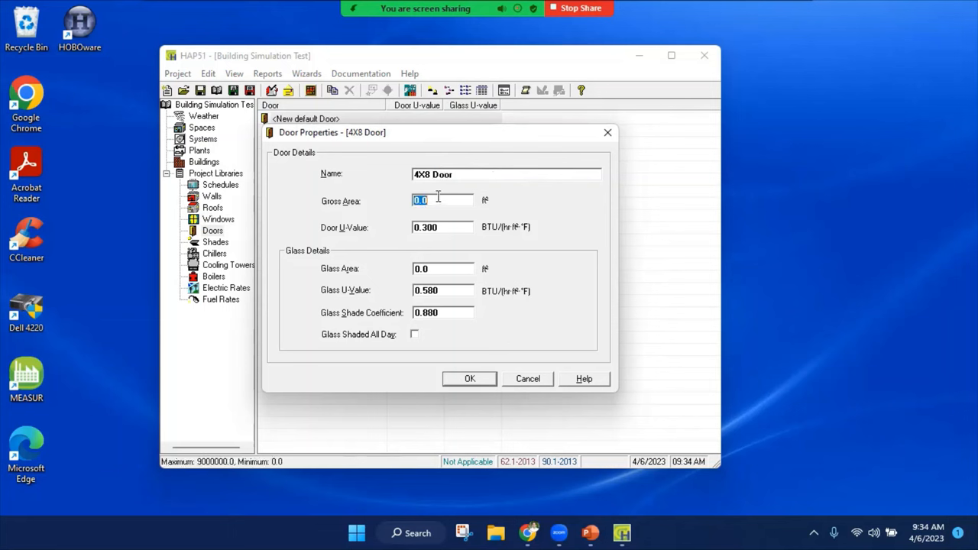
type("32")
left_click(469, 379)
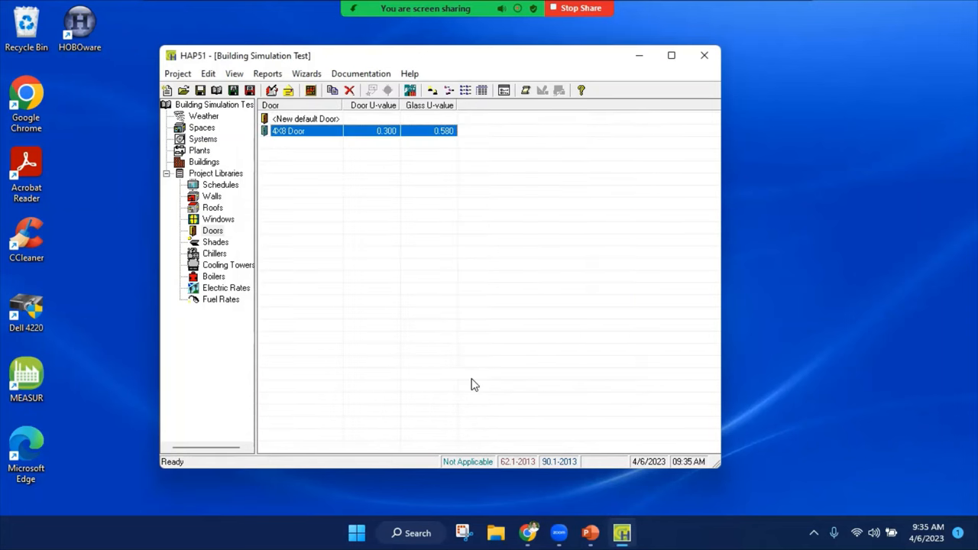
Save the Building Simulation Test project and dismiss the confirmation
left_click(200, 90)
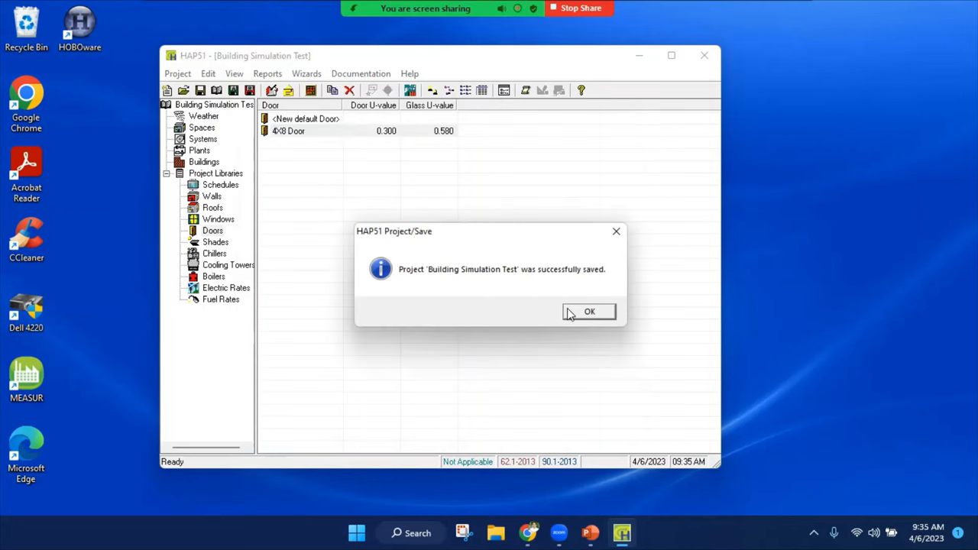
left_click(579, 312)
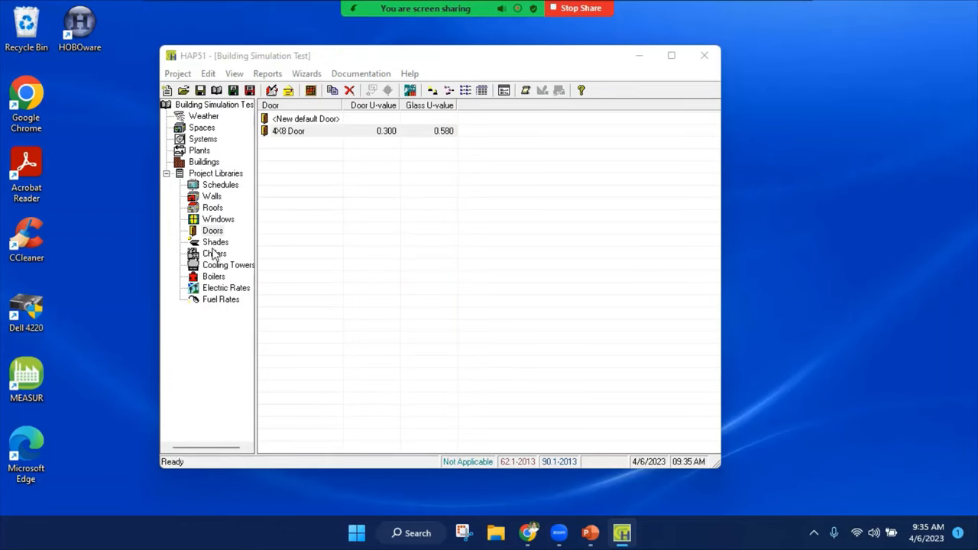
Create a new electric rate from the default entry in the Electric Rates library
left_click(219, 289)
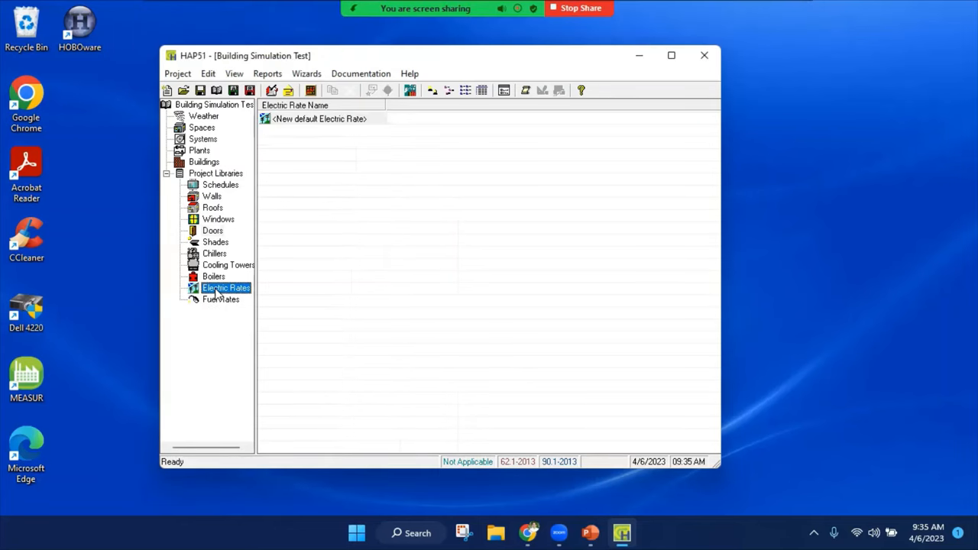
left_click(312, 119)
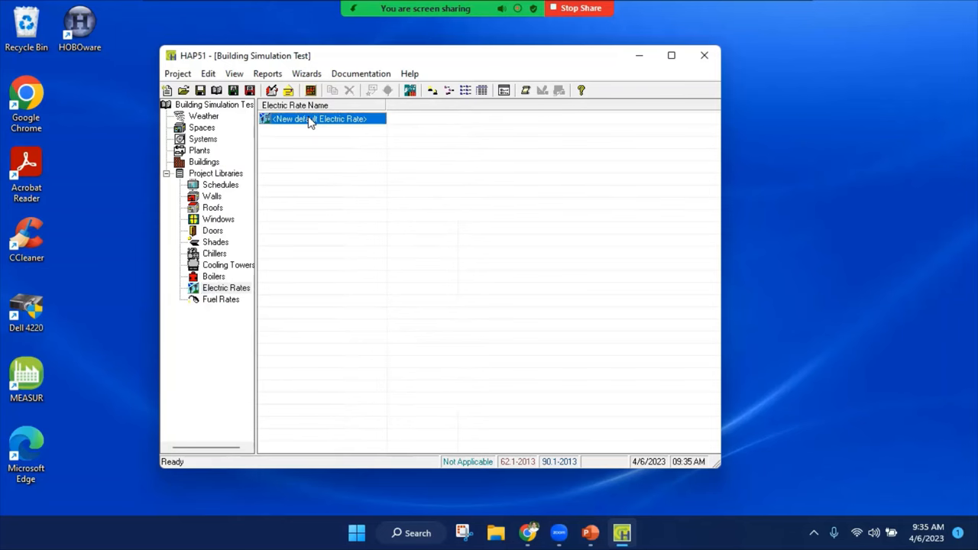
double_click(309, 123)
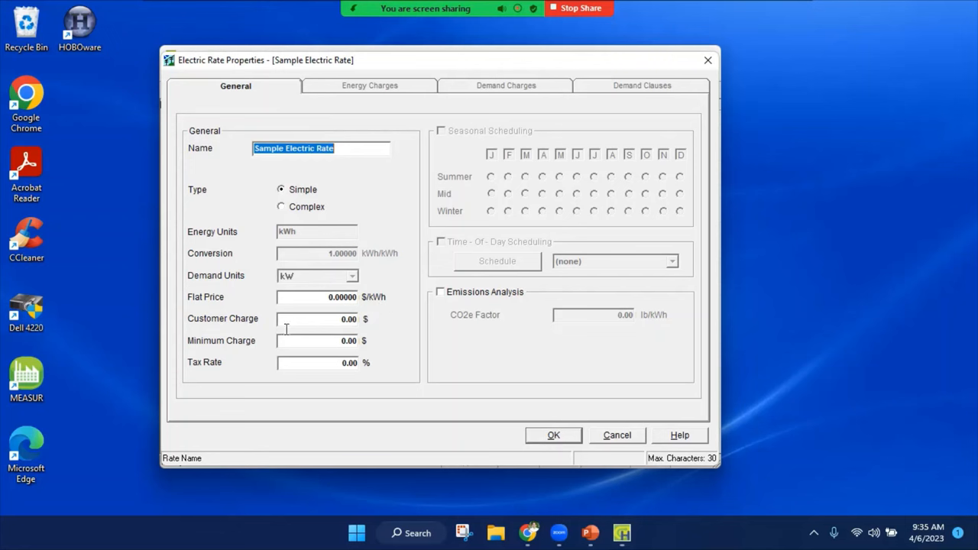
Set the rate type to Complex and review the Energy Charges, Demand Charges and Demand Clauses settings
left_click(281, 207)
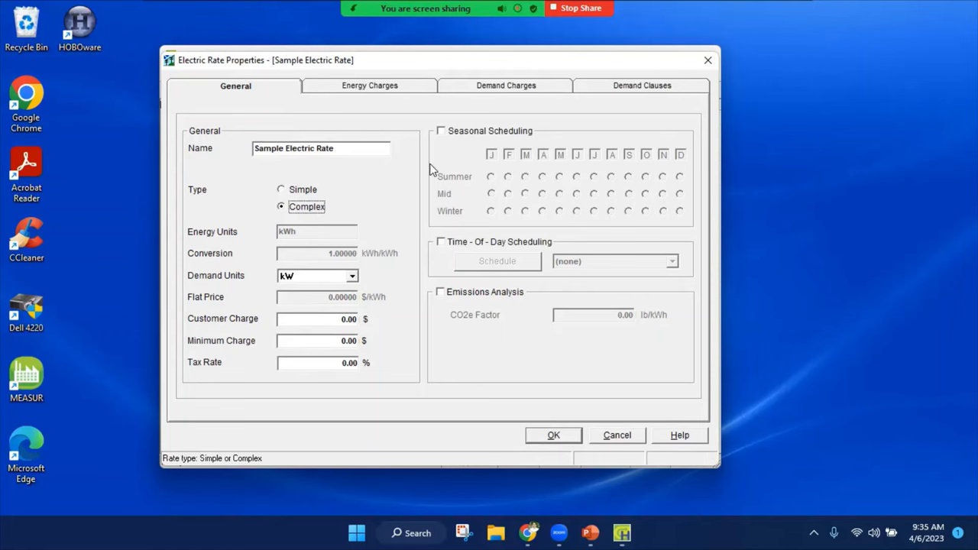
left_click(397, 86)
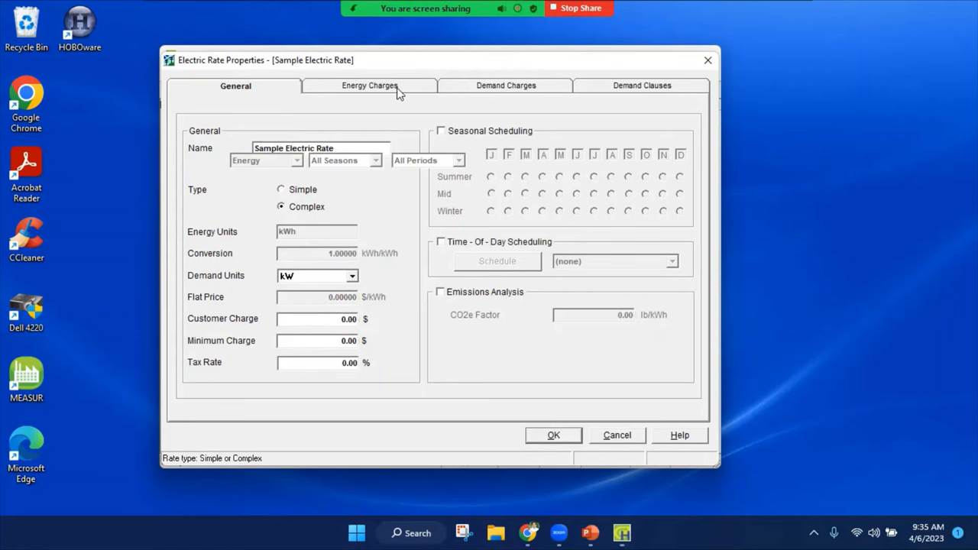
left_click(502, 90)
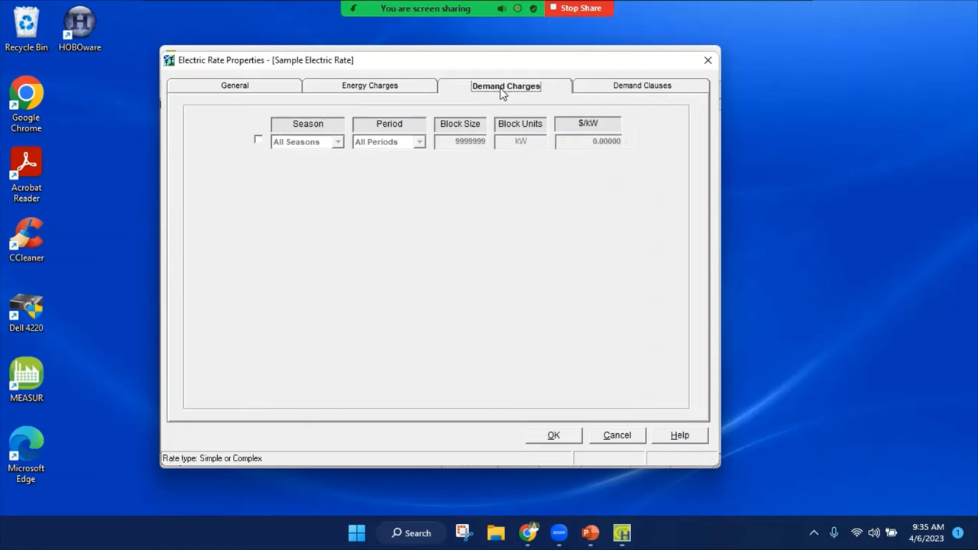
left_click(601, 90)
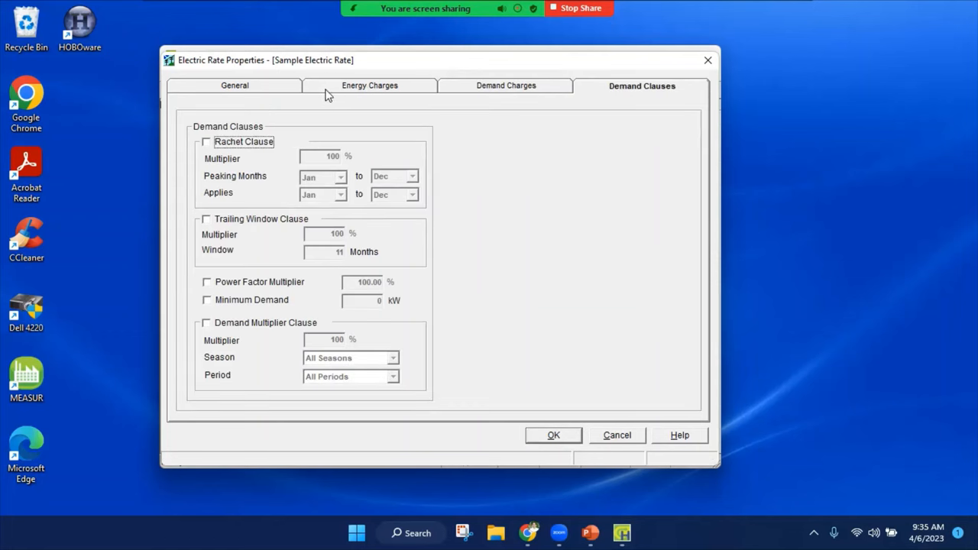
left_click(272, 89)
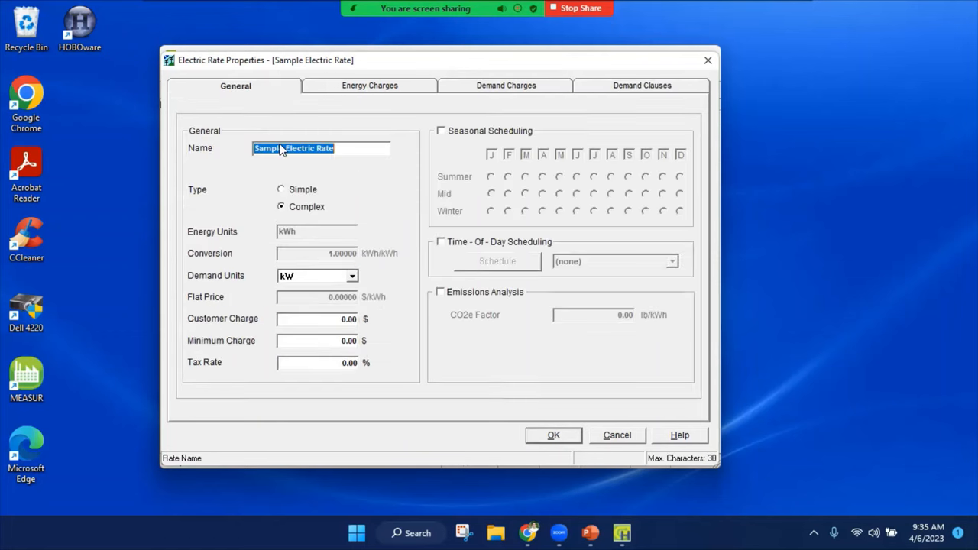
Make the Sample Electric Rate Simple with a 0.12 $/kWh flat price and 7.50% tax rate
left_click(281, 189)
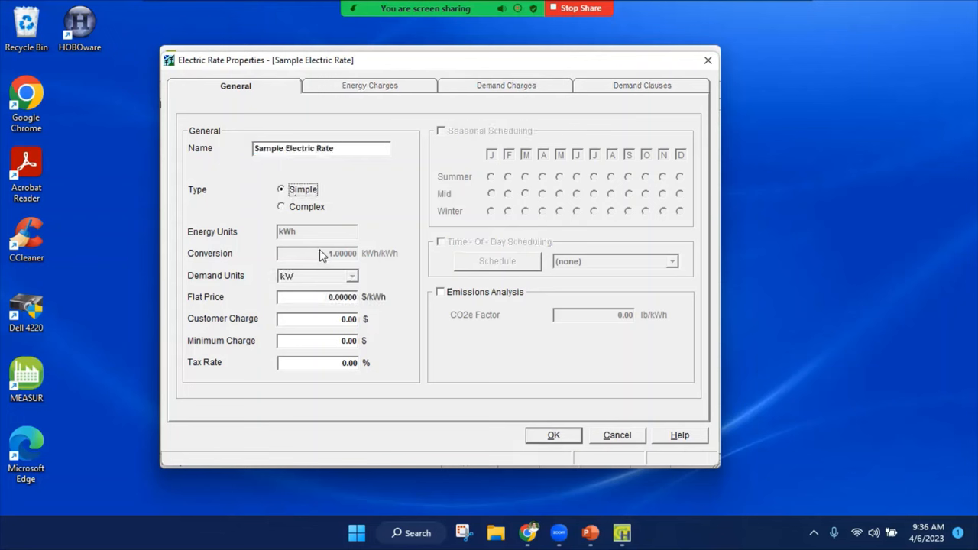
double_click(315, 298)
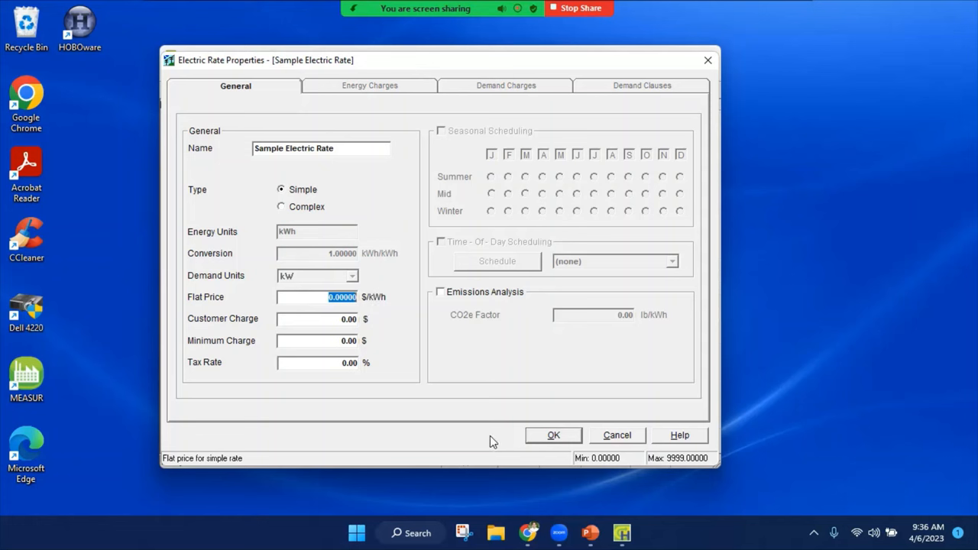
type("0")
type(".12")
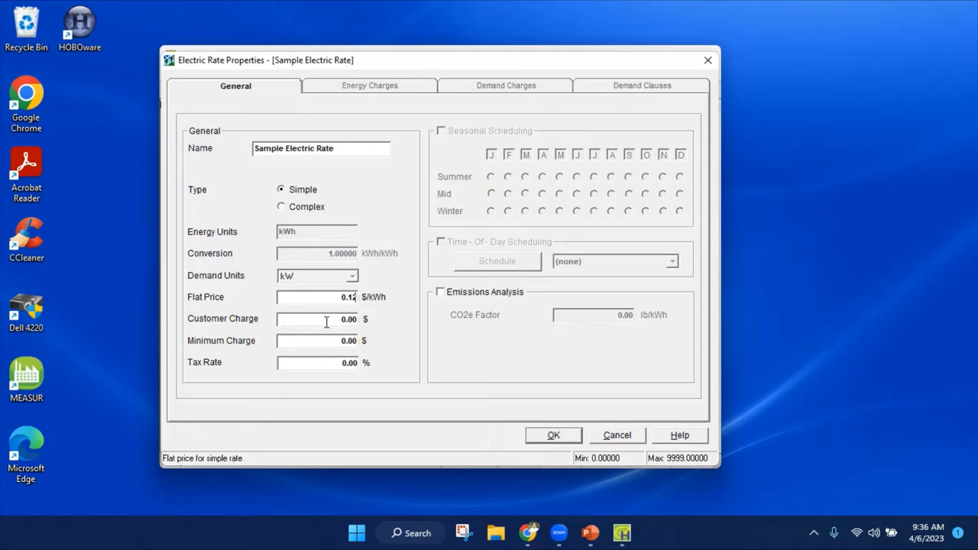
double_click(348, 362)
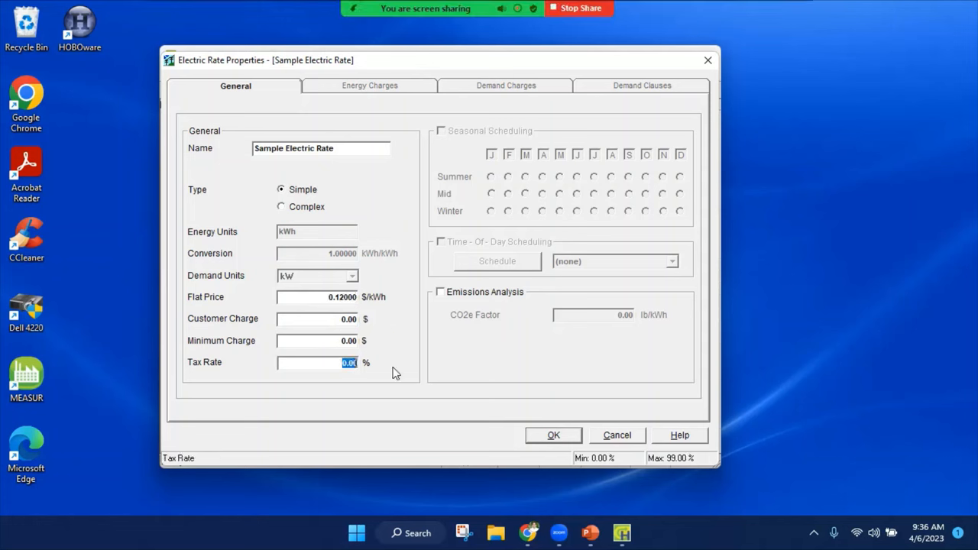
type("7.")
type("5")
key("Tab")
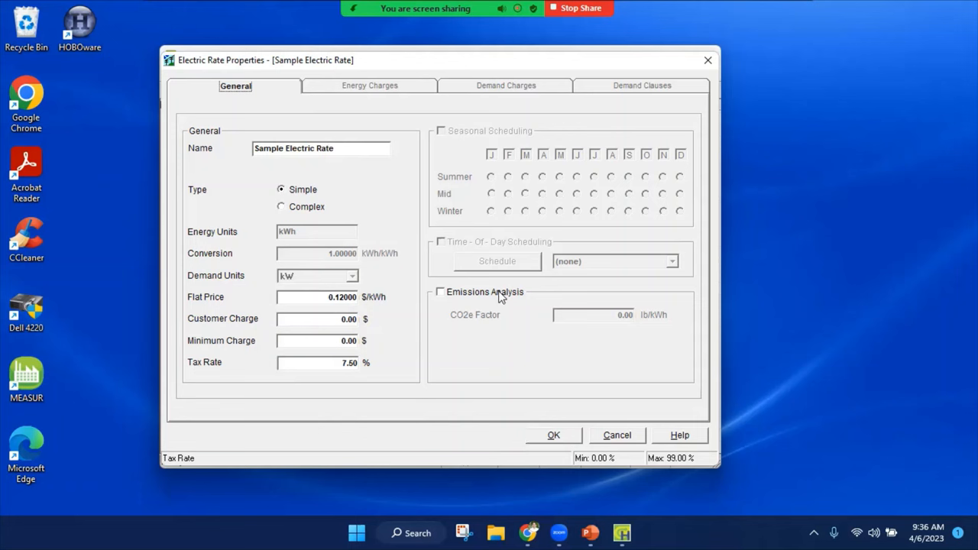
Turn off emissions analysis and save the electric rate
left_click(440, 292)
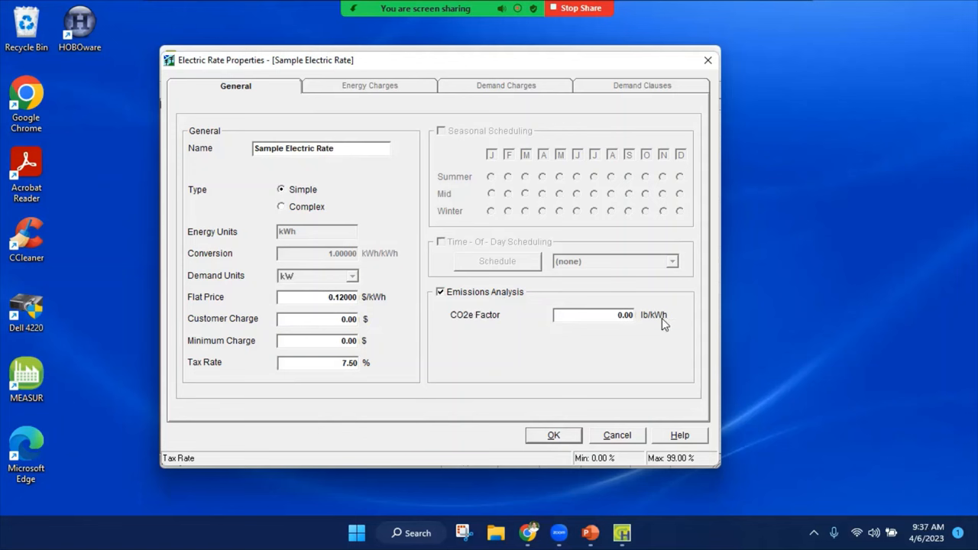
left_click(443, 293)
left_click(554, 435)
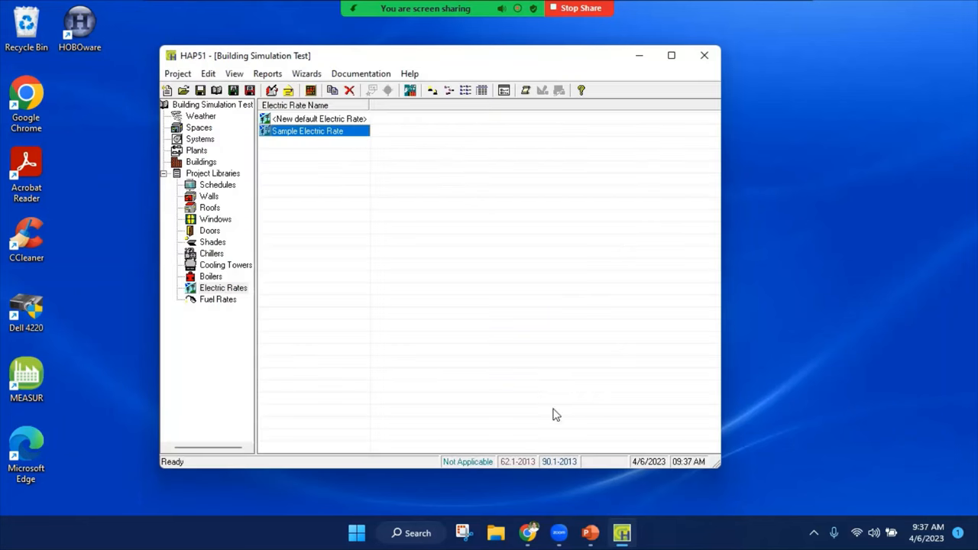
Set the Sample Fuel Rate to a 1.20 $/Therm flat price with 7.5% tax and save it
left_click(218, 298)
double_click(306, 119)
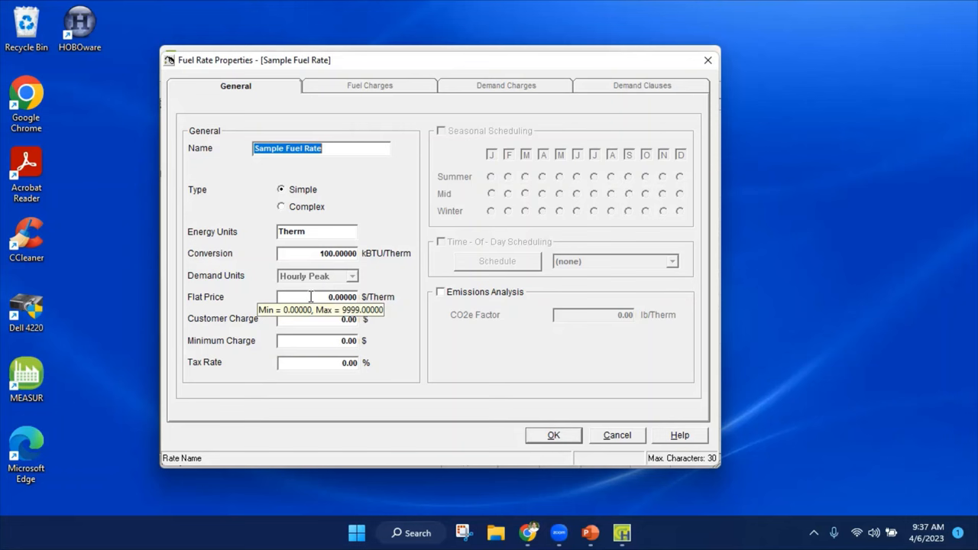
double_click(337, 296)
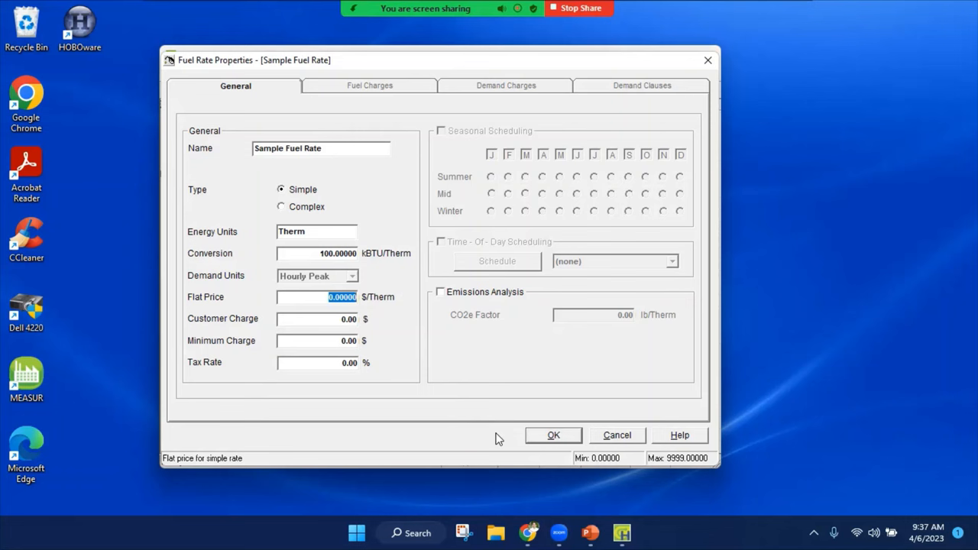
type("1.2")
double_click(326, 363)
type("7.5")
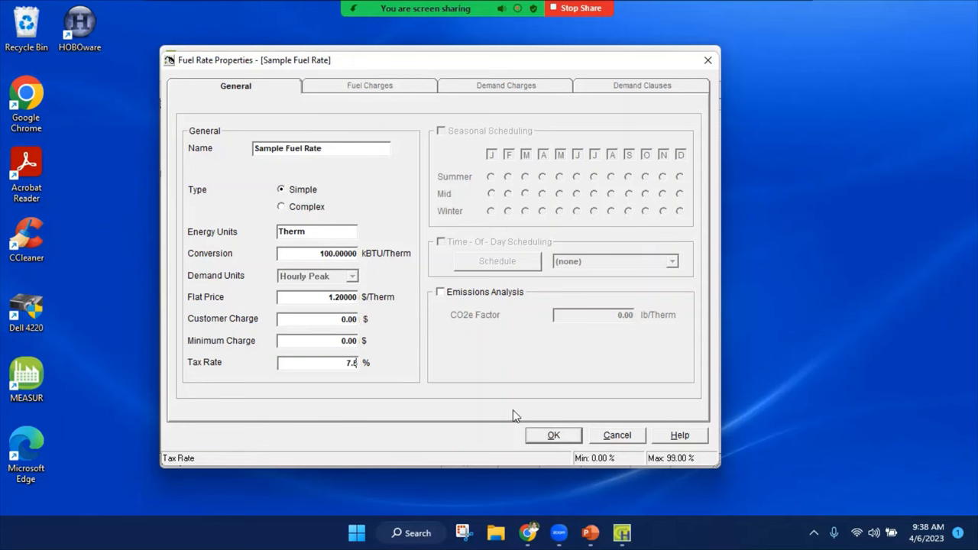
left_click(559, 439)
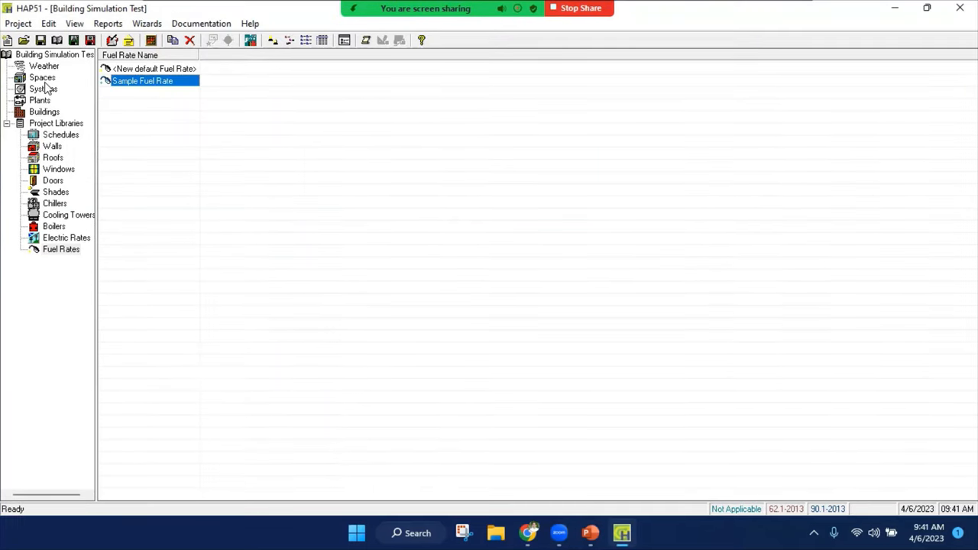
Create a new space from the default and rename it 'Test Space'
left_click(42, 78)
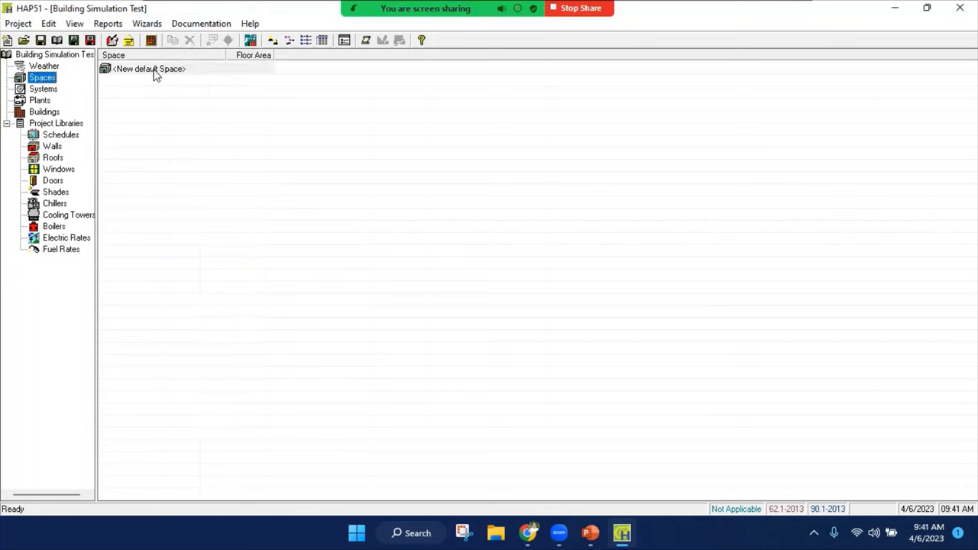
left_click(153, 68)
double_click(153, 68)
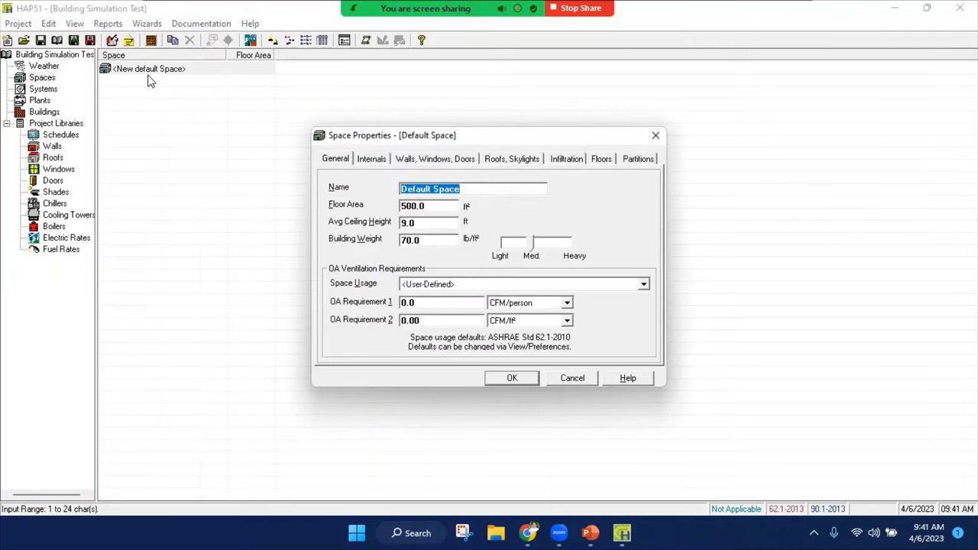
left_click(465, 188)
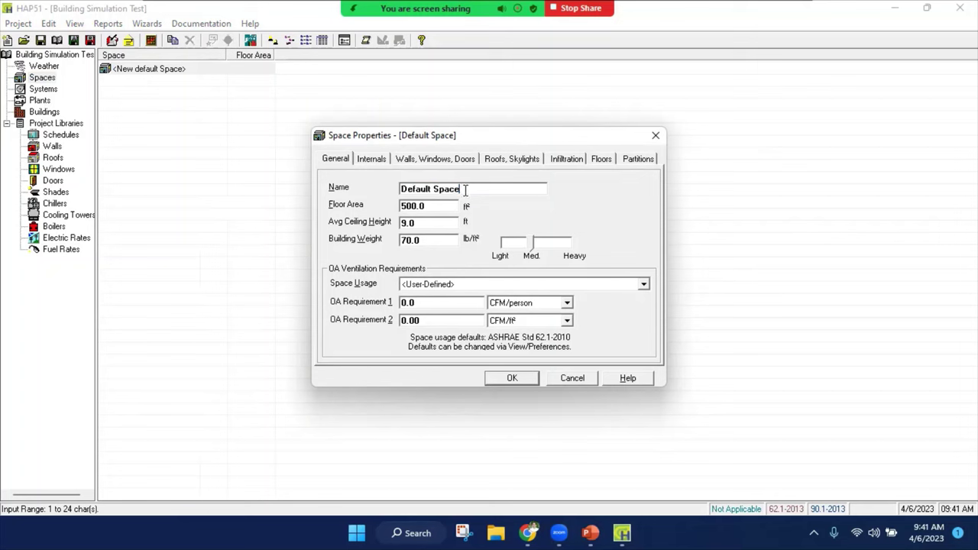
double_click(417, 189)
type("Test")
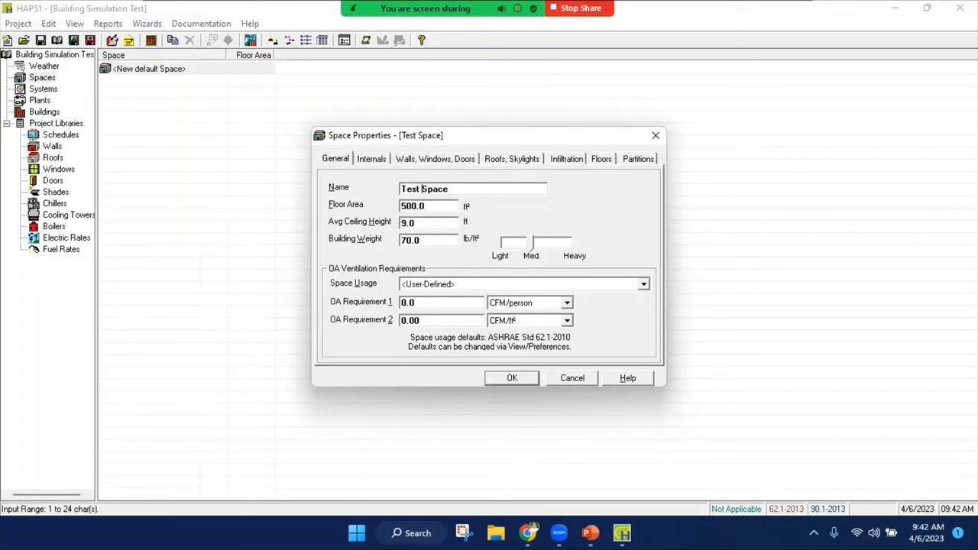
Set floor area to 5000 ft², average ceiling height to 15 ft and building weight to 83 lb/ft²
double_click(412, 205)
left_click(433, 206)
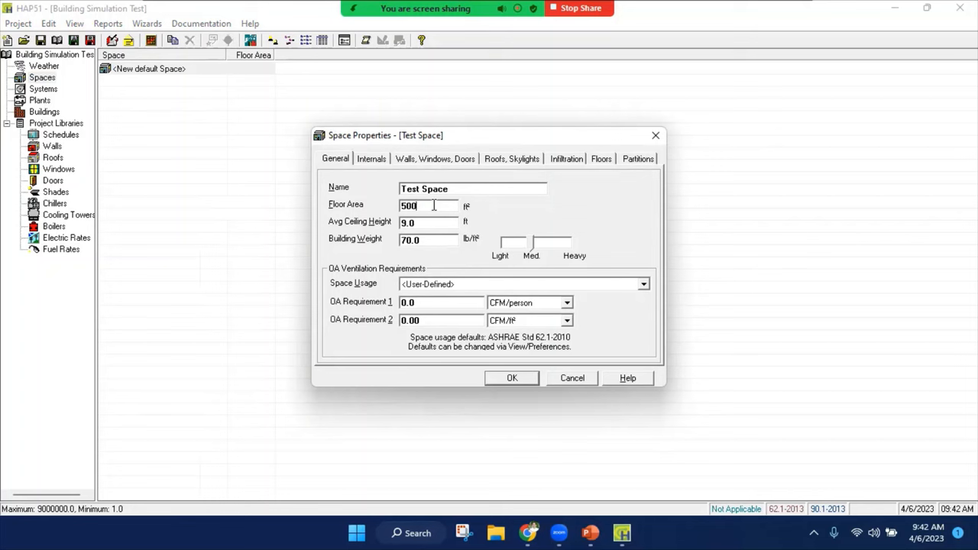
type("0")
left_click(447, 223)
double_click(408, 223)
type("15")
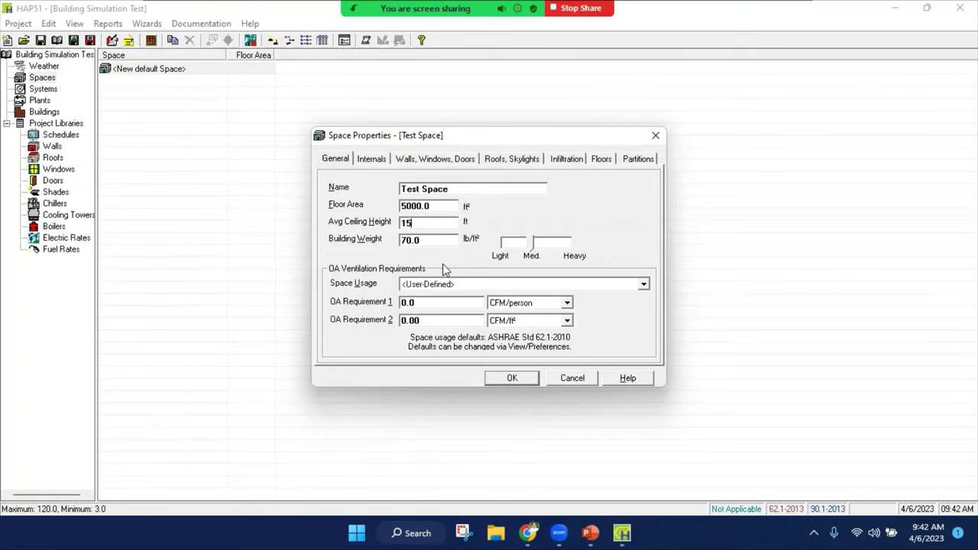
double_click(441, 240)
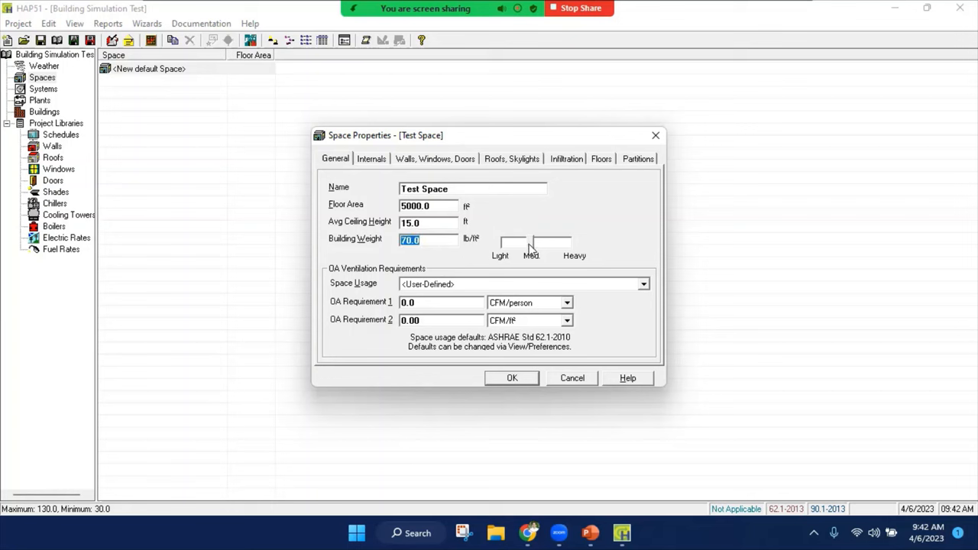
mouse_move(533, 244)
left_mouse_down()
mouse_move(557, 246)
mouse_move(537, 246)
left_mouse_up()
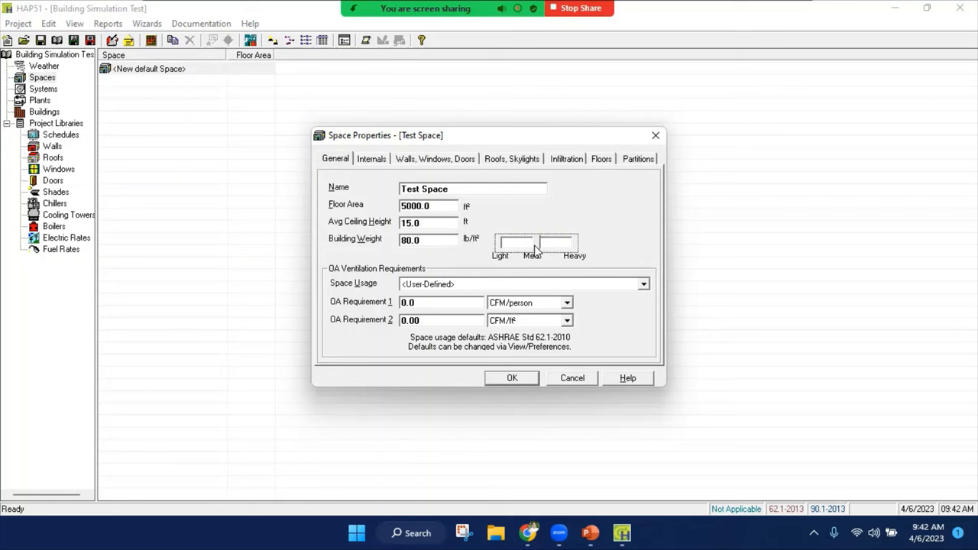
left_click_drag(541, 245, 544, 243)
Set the space usage to RETAIL: Sales and move to the Internals loads
left_click(457, 286)
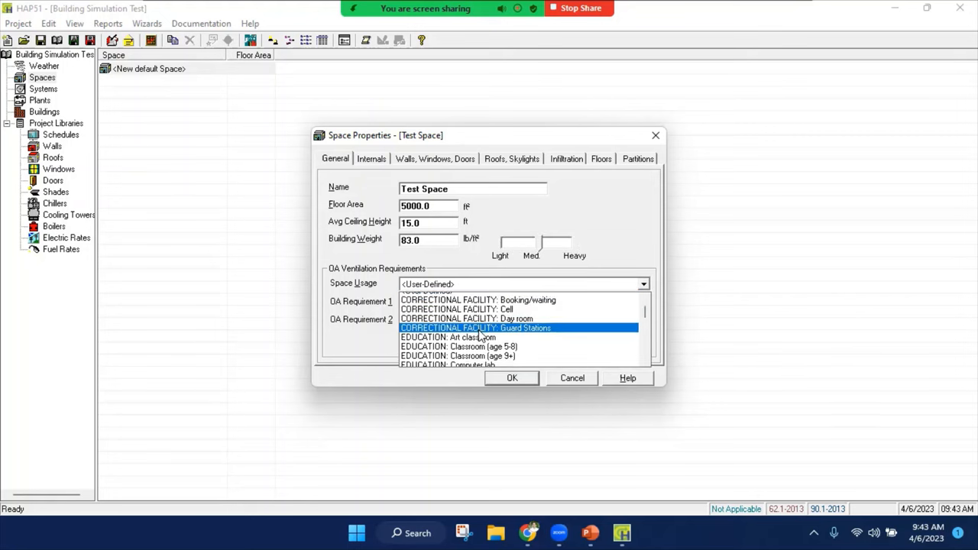
scroll(480, 336, "down", 10)
scroll(482, 334, "down", 8)
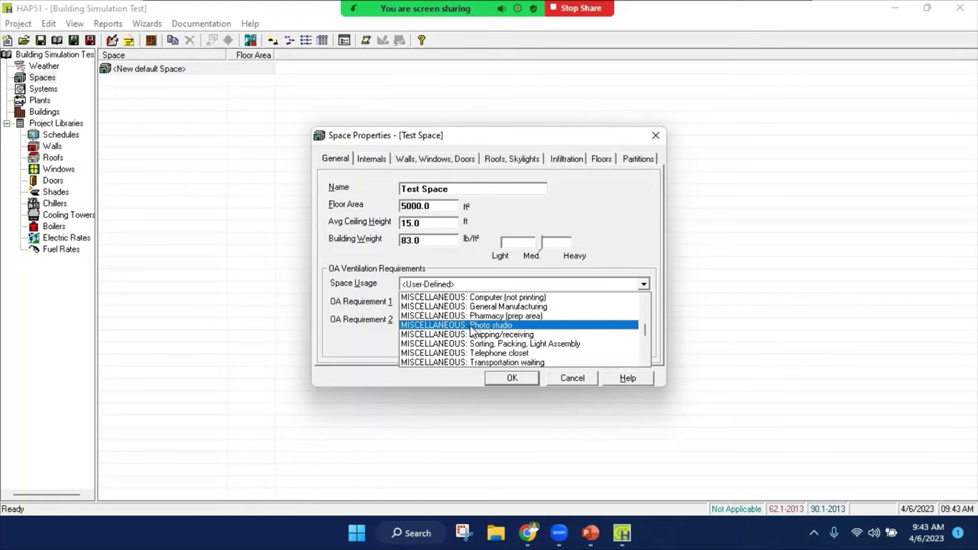
scroll(475, 327, "down", 3)
scroll(475, 327, "down", 4)
scroll(475, 329, "down", 4)
scroll(475, 333, "down", 4)
scroll(477, 337, "down", 2)
scroll(475, 336, "down", 1)
scroll(474, 335, "up", 3)
scroll(472, 335, "up", 1)
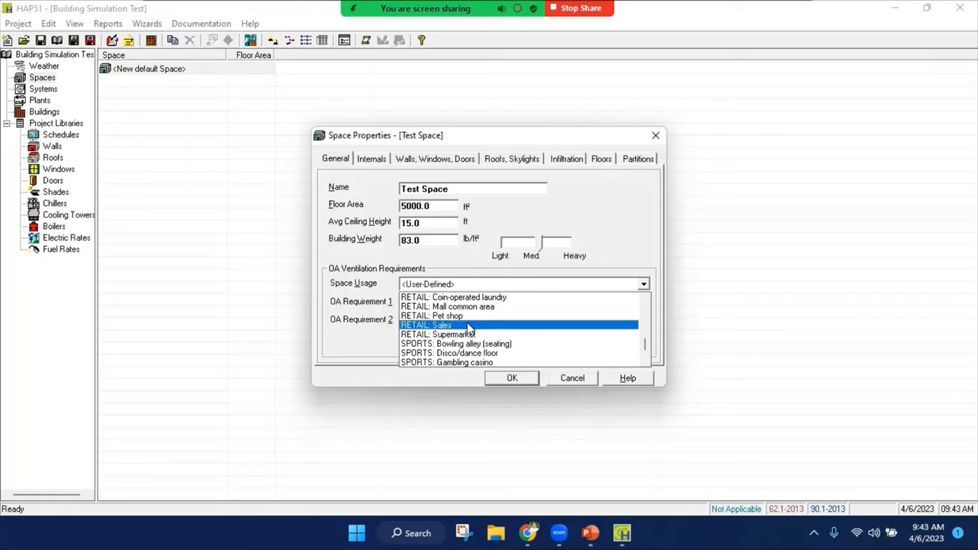
left_click(467, 325)
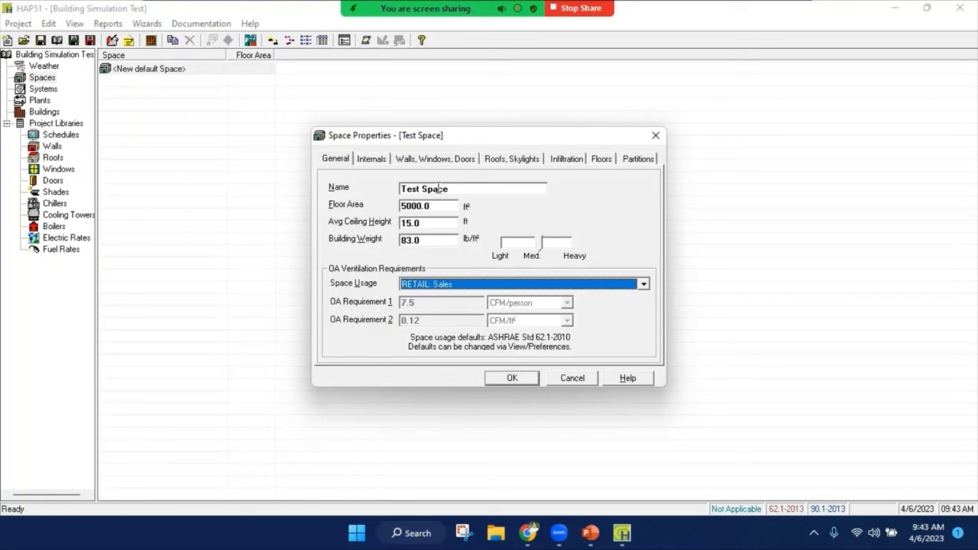
left_click(373, 159)
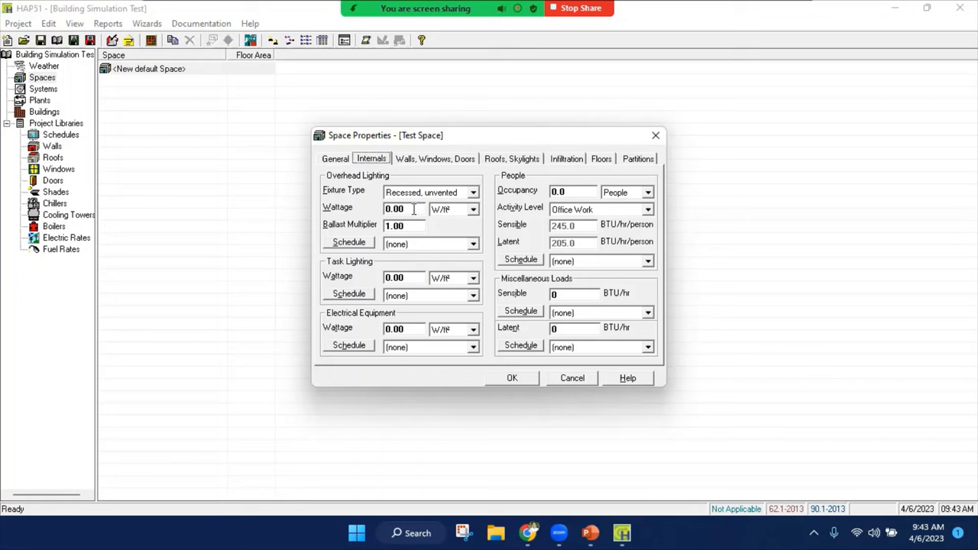
Make overhead lighting Free hanging at 0.10 W/ft² on the Light schedule
left_click(428, 193)
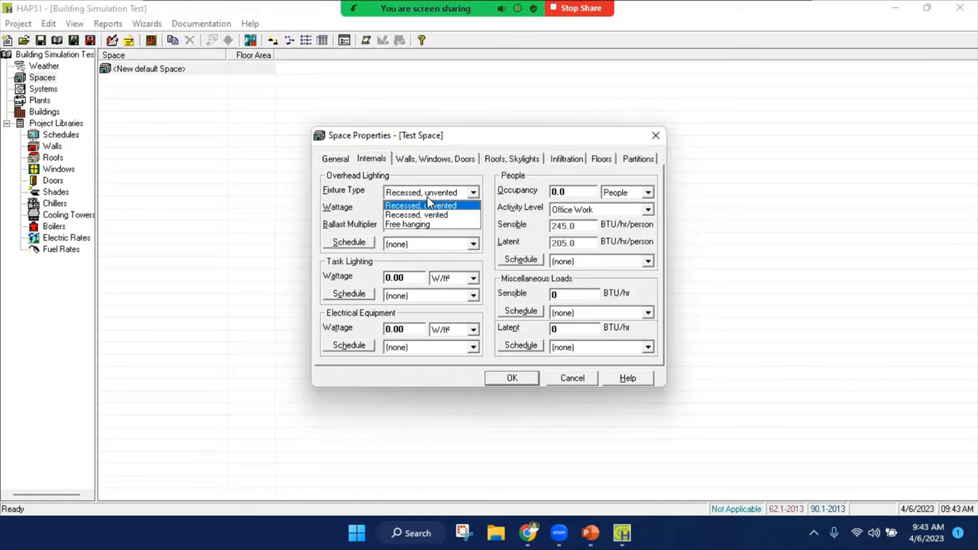
left_click(416, 225)
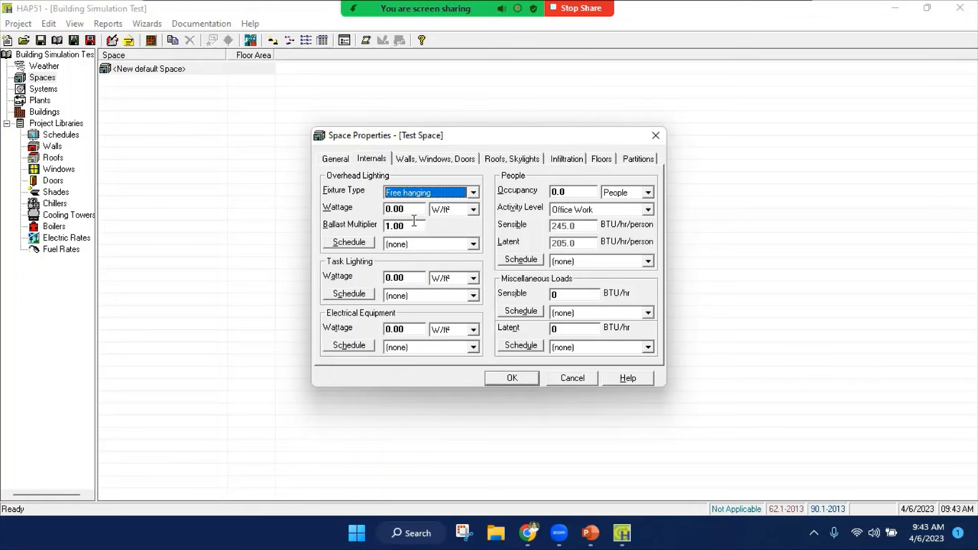
left_click(397, 209)
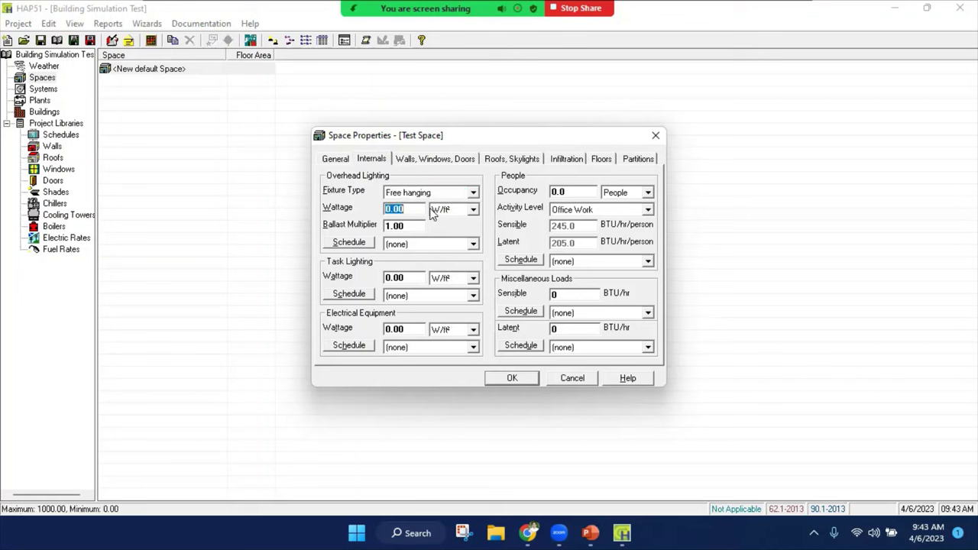
left_click(473, 210)
left_click(451, 223)
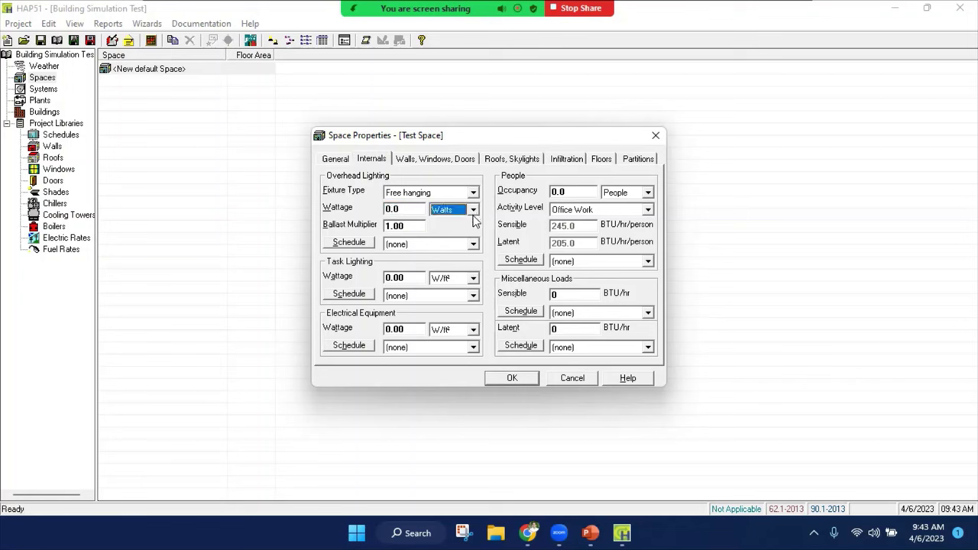
left_click(473, 209)
left_click(451, 223)
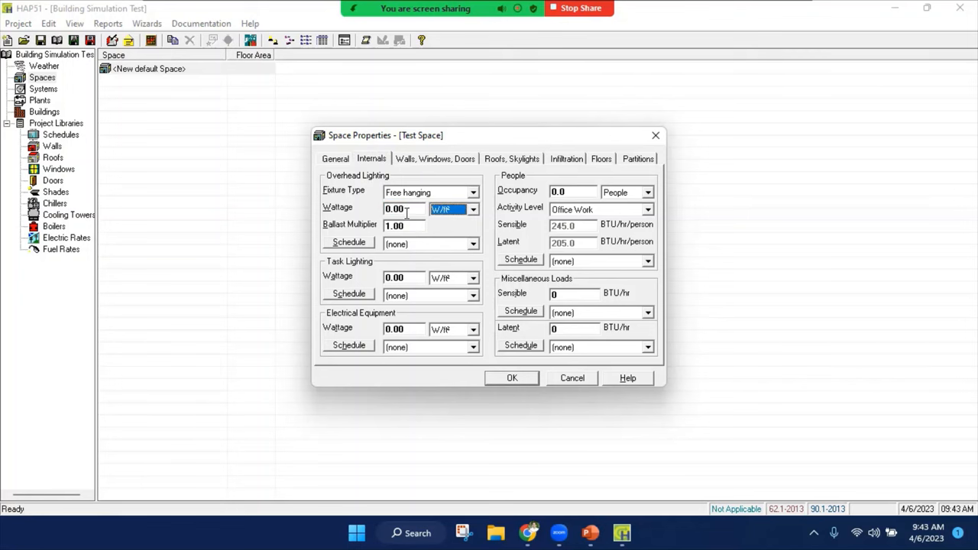
key("Down")
double_click(398, 210)
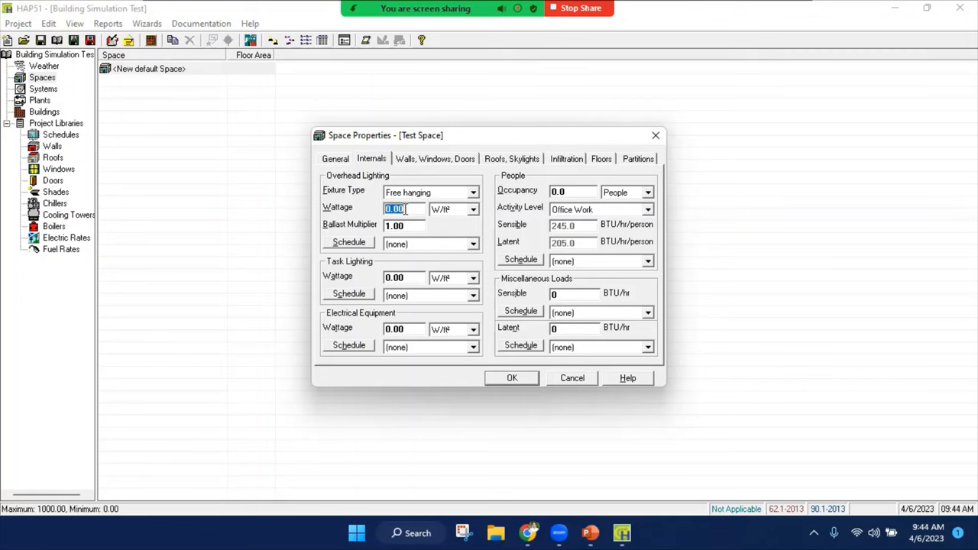
left_click(407, 209)
type("2")
type("1")
left_click(473, 244)
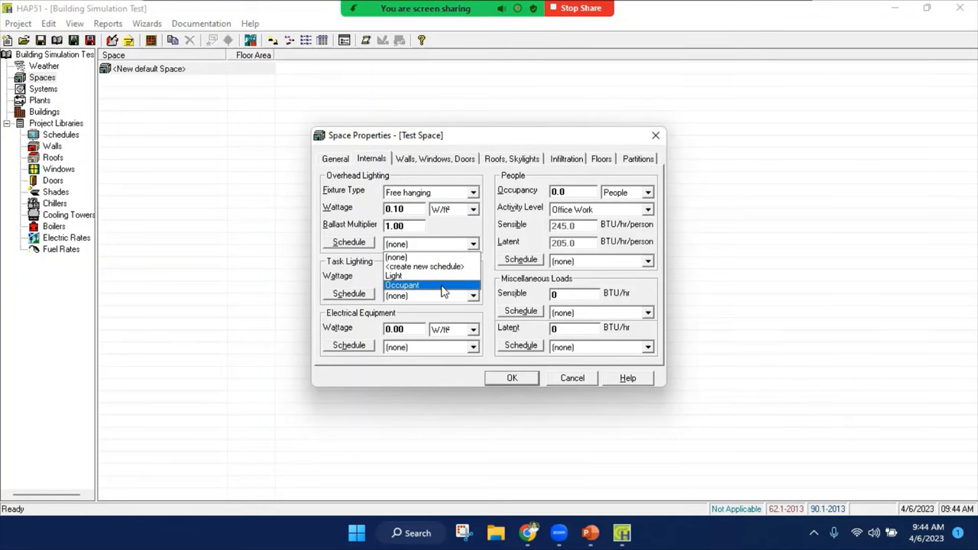
left_click(428, 276)
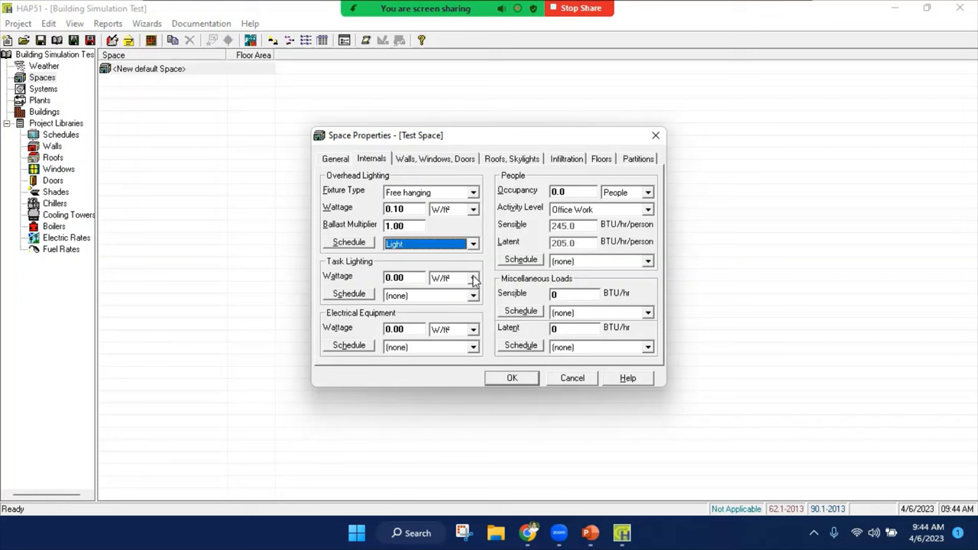
Set task lighting to 0.80 W/ft² on the Light schedule
left_click(474, 278)
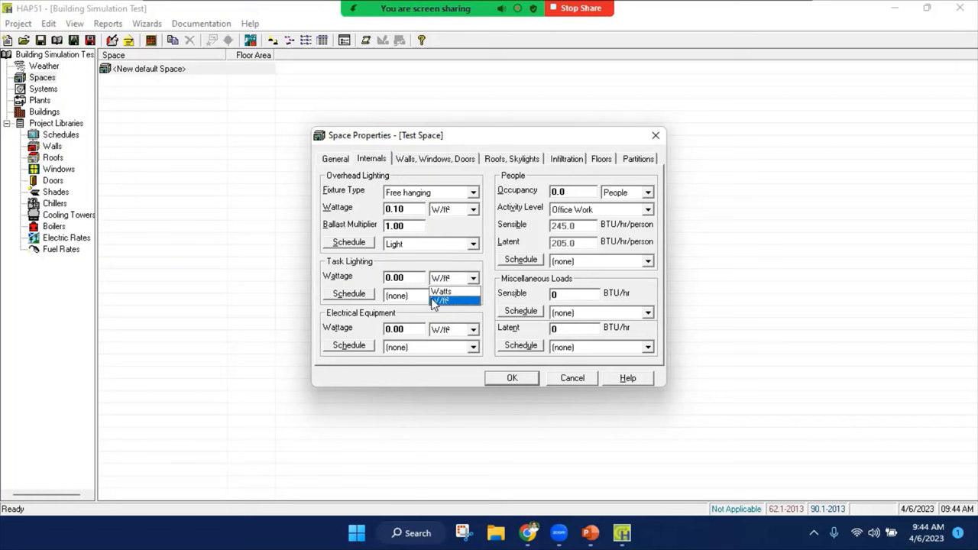
left_click(411, 281)
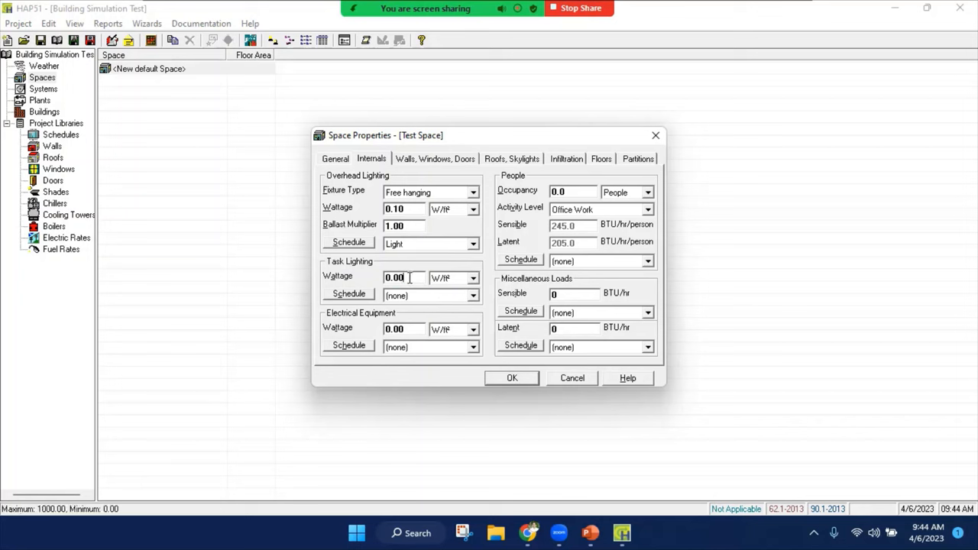
key("BackSpace")
type("8")
left_click(473, 296)
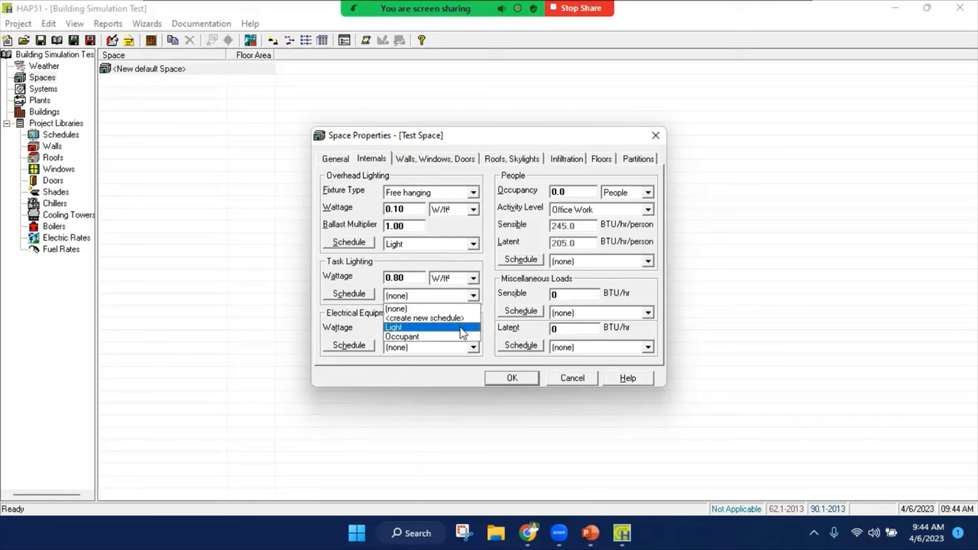
left_click(461, 329)
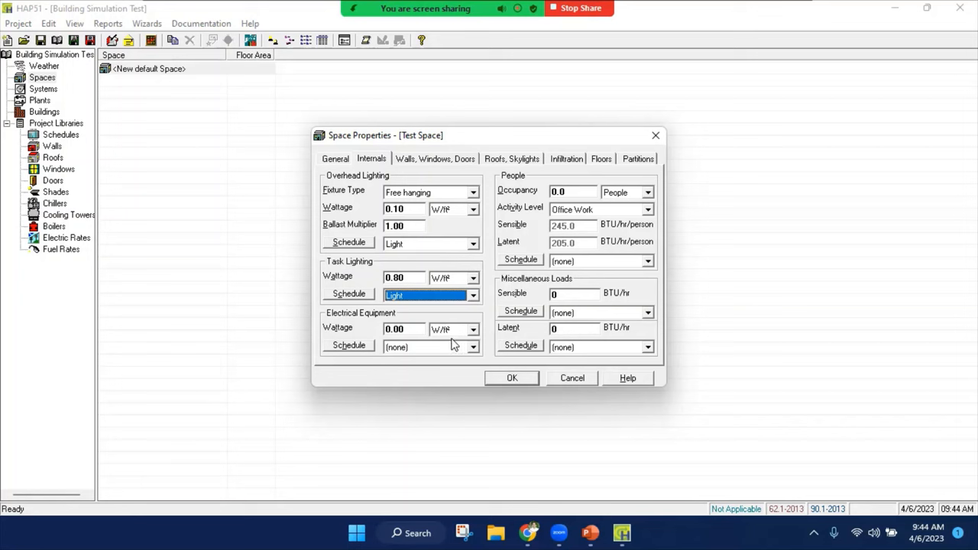
Set electrical equipment to 0.20 W/ft² on the Occupant schedule
double_click(412, 330)
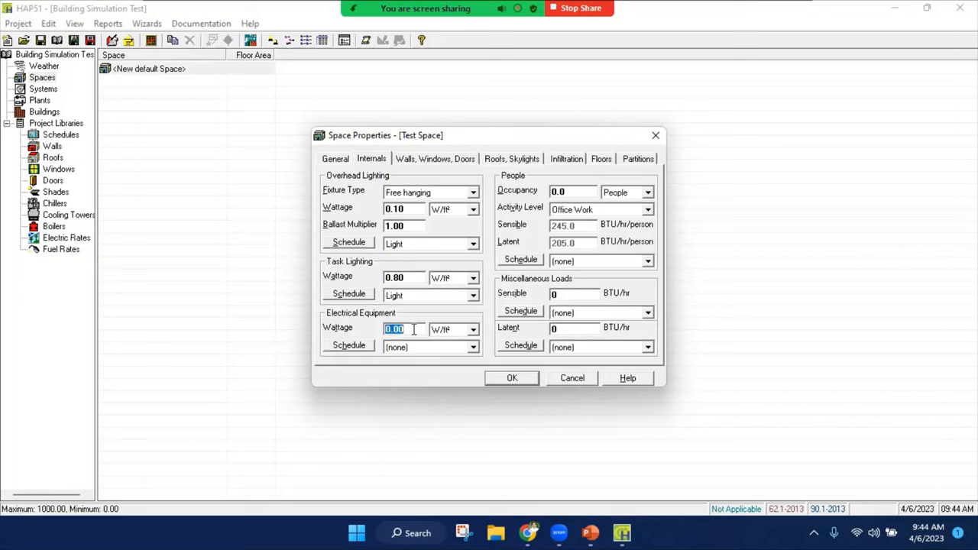
type("0.2")
left_click(474, 349)
left_click(449, 385)
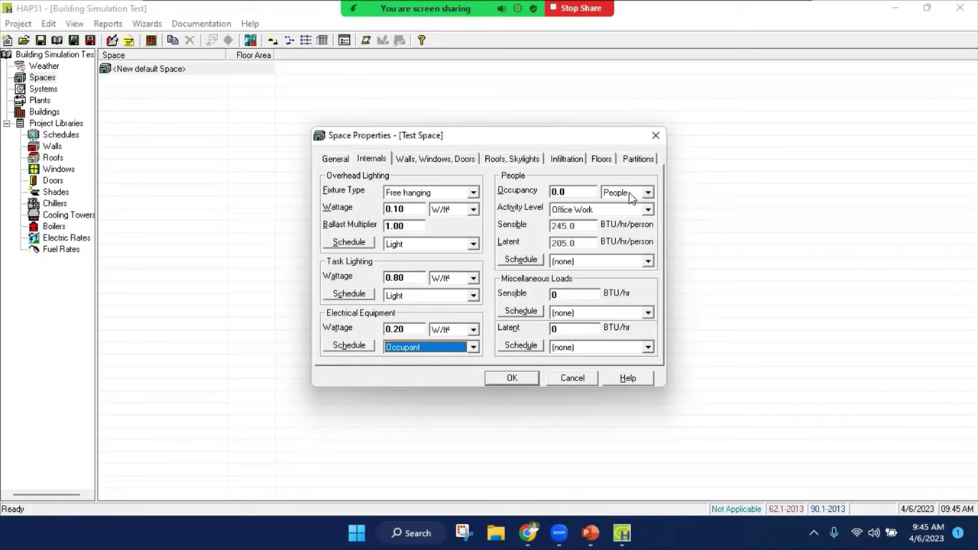
Set 75 people at Office Work activity level on the Occupant schedule
left_click(648, 193)
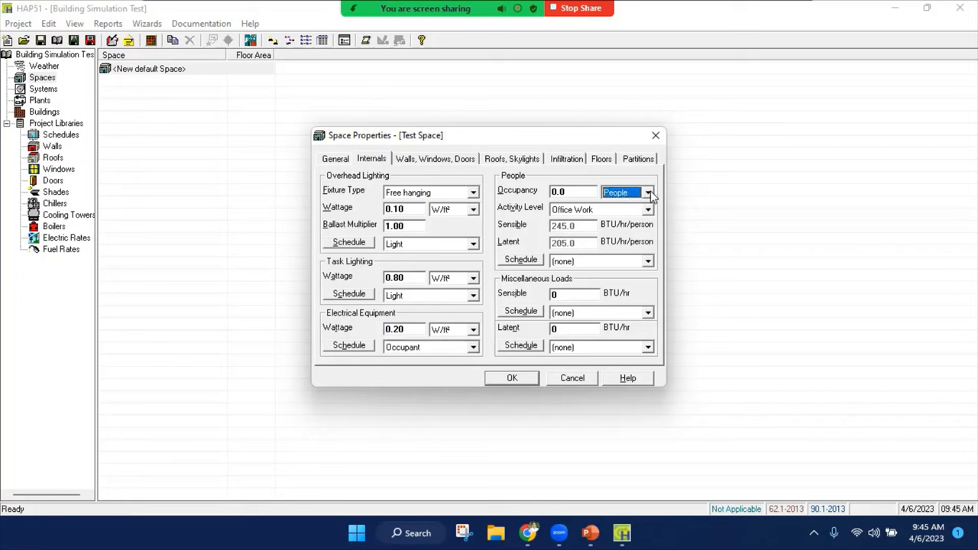
left_click(648, 209)
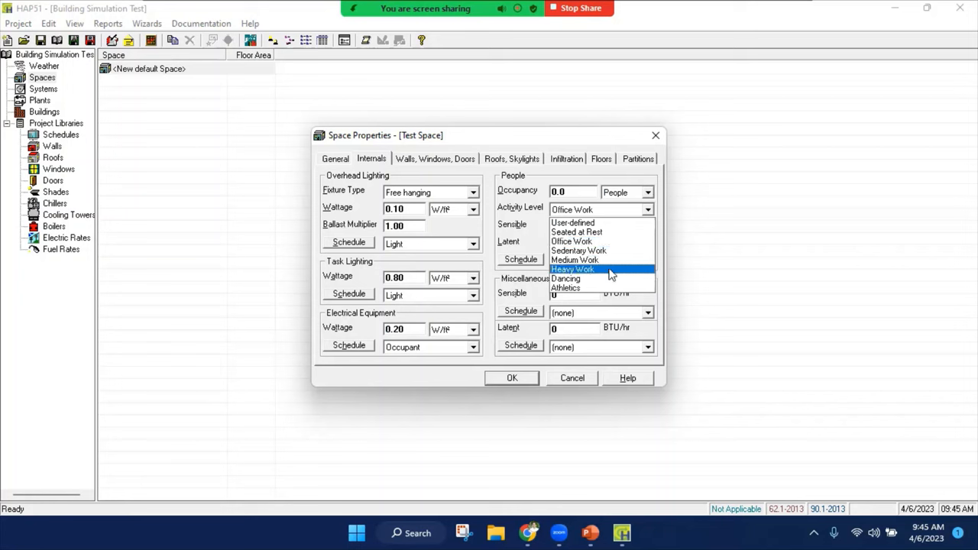
left_click(575, 241)
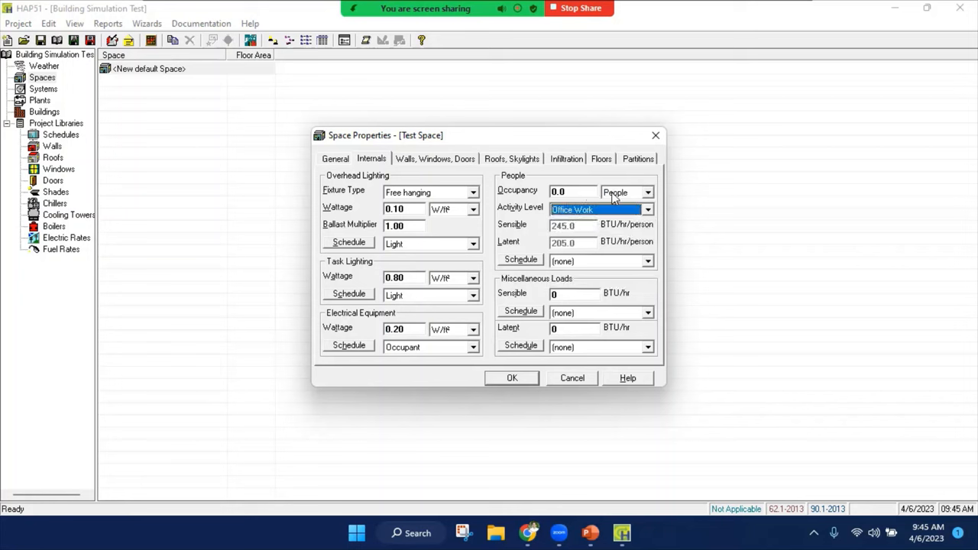
double_click(569, 191)
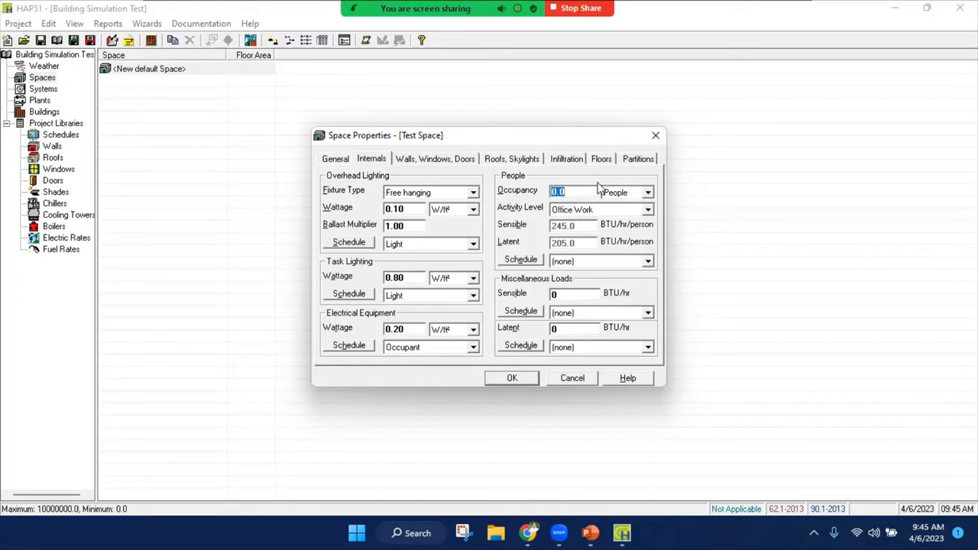
type("75")
left_click(648, 261)
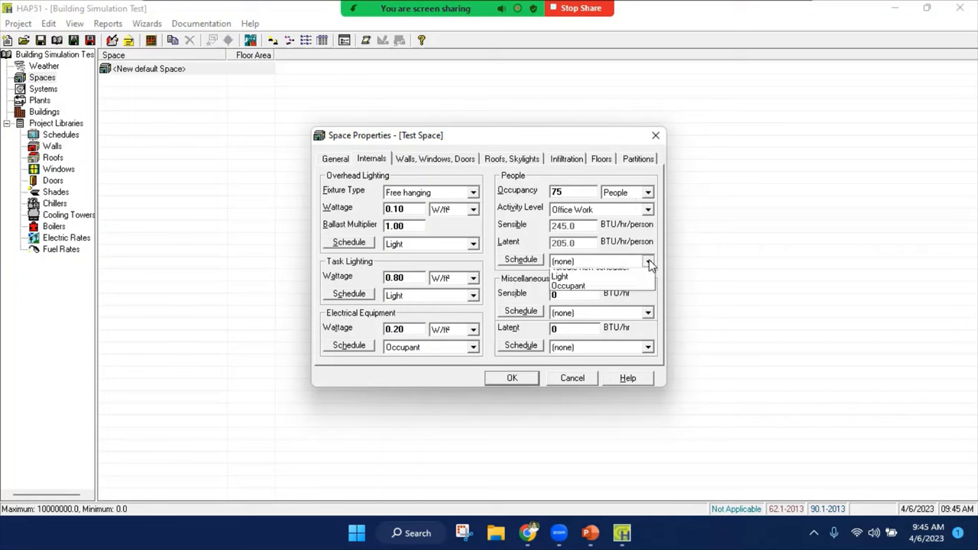
left_click(595, 305)
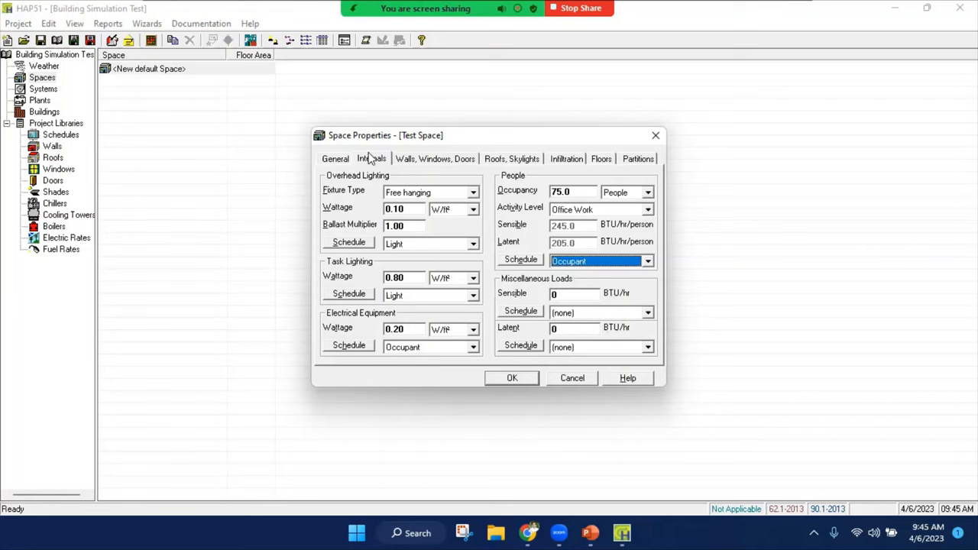
Give the first exposure a north-facing 1500 ft² wall with six windows and one 4X8 Door
left_click(428, 158)
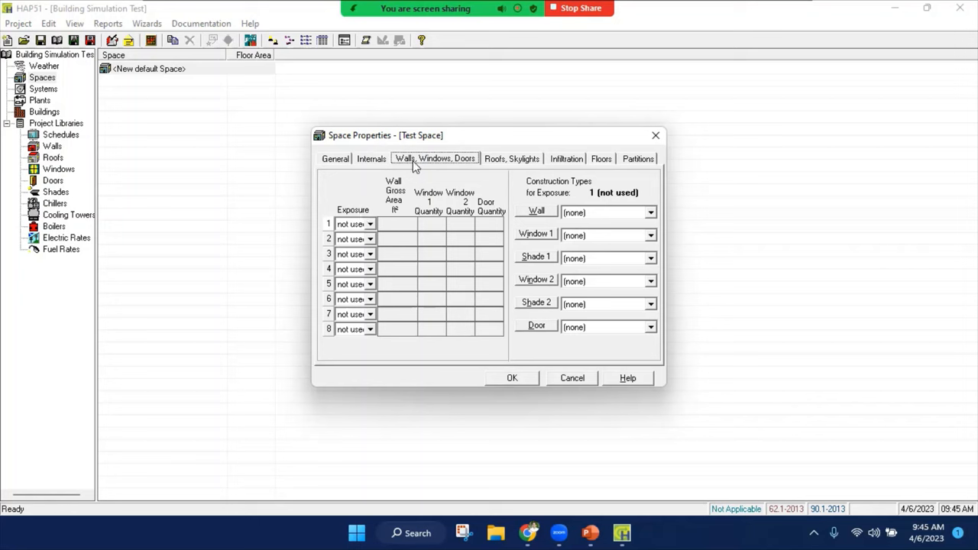
left_click(370, 223)
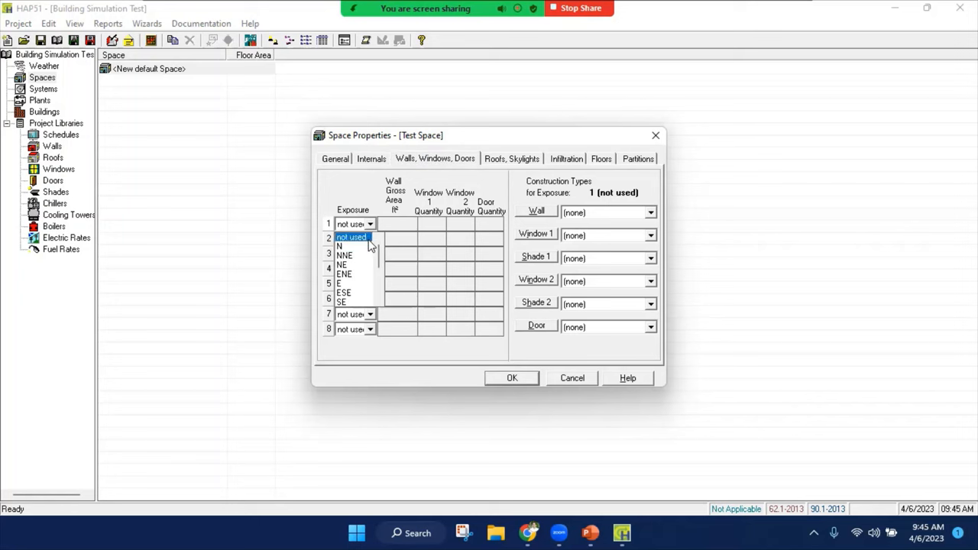
left_click(351, 248)
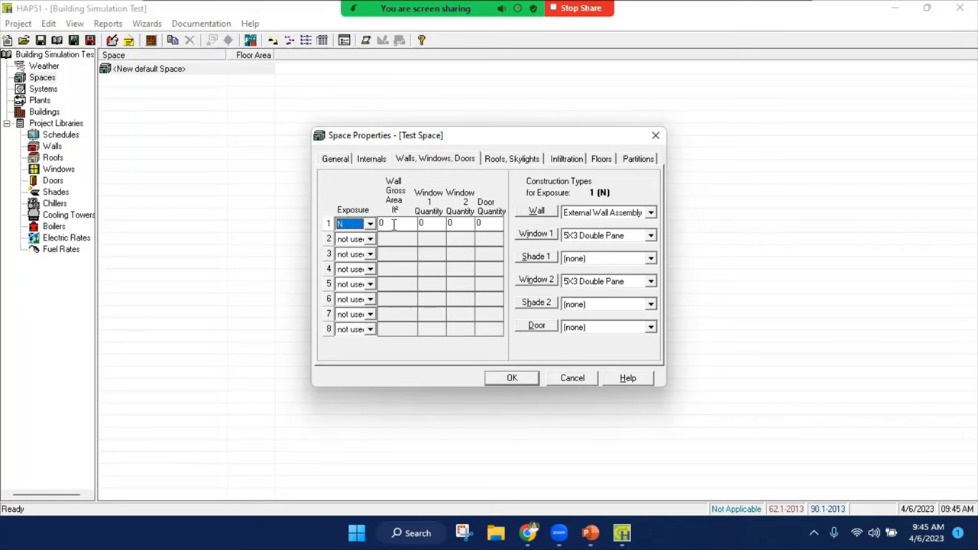
left_click(395, 224)
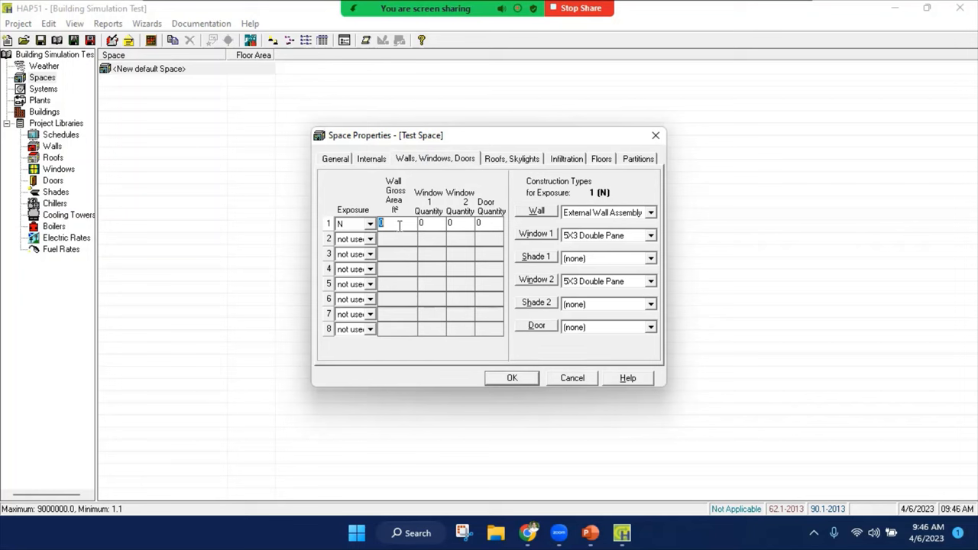
type("15")
type("00")
left_click(421, 222)
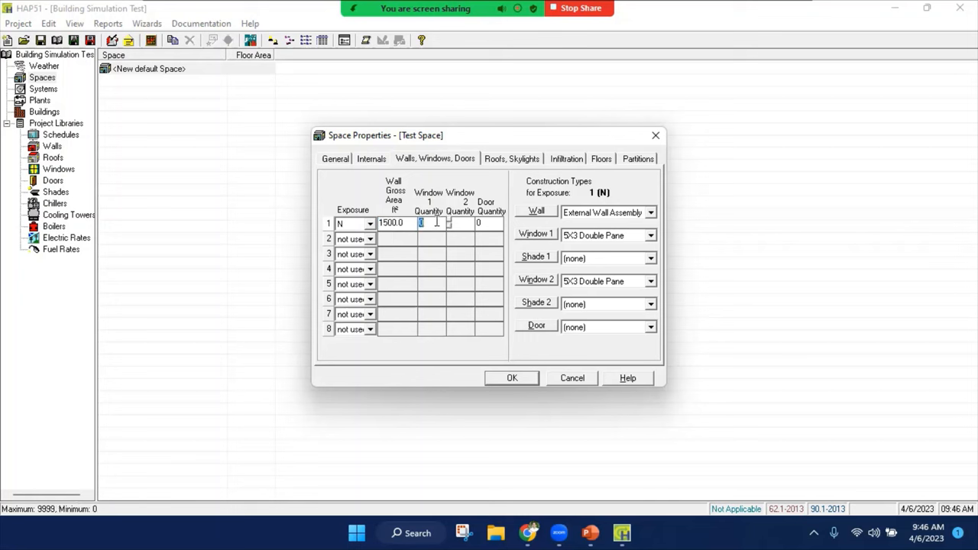
type("6")
key("Tab")
key("Tab")
key("Tab")
type("1")
left_click(634, 327)
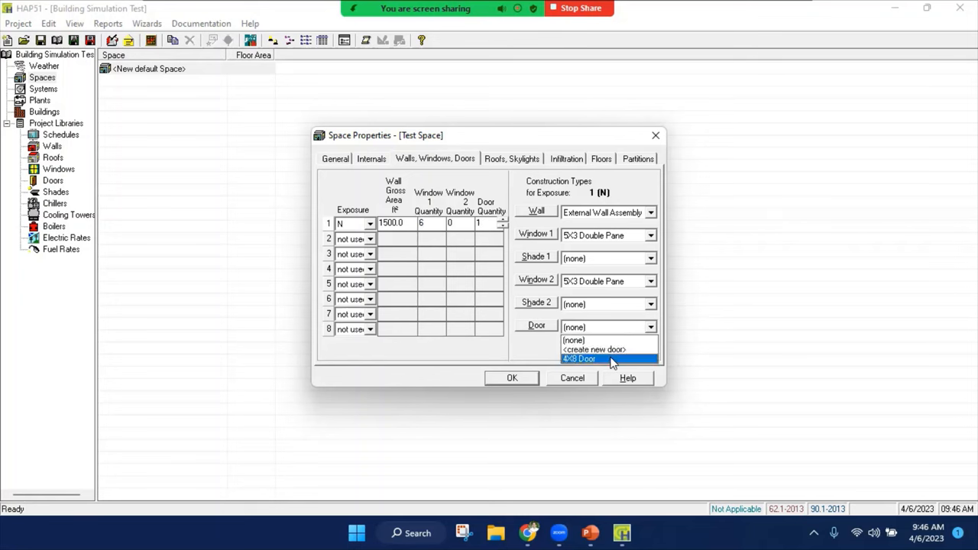
left_click(596, 359)
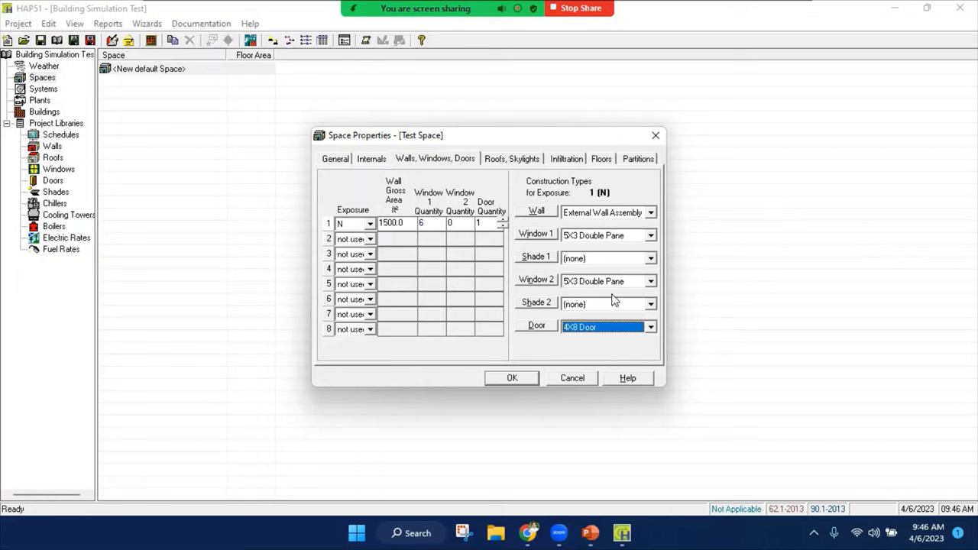
Make exposure 2 face S with 1500 ft² gross wall area, 4 windows and 1 door
left_click(370, 240)
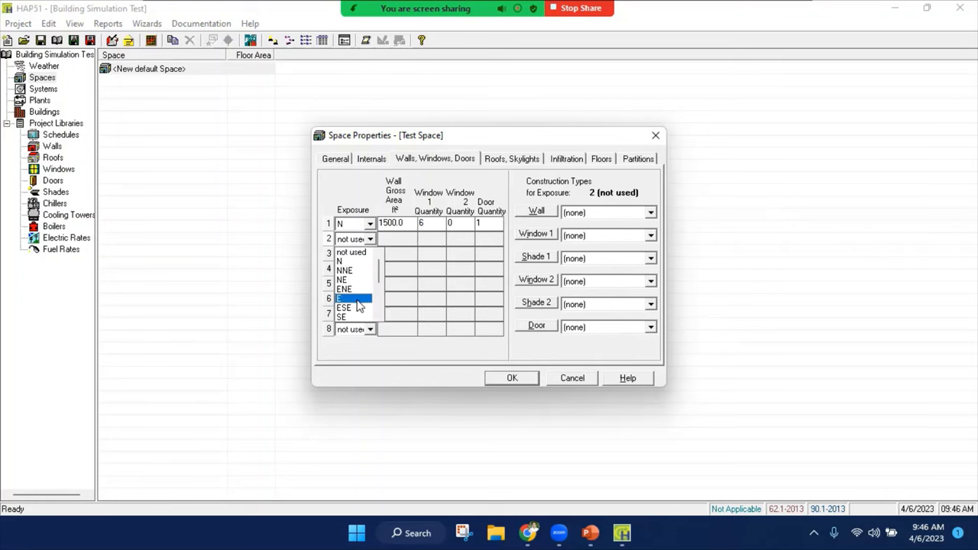
scroll(353, 306, "down", 3)
key("Escape")
left_click(353, 284)
left_click(393, 239)
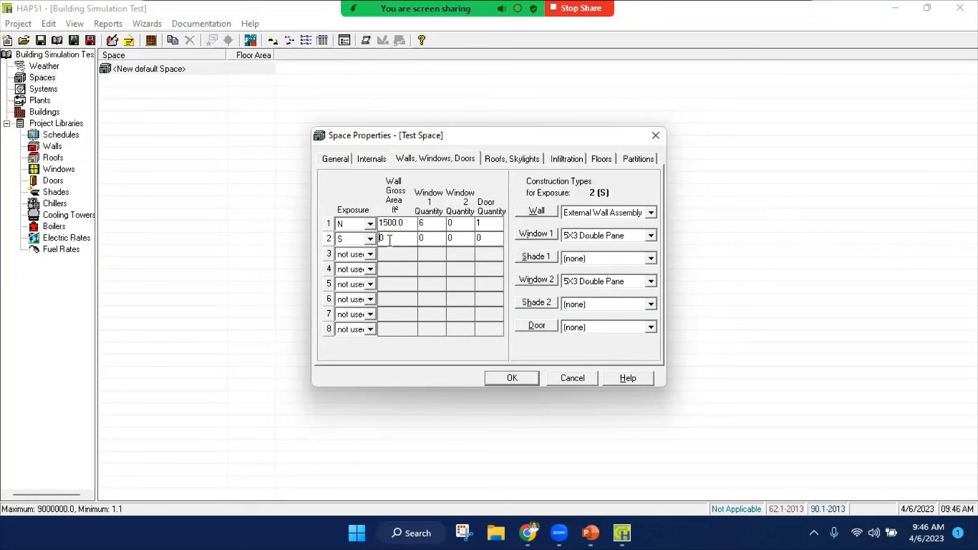
type("1500")
left_click(422, 238)
type("4")
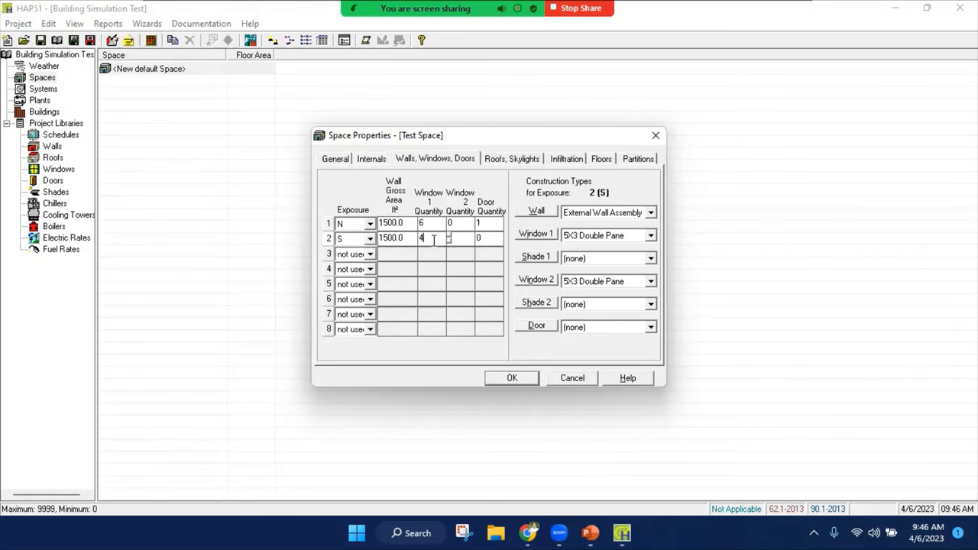
left_click(482, 238)
type("1")
Make exposure 3 face E with 750 ft² gross wall area and 3 windows
left_click(370, 253)
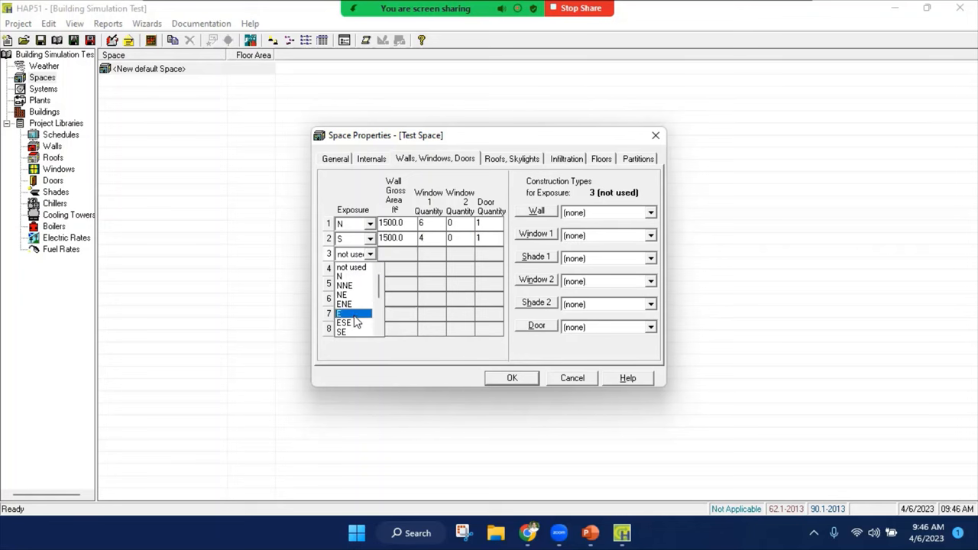
left_click(343, 313)
left_click(393, 254)
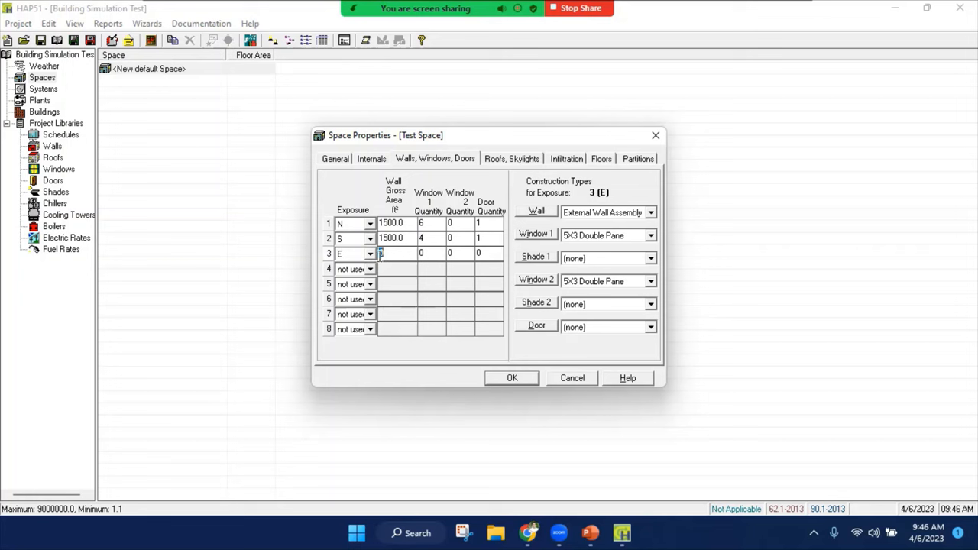
type("750")
left_click(420, 253)
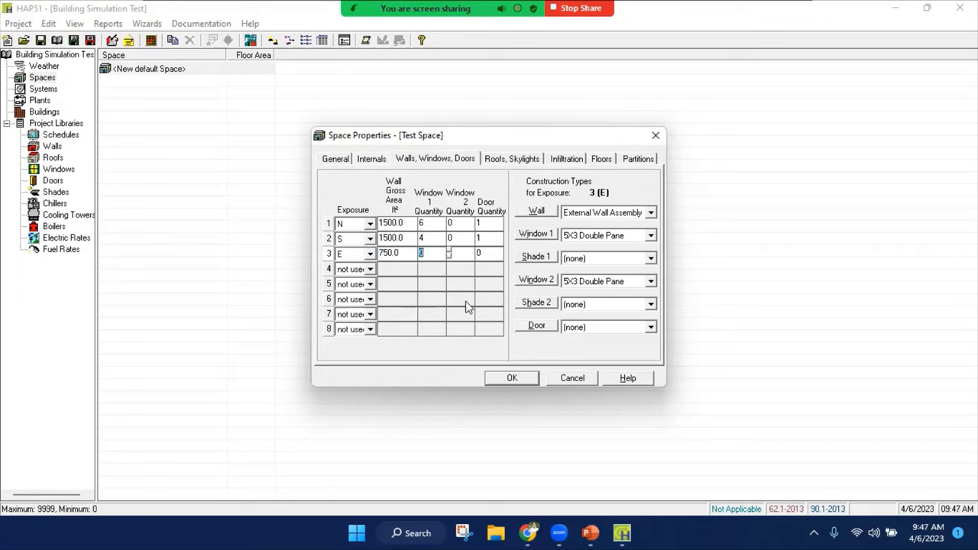
type("2")
double_click(421, 253)
type("3")
Add exposure 4 facing W with 750 ft² gross wall area, 3 windows and no doors
left_click(484, 252)
left_click(370, 269)
scroll(359, 313, "down", 3)
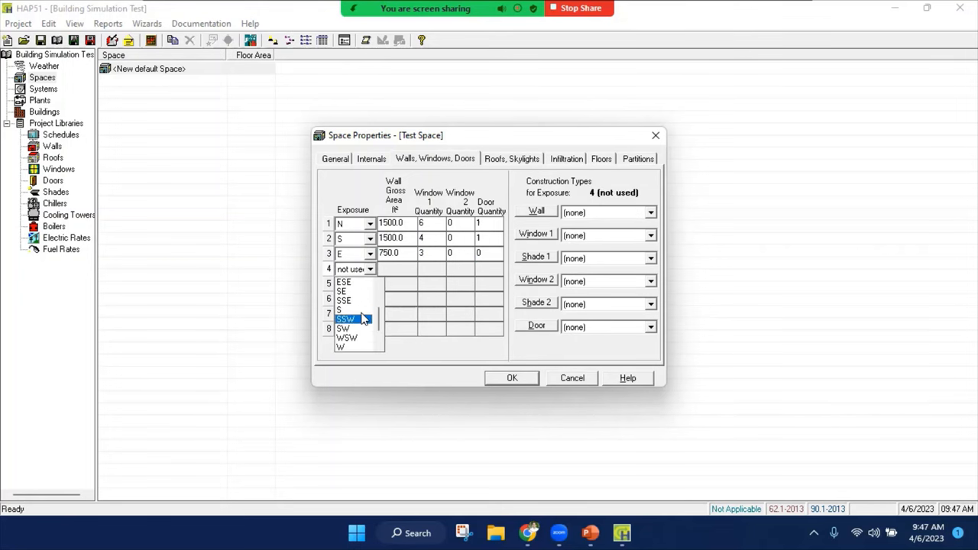
key("Down")
key("Down")
key("Down")
key("Return")
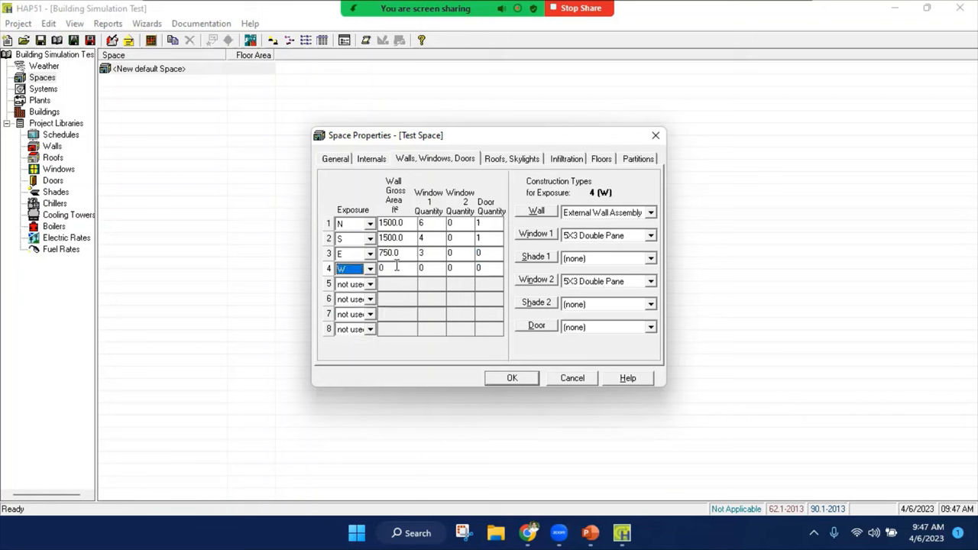
left_click(396, 268)
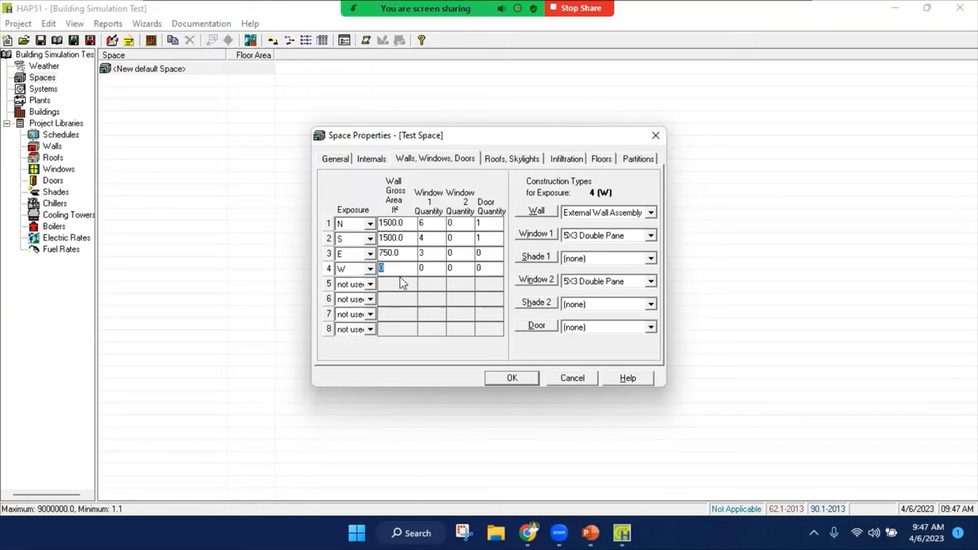
type("75")
left_click(425, 268)
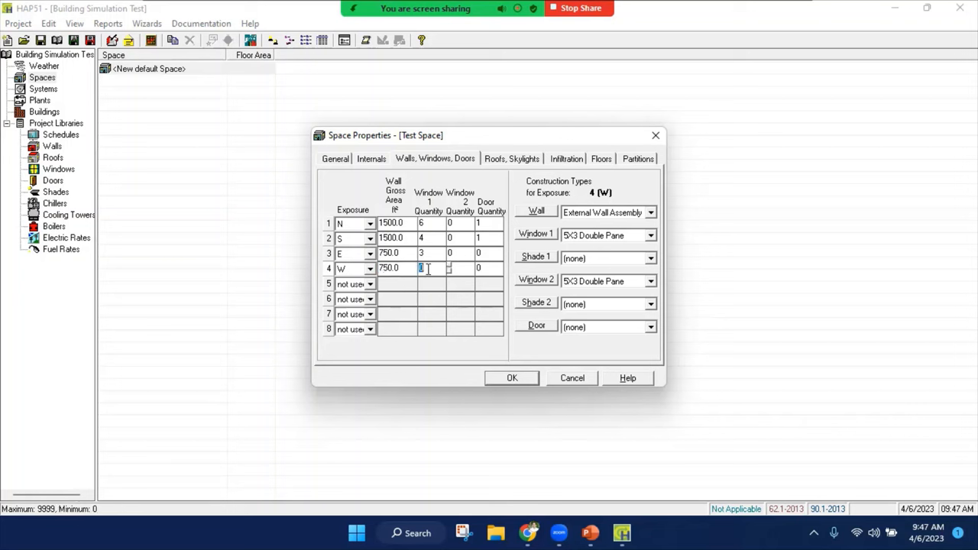
type("3")
left_click(481, 267)
Assign the 4X8 Door construction to the west, east and south walls and review all four exposures
left_click(606, 327)
left_click(596, 353)
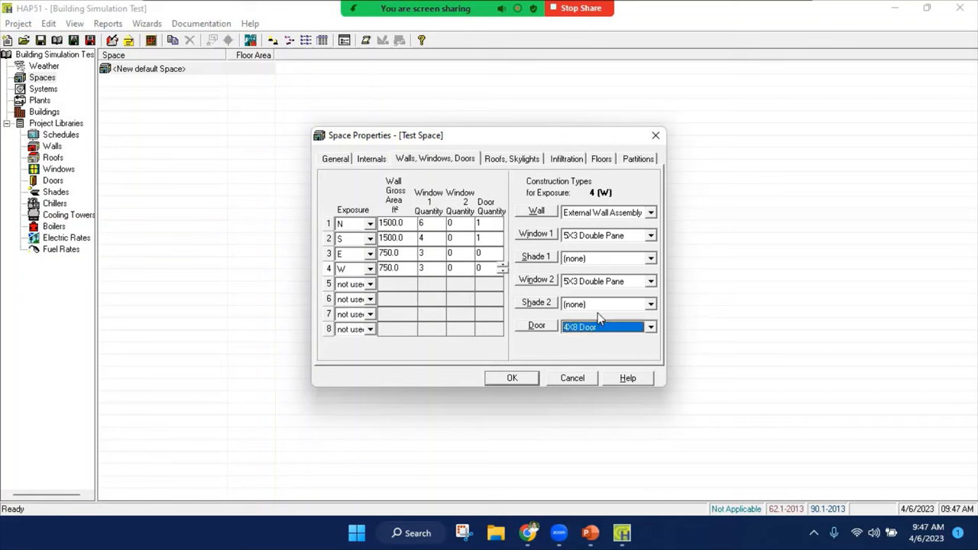
left_click(389, 253)
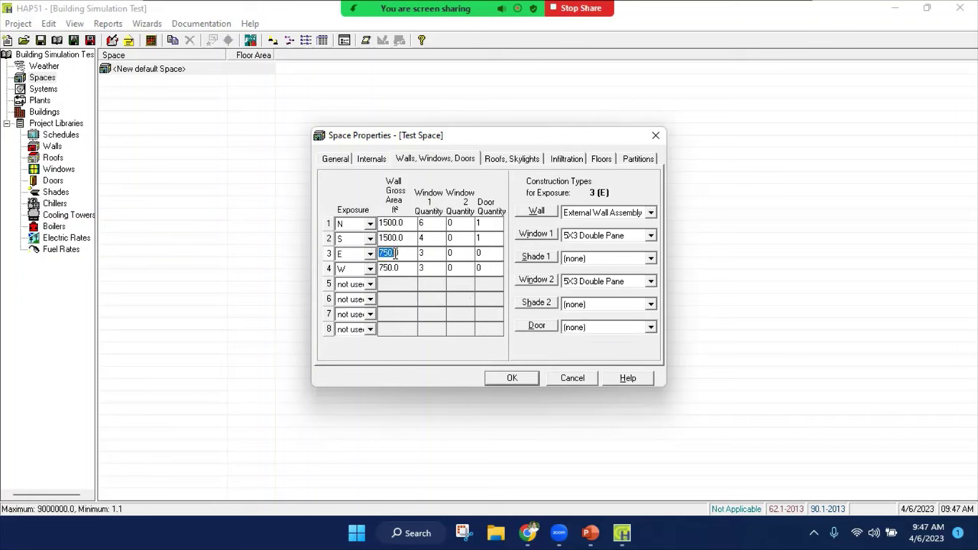
left_click(606, 327)
left_click(592, 360)
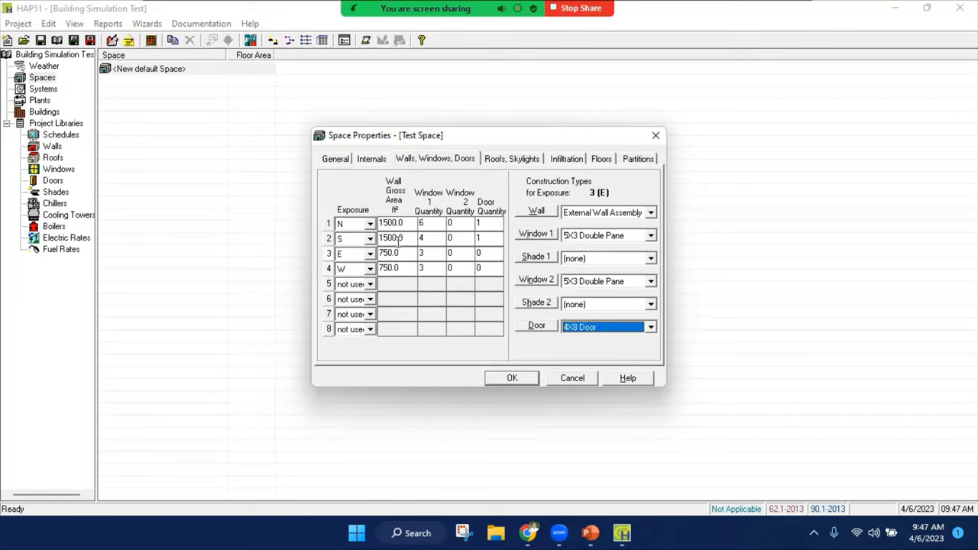
left_click(390, 238)
left_click(578, 330)
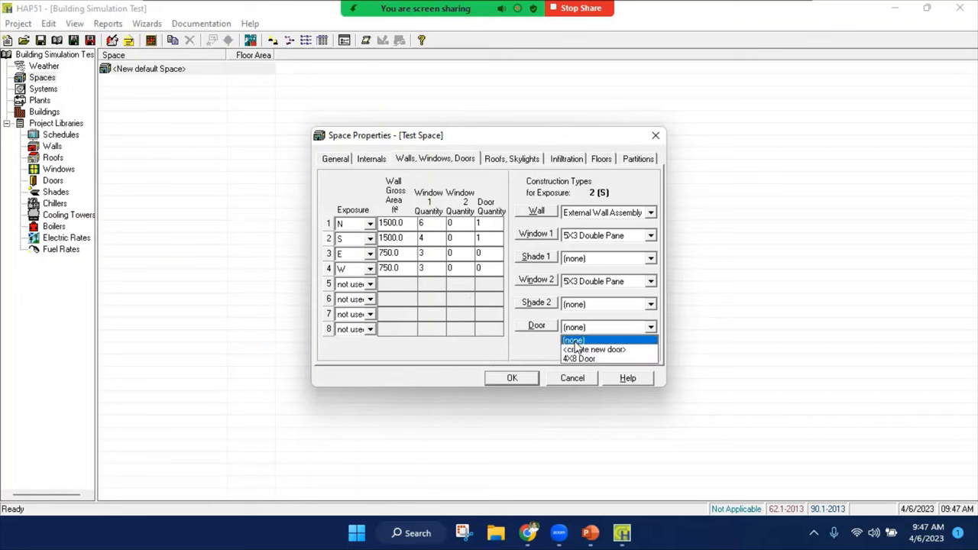
left_click(588, 360)
left_click(390, 222)
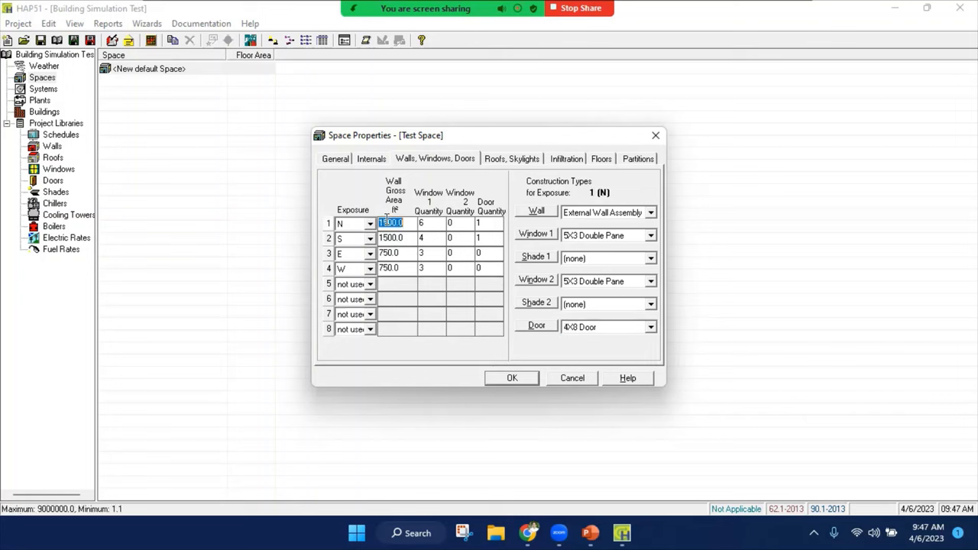
left_click(401, 239)
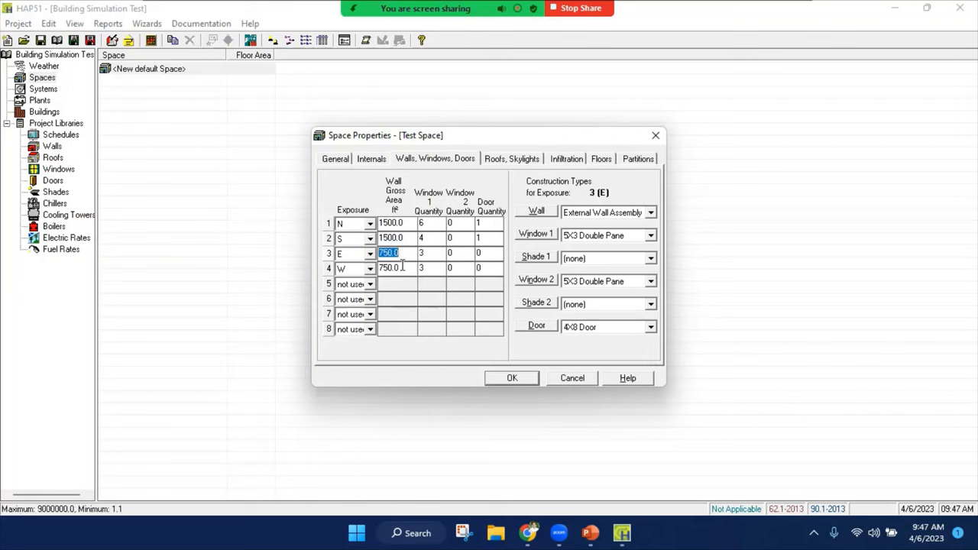
left_click(402, 267)
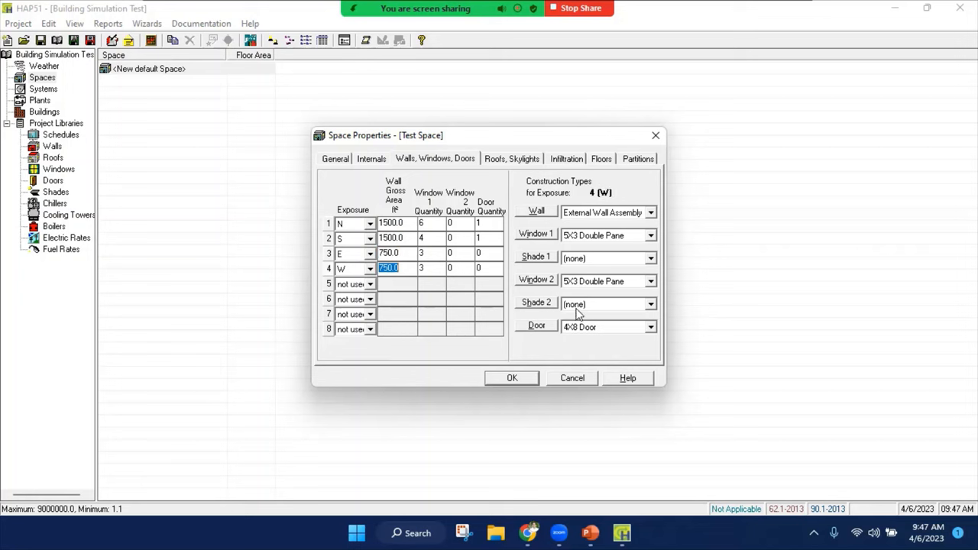
Set roof 1 to exposure H on the Roofs, Skylights data, keeping the Default Roof Assembly
left_click(506, 160)
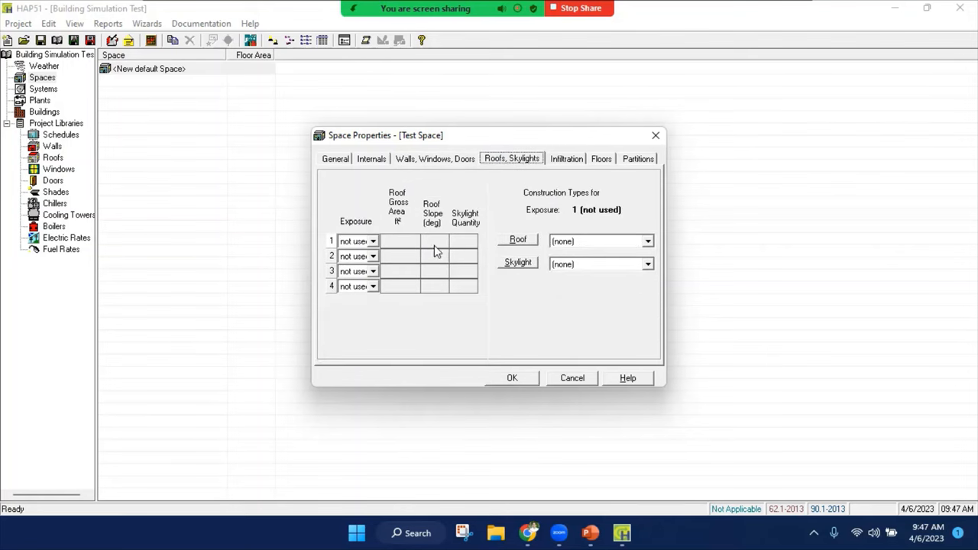
left_click(374, 241)
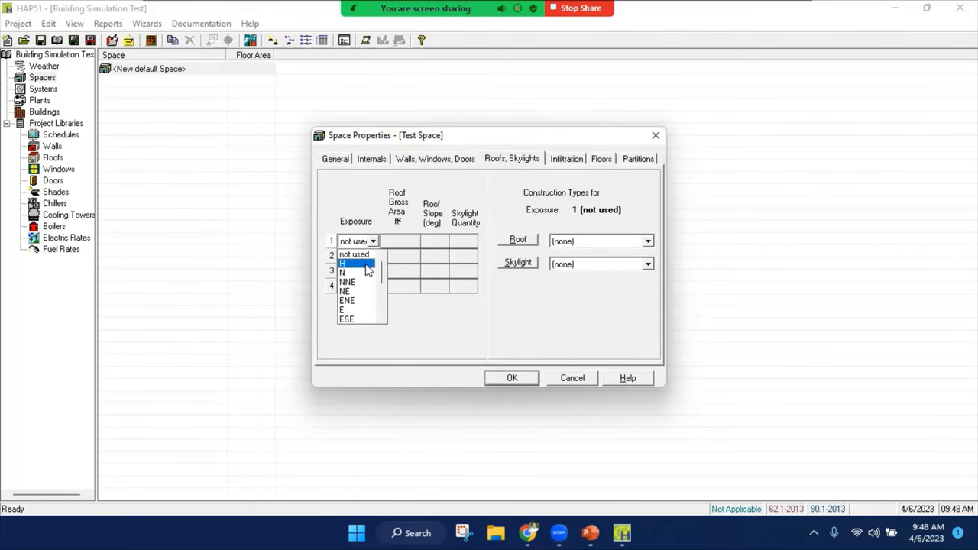
left_click(356, 263)
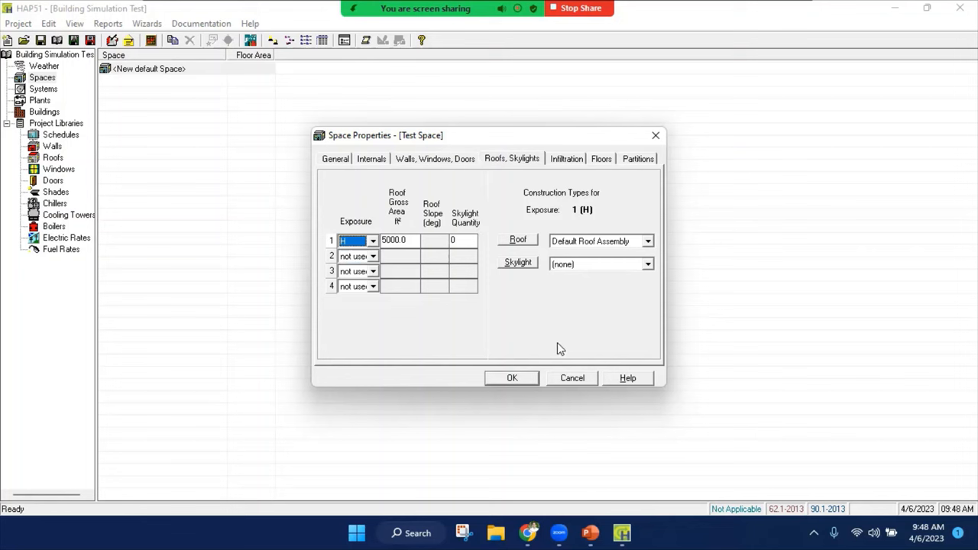
left_click(566, 158)
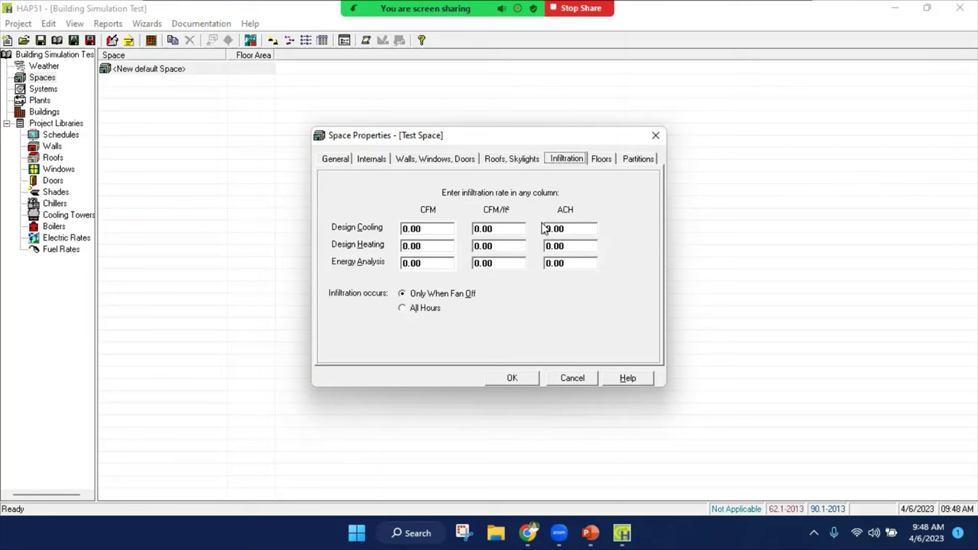
Enter 0.2 ACH for design cooling infiltration and make it occur at All Hours
double_click(576, 228)
left_click(576, 228)
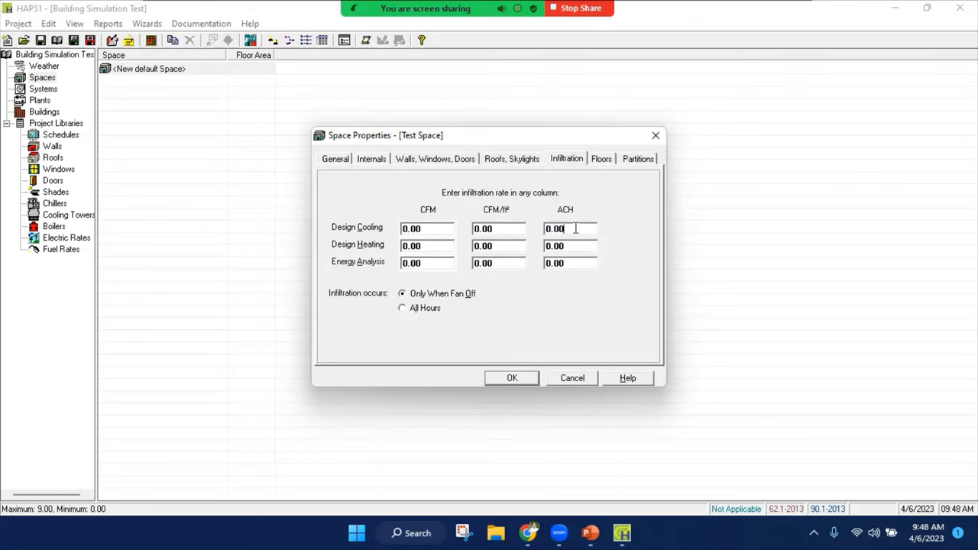
key("BackSpace")
key("BackSpace")
type("2")
left_click(401, 308)
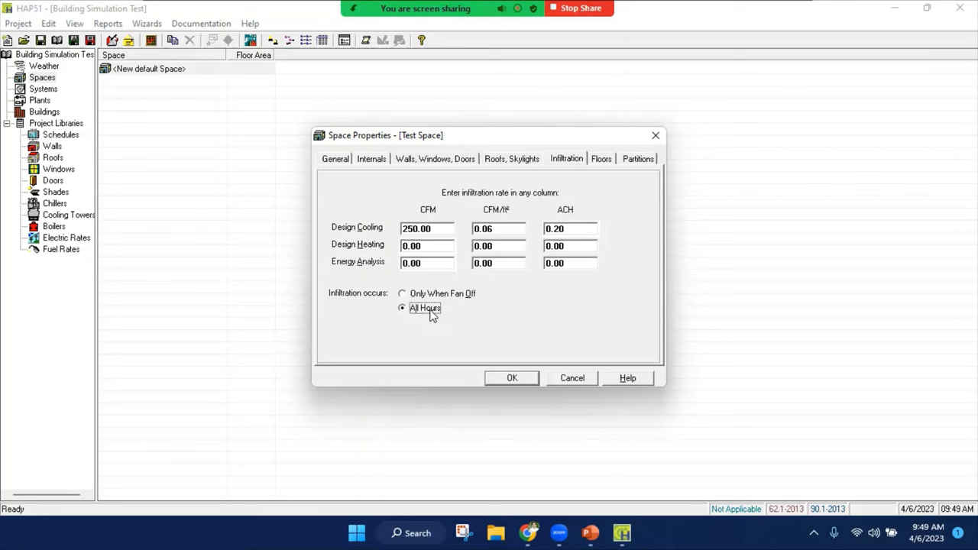
left_click(602, 159)
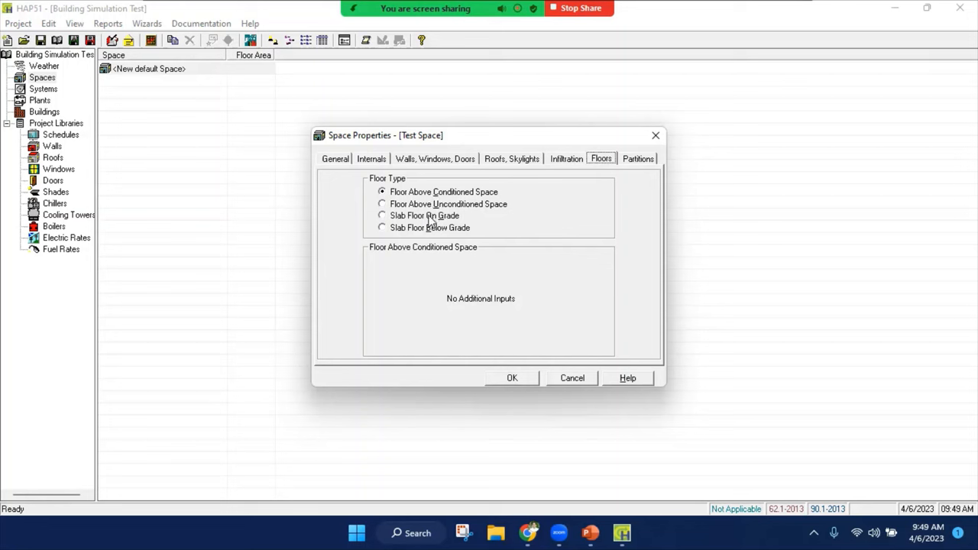
Choose Slab Floor On Grade and enter a 300 ft exposed perimeter
left_click(430, 217)
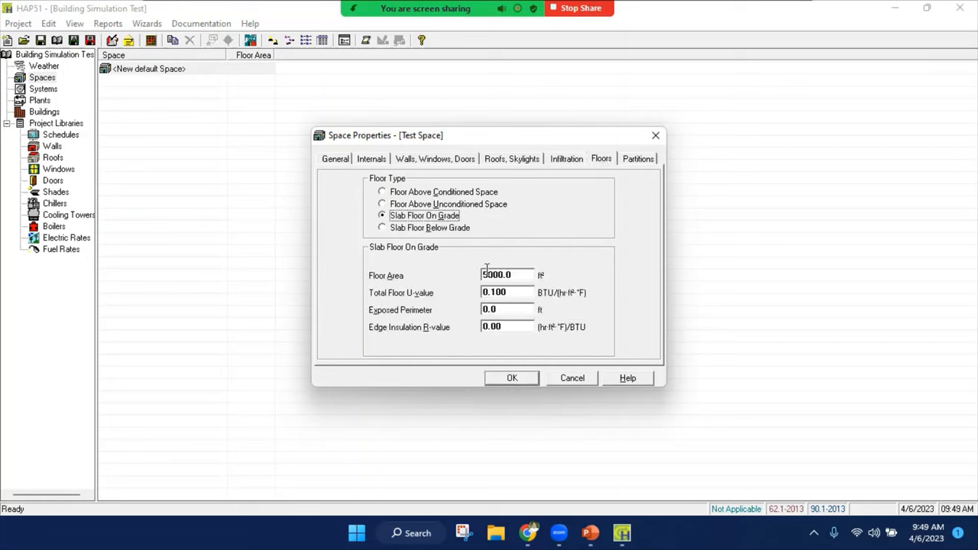
double_click(509, 310)
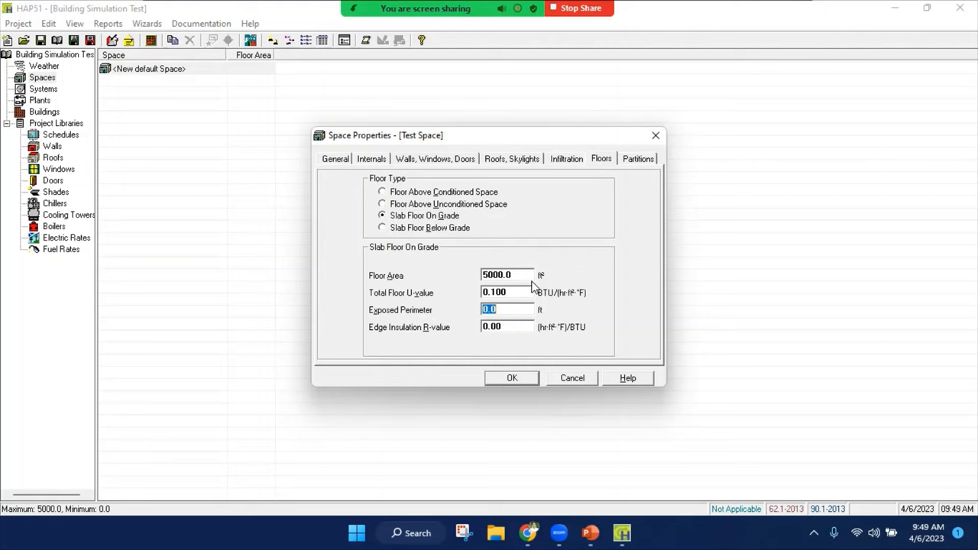
type("300")
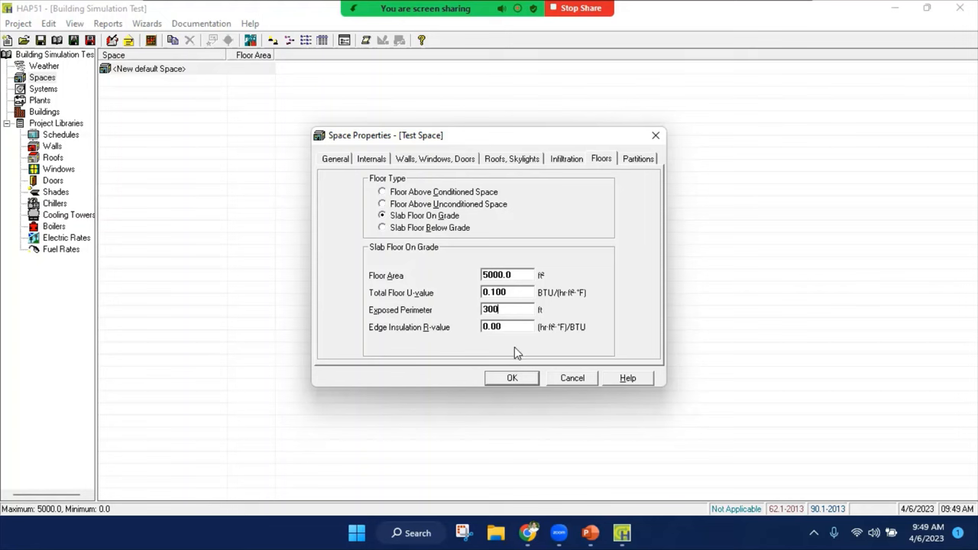
left_click(638, 159)
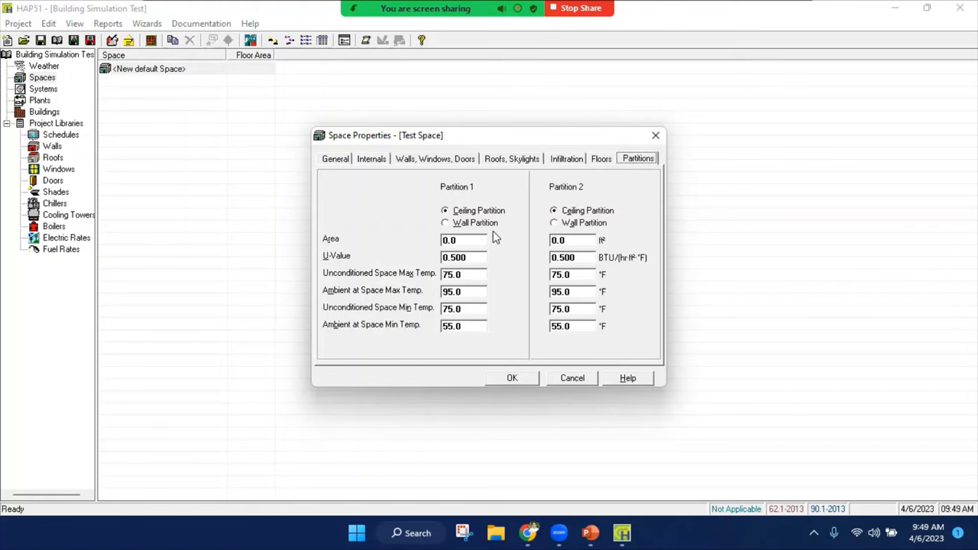
Confirm Test Space, save the project, and go to the Systems list
left_click(513, 378)
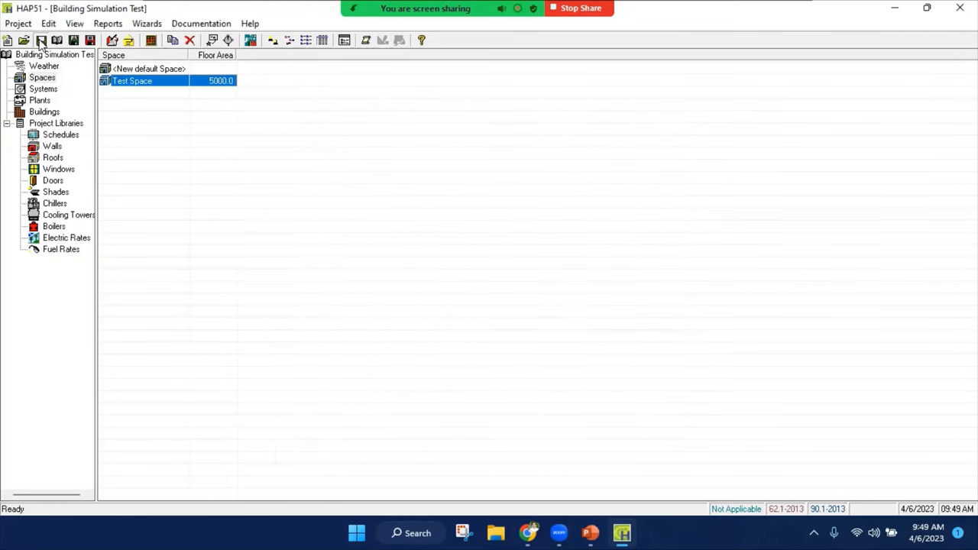
left_click(42, 41)
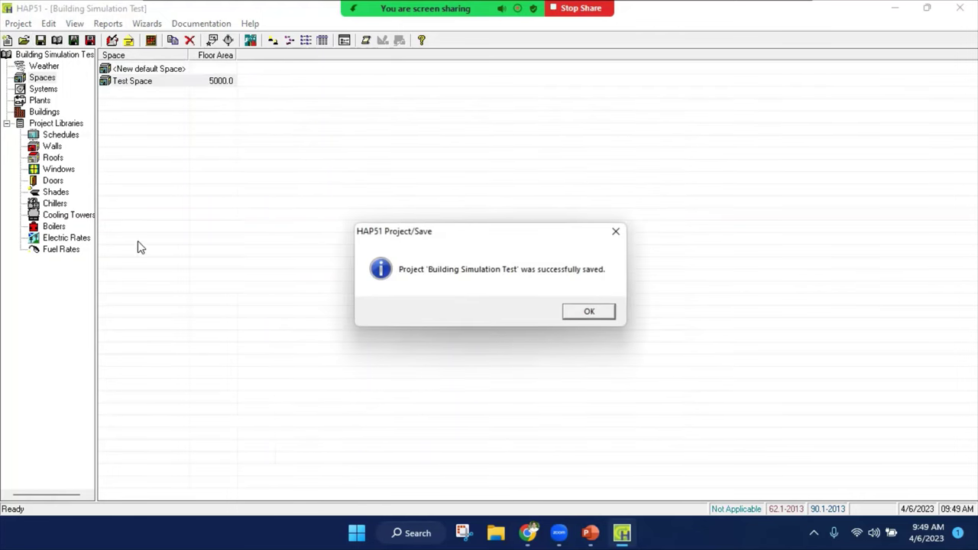
left_click(604, 313)
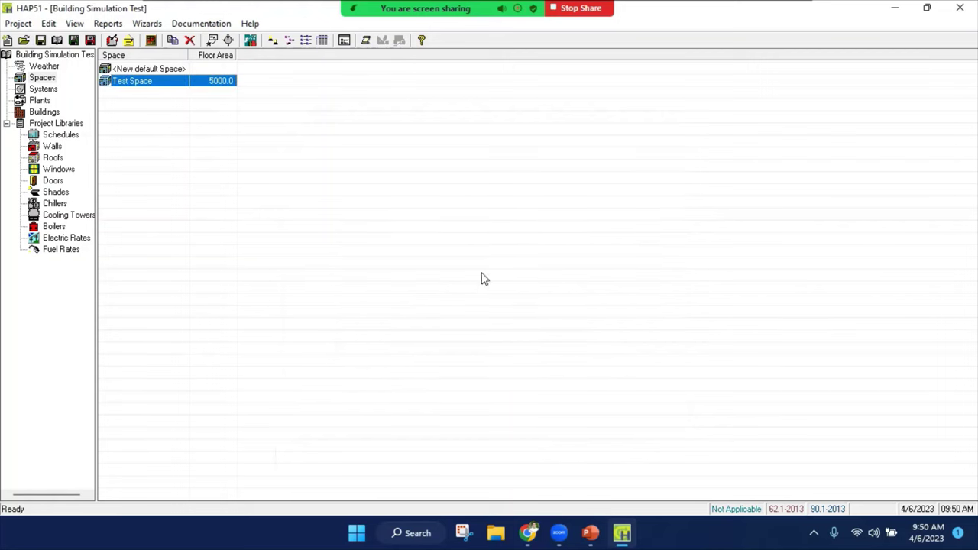
left_click(44, 88)
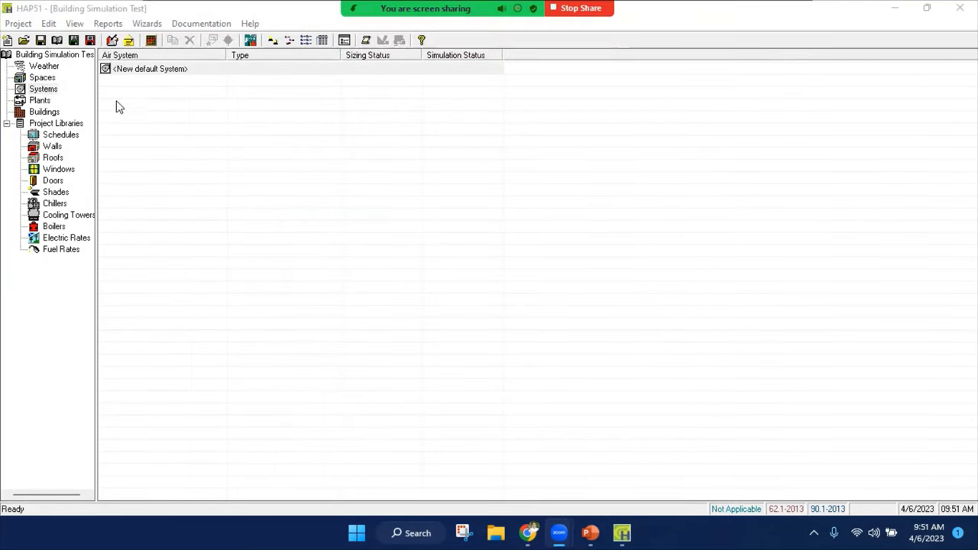
Create Test System 1 from the default system with Packaged Rooftop Units as equipment type
double_click(145, 68)
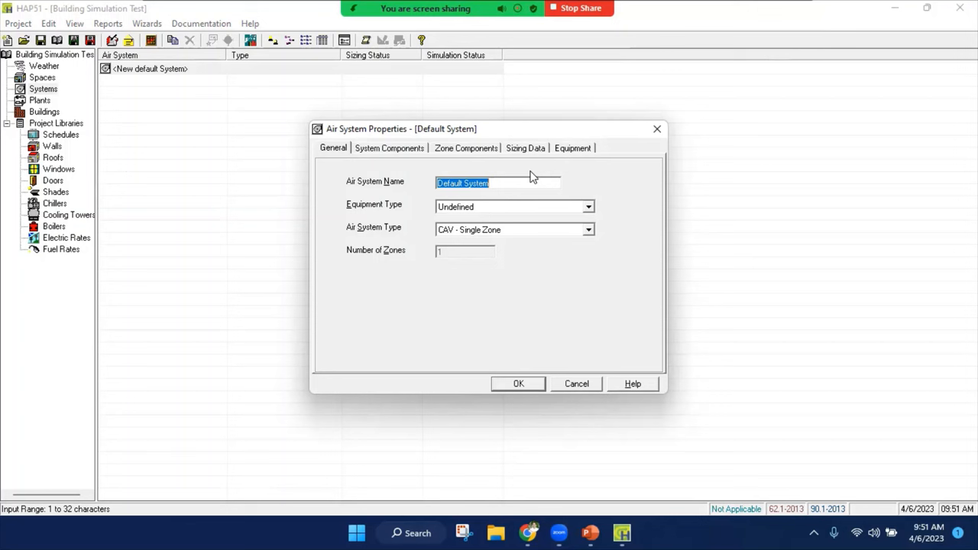
type("Test Syst")
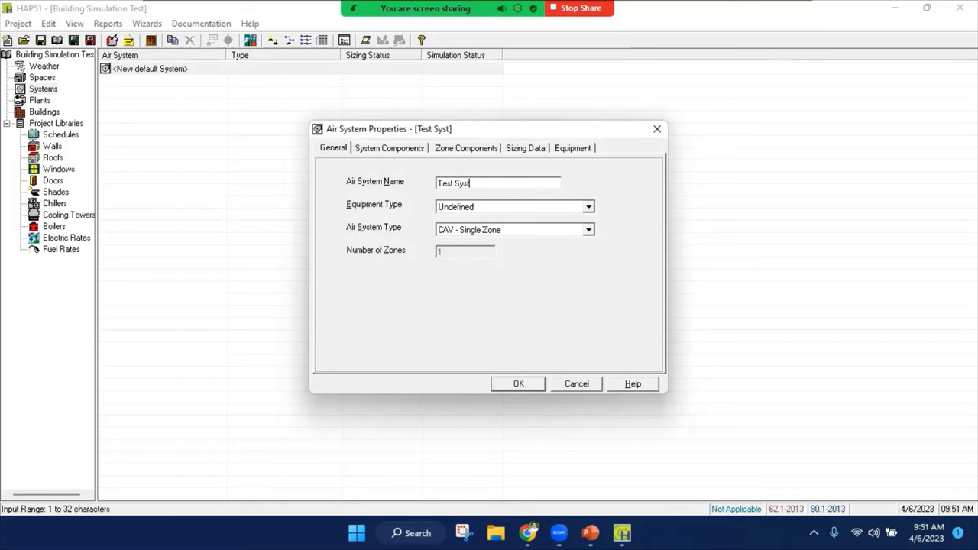
type("em 1")
left_click(545, 208)
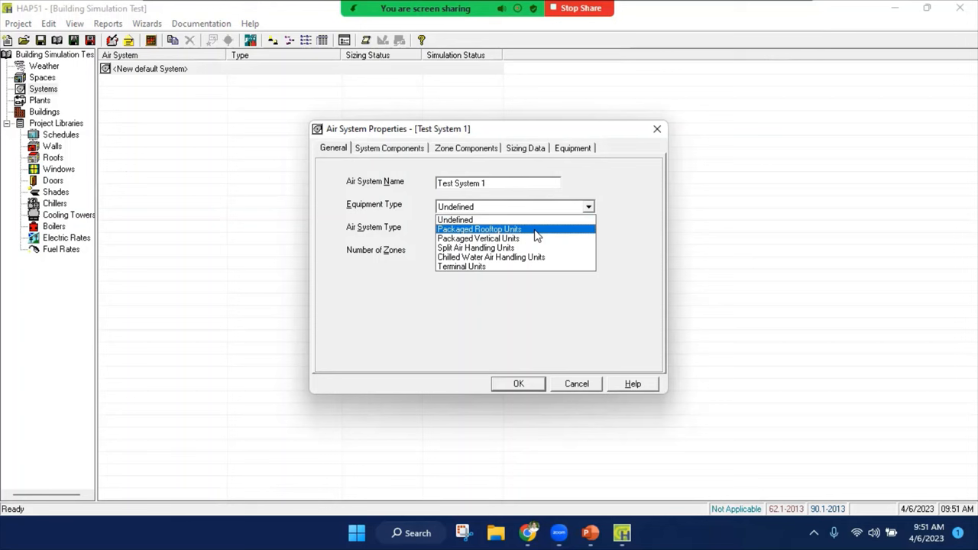
left_click(537, 230)
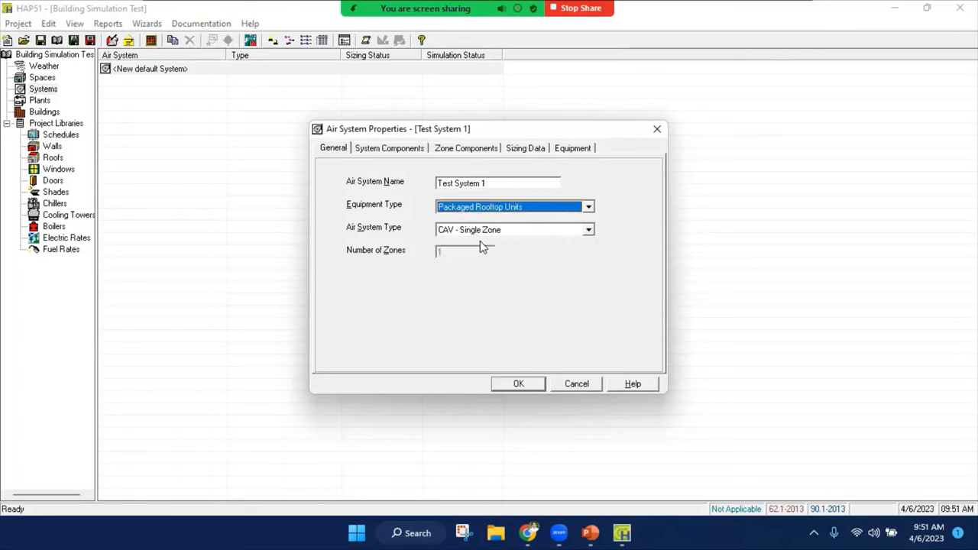
left_click(389, 148)
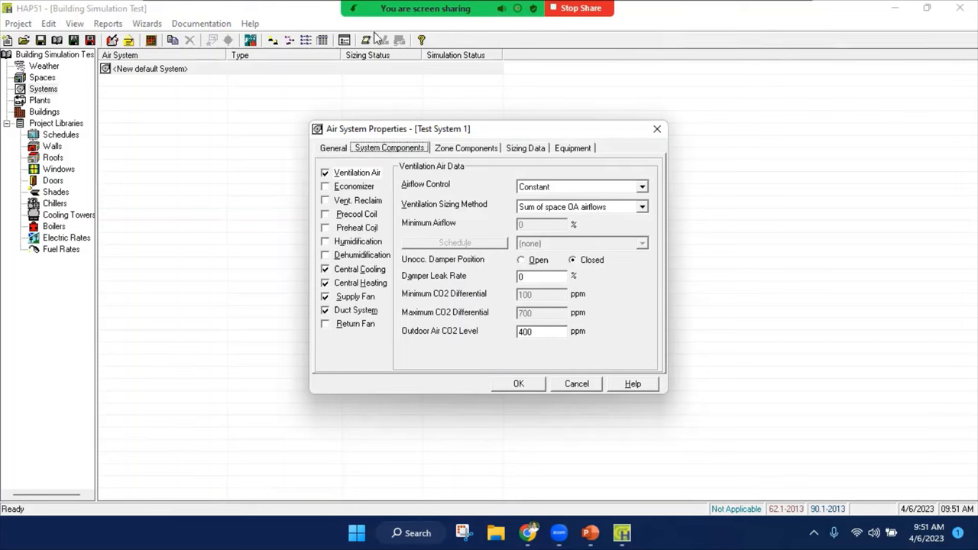
Keep ventilation airflow control Constant and leave the economizer off after toggling it
left_click(359, 174)
left_click(354, 187)
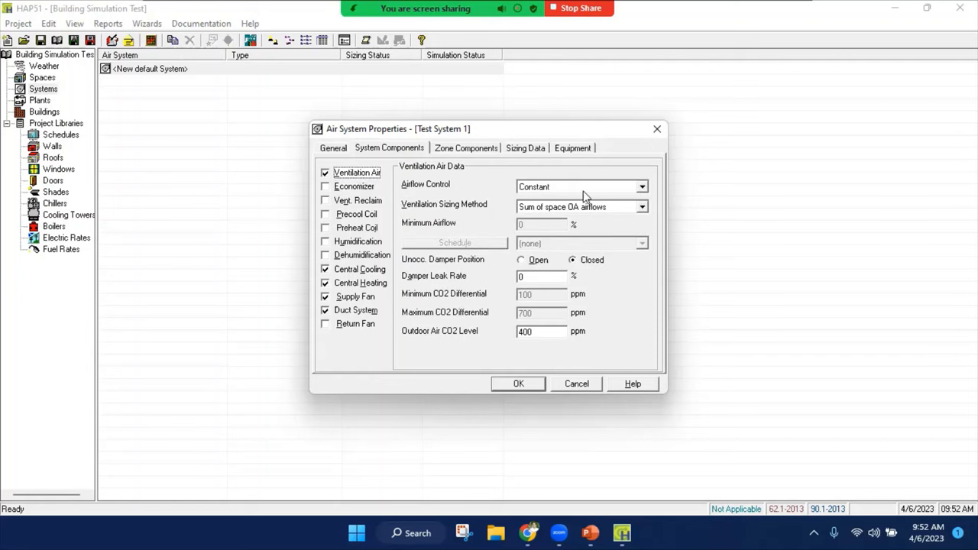
left_click(583, 185)
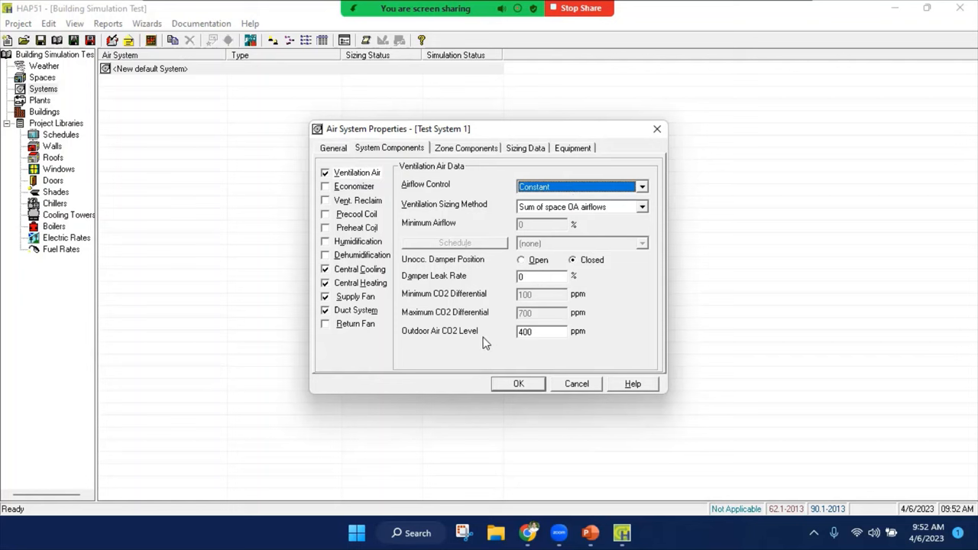
left_click(354, 187)
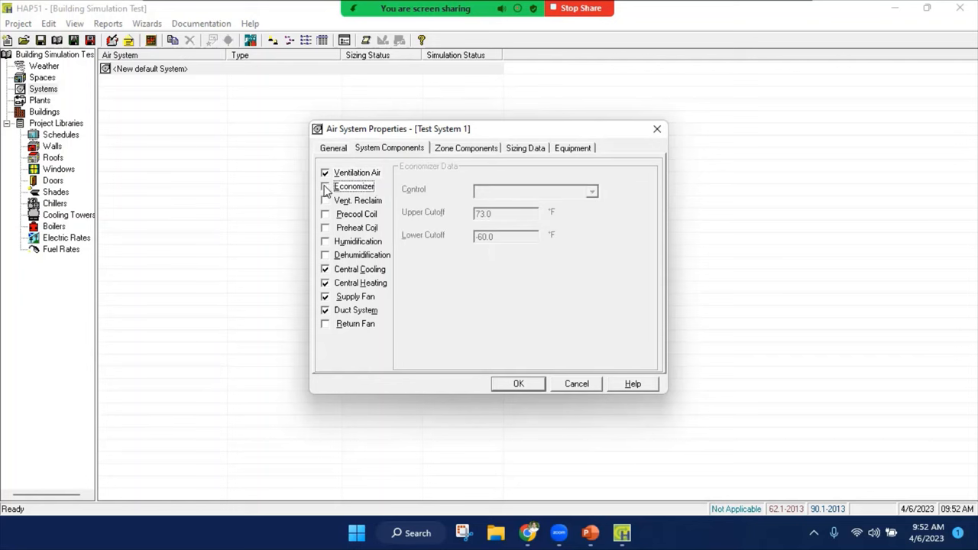
left_click(325, 187)
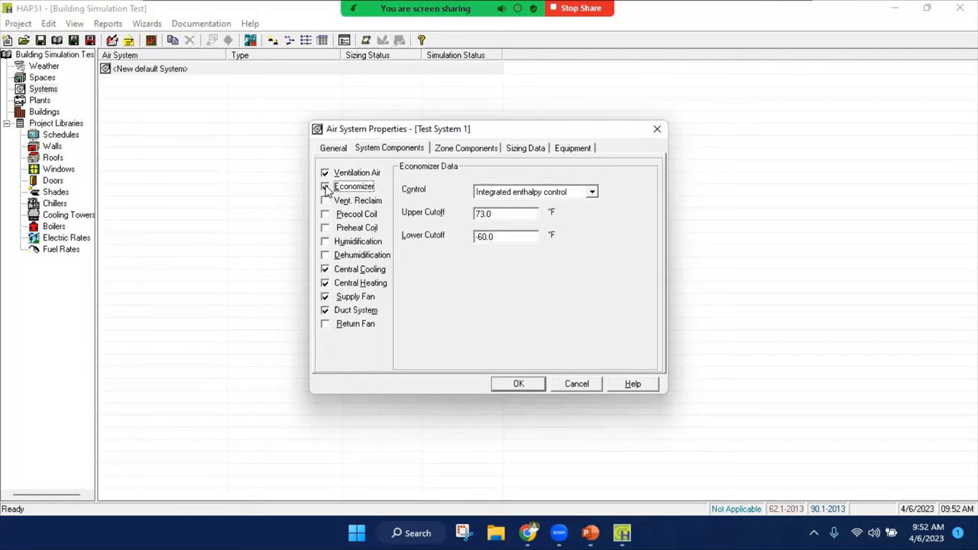
left_click(325, 187)
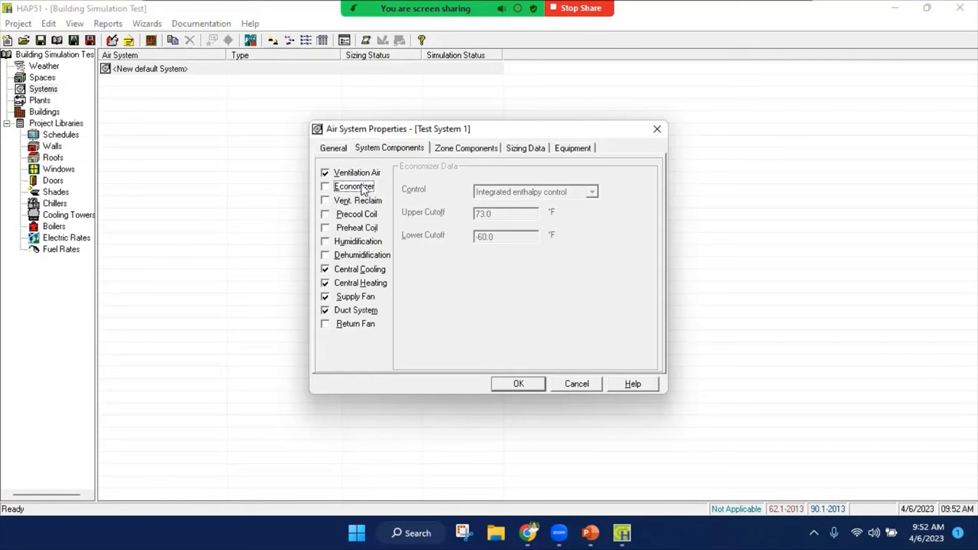
left_click(360, 283)
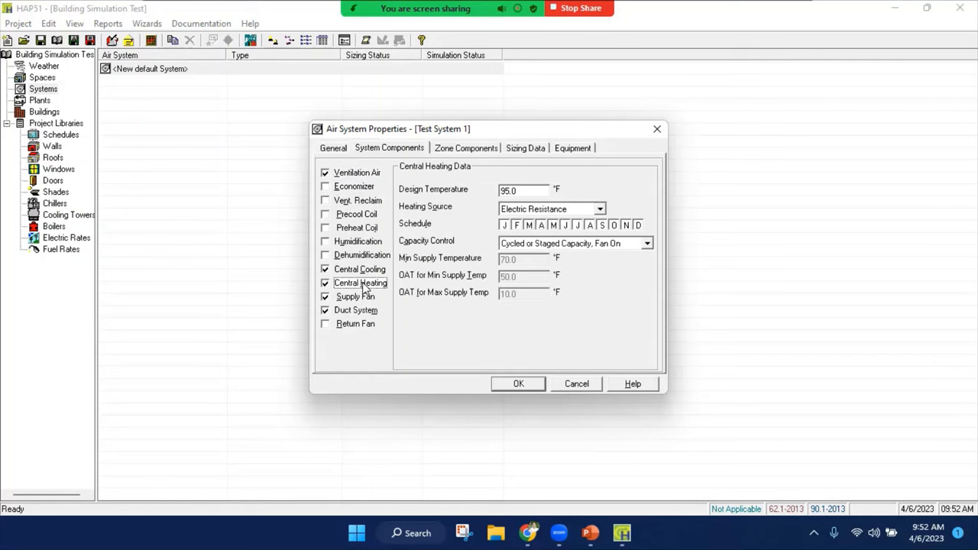
Set the central heating source to Combustion - Natural Gas
left_click(586, 211)
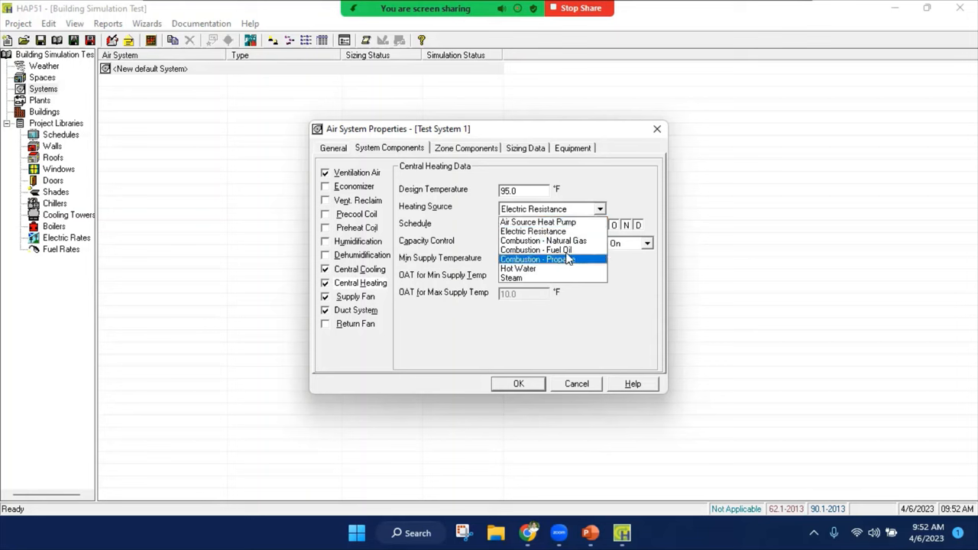
left_click(543, 241)
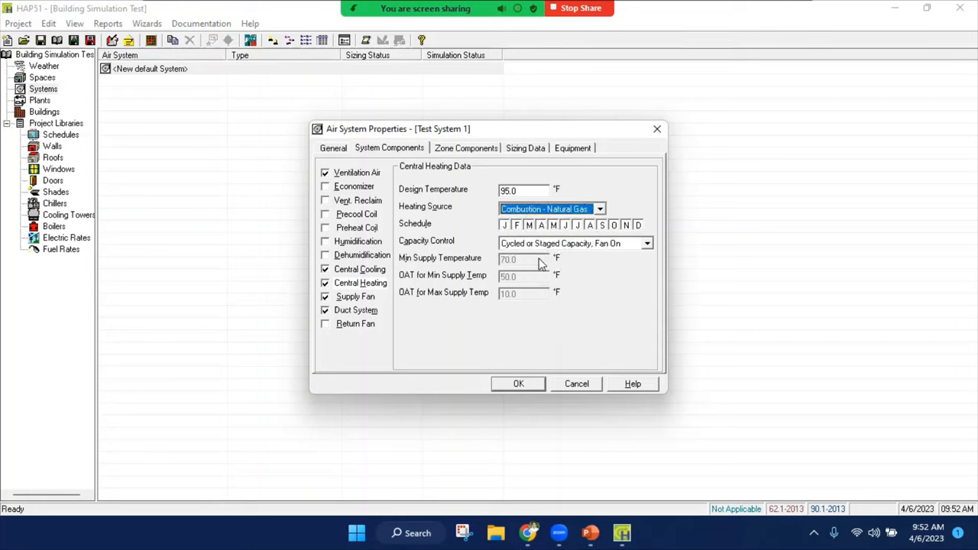
left_click(354, 297)
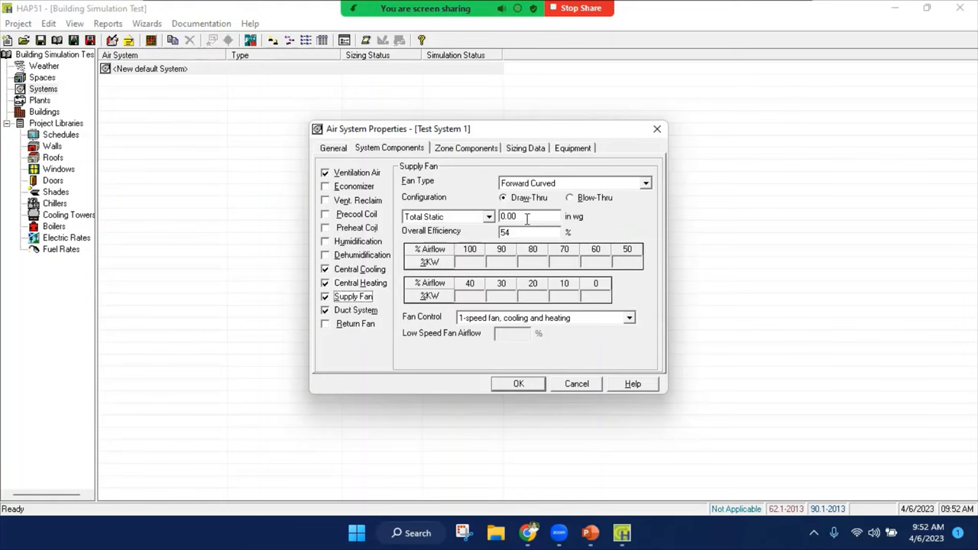
Give the supply fan 1.00 in wg total static and keep Fan Type Forward Curved
left_click(516, 216)
left_click(529, 218)
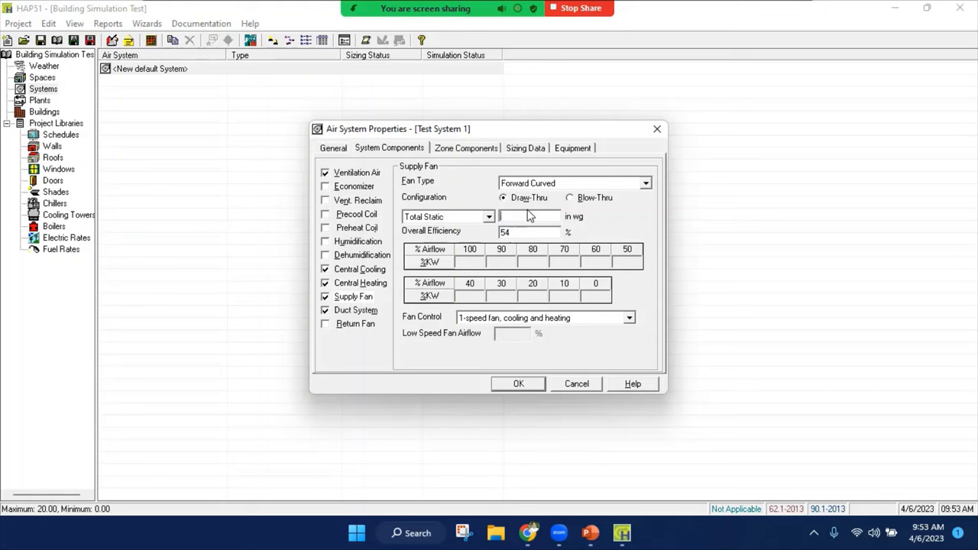
type("1")
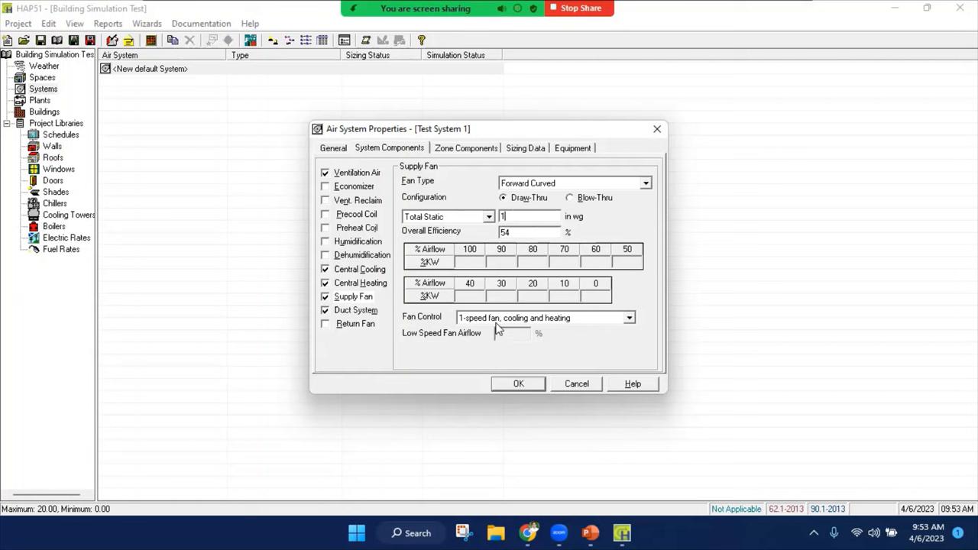
left_click(545, 183)
left_click(544, 195)
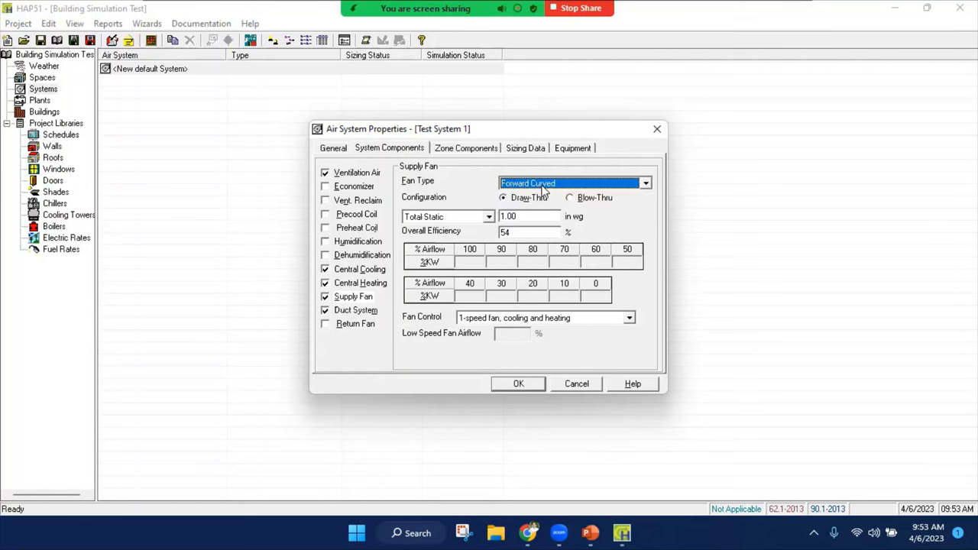
left_click(358, 311)
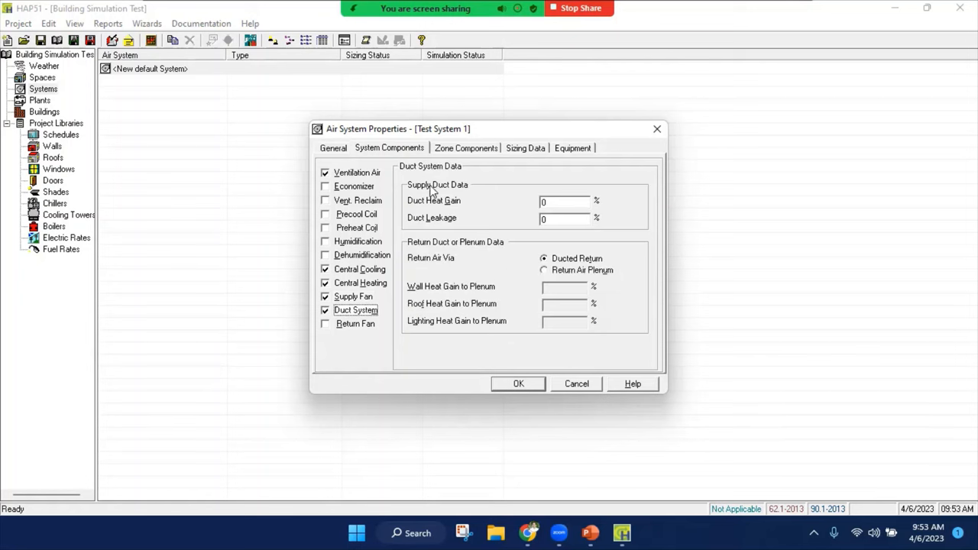
Set Test System 1's supply duct heat gain to 3% and duct leakage to 1%
double_click(562, 202)
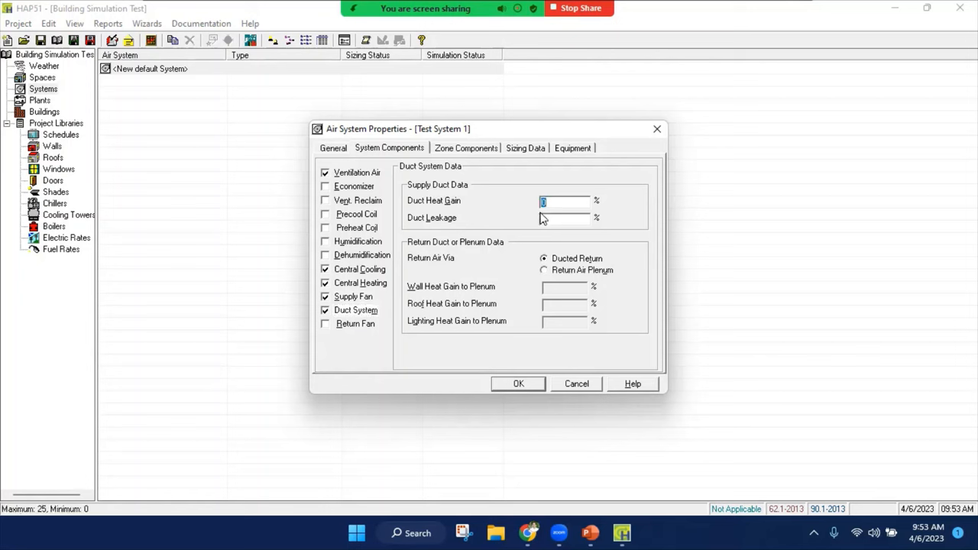
type("3")
double_click(548, 220)
type("1")
left_click(401, 153)
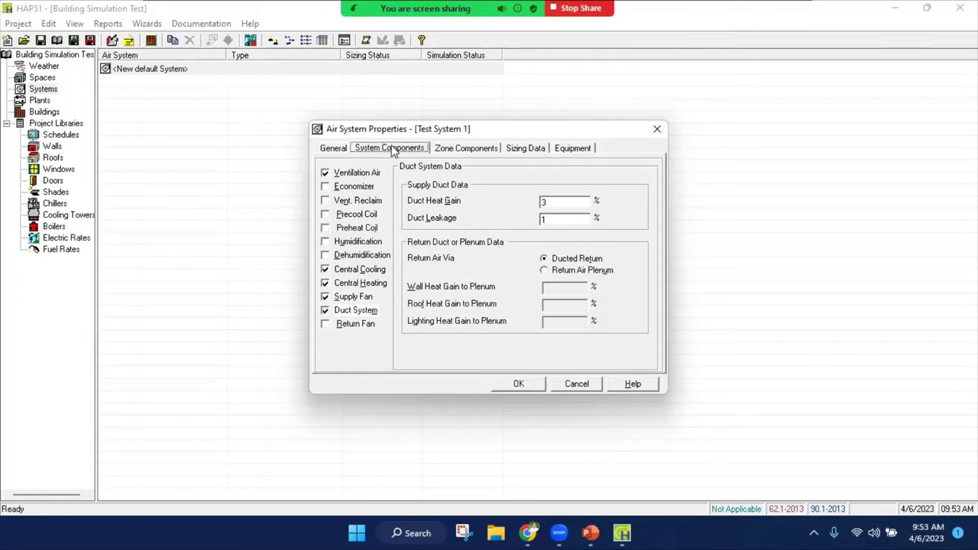
Assign Test Space to Zone 1 and give its thermostat 75/80 °F cooling and 70/65 °F heating setpoints
left_click(468, 148)
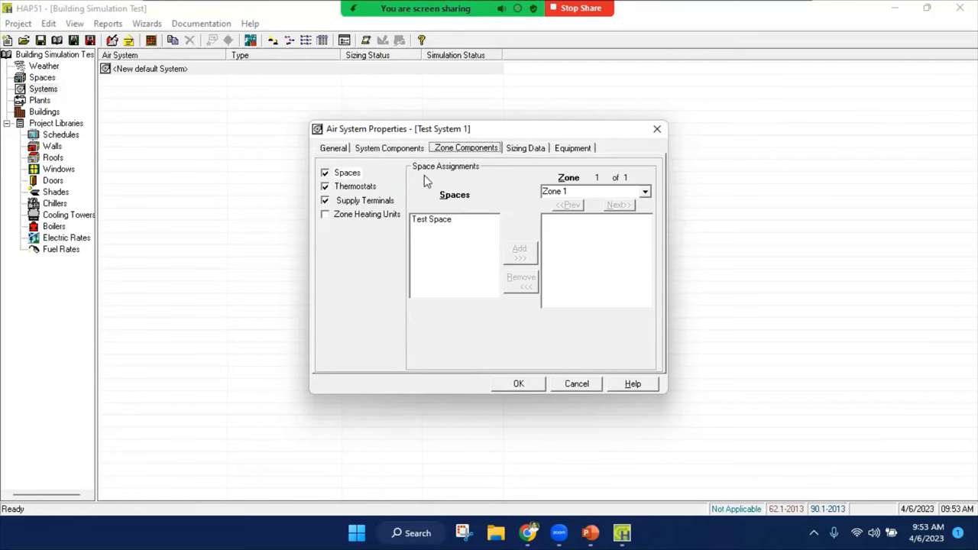
left_click(434, 221)
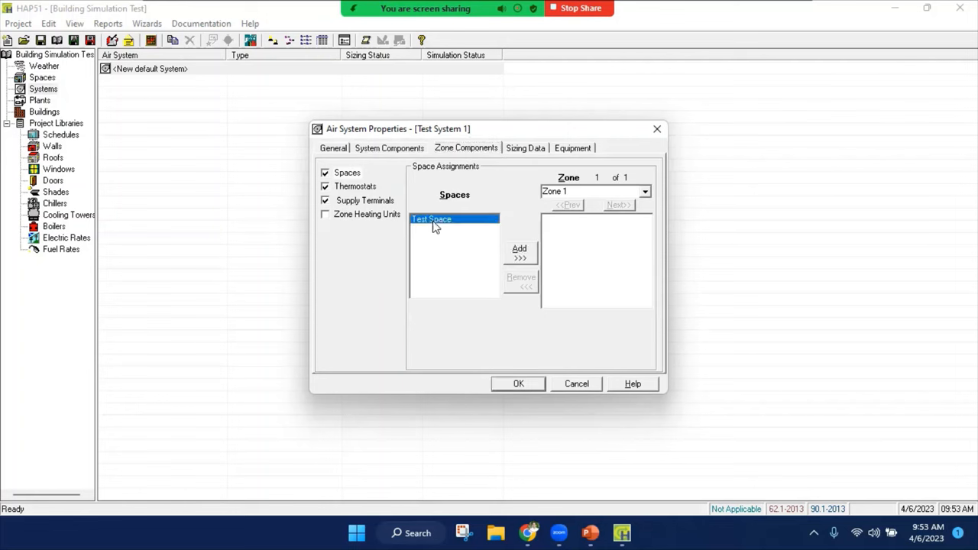
left_click(521, 254)
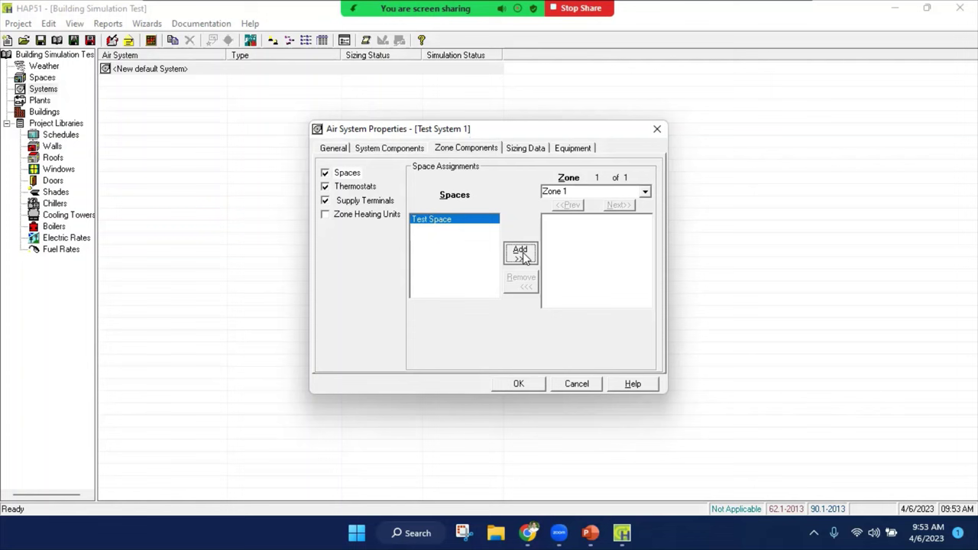
left_click(356, 187)
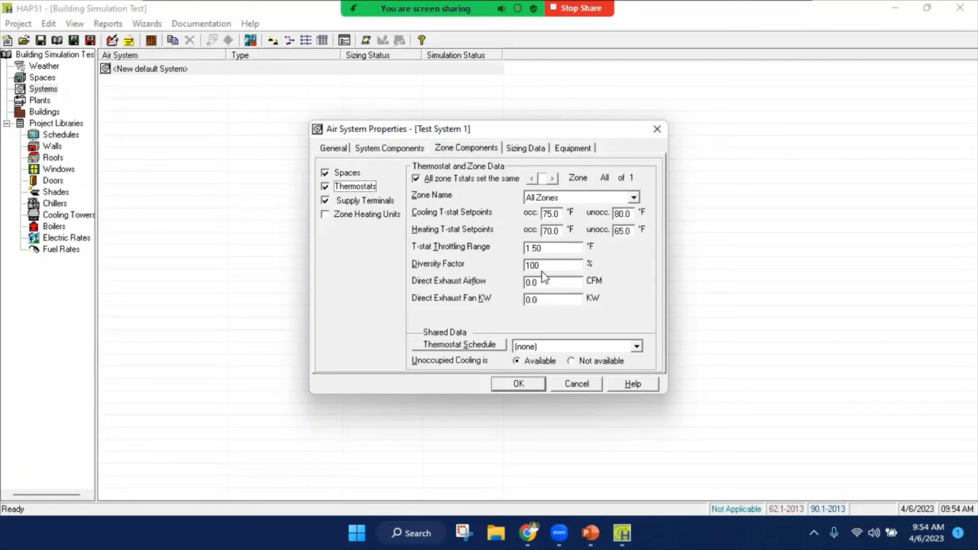
Assign the T-stat schedule to the thermostats, then review supply terminals, sizing data and equipment
left_click(637, 349)
left_click(577, 370)
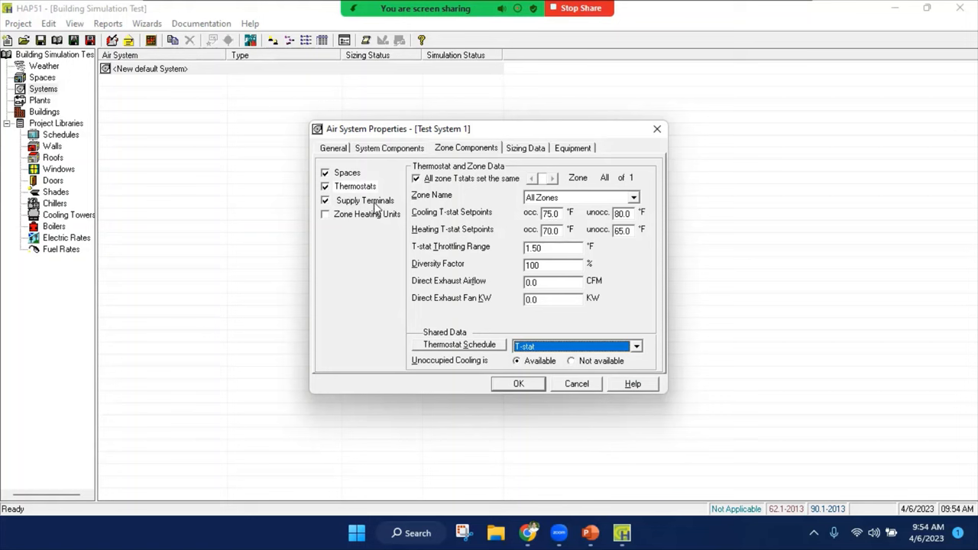
left_click(377, 205)
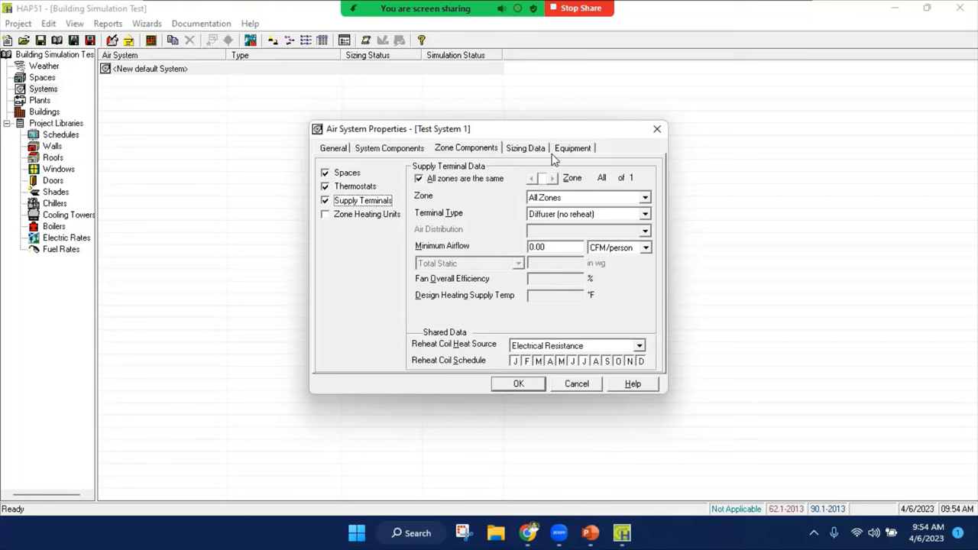
left_click(535, 149)
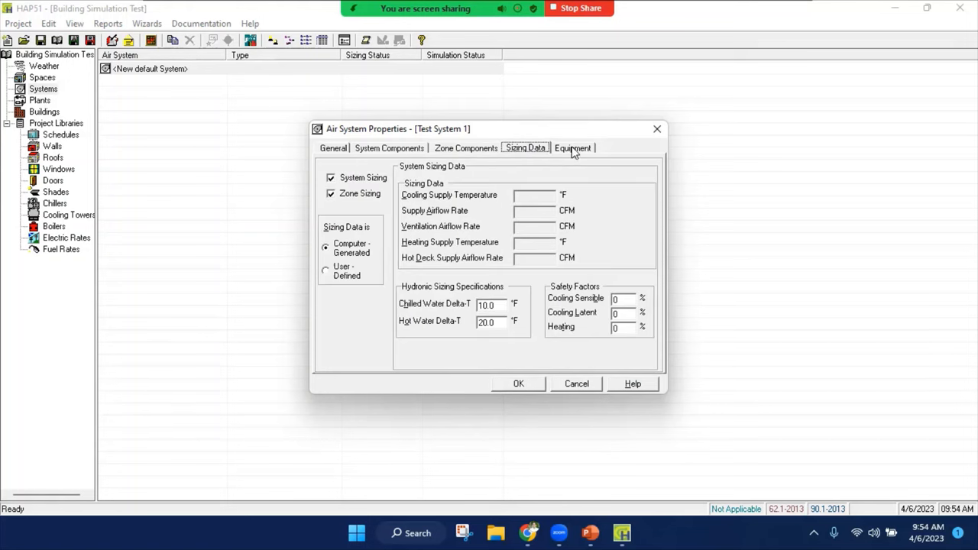
left_click(574, 150)
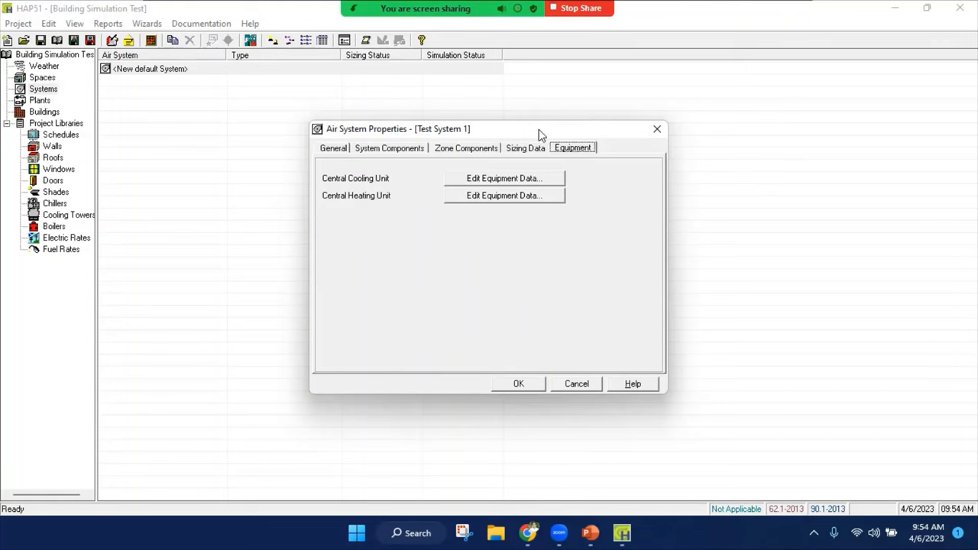
Accept the Test System 1 settings and save the Building Simulation Test project
left_click(519, 383)
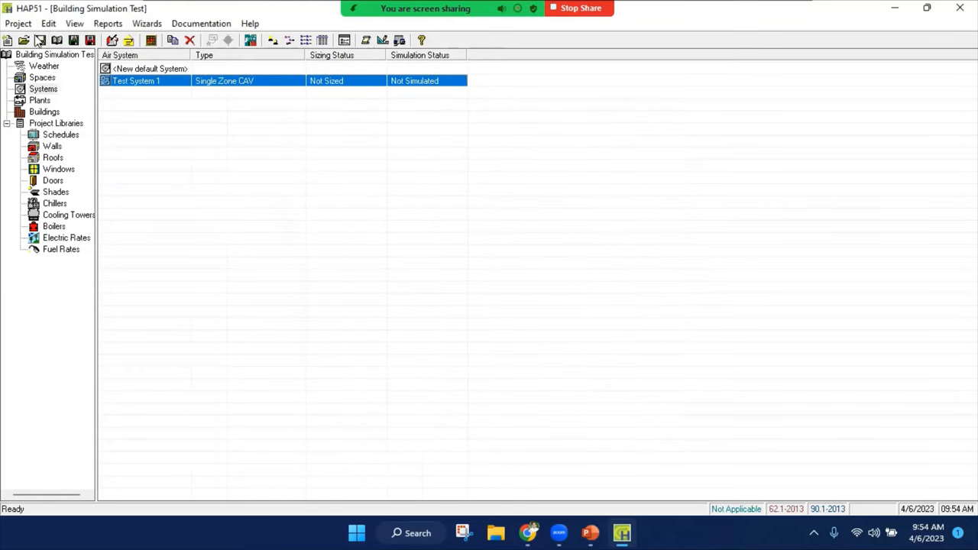
left_click(41, 40)
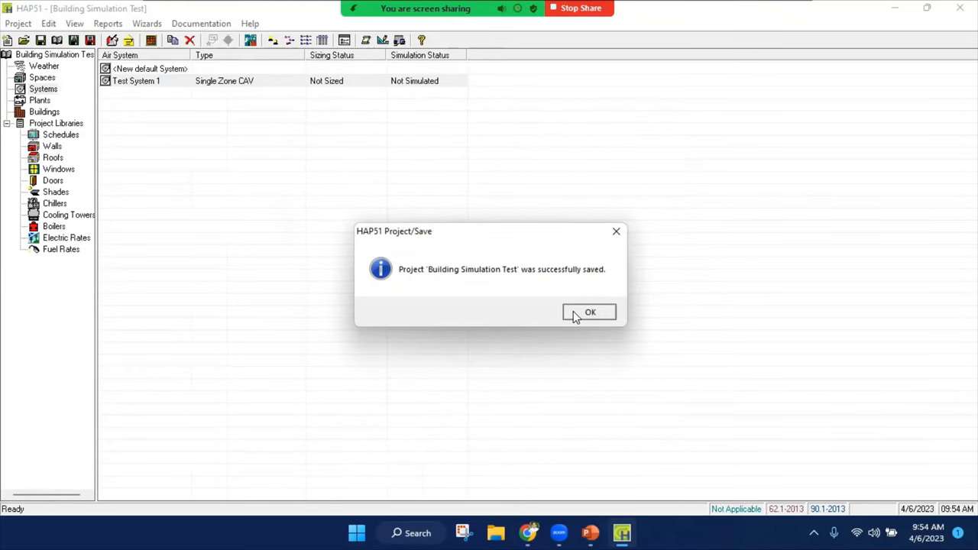
left_click(589, 311)
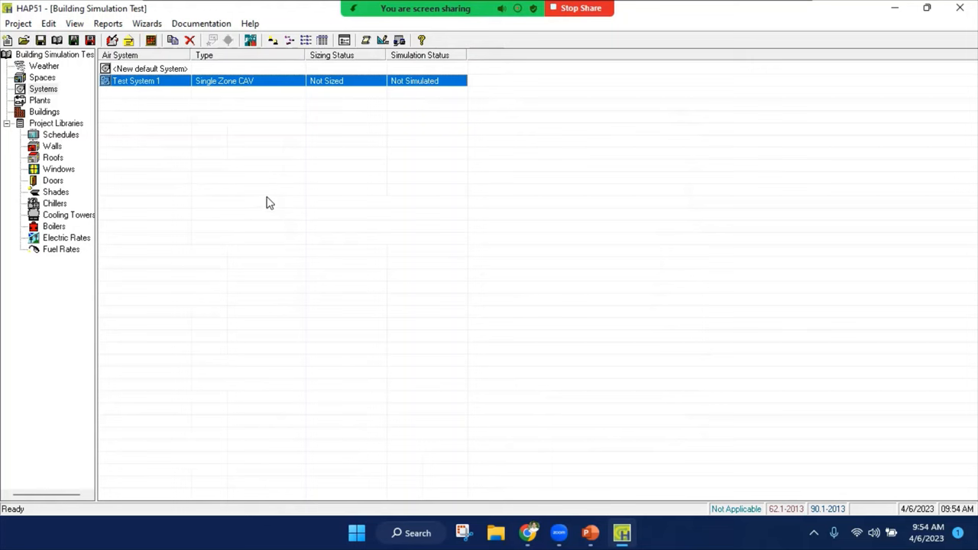
Choose Print/View Design Results for Test System 1 to show its System Design Reports choices
right_click(139, 87)
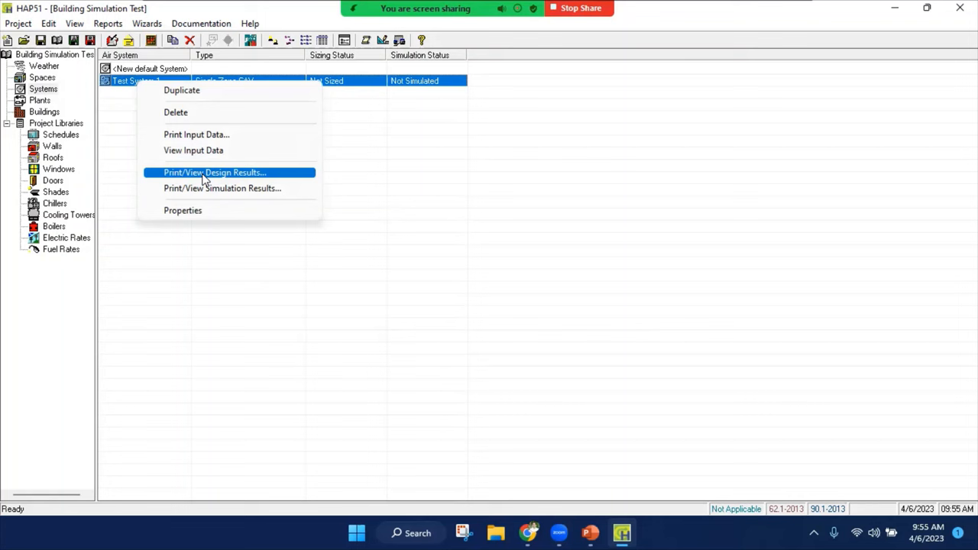
left_click(197, 292)
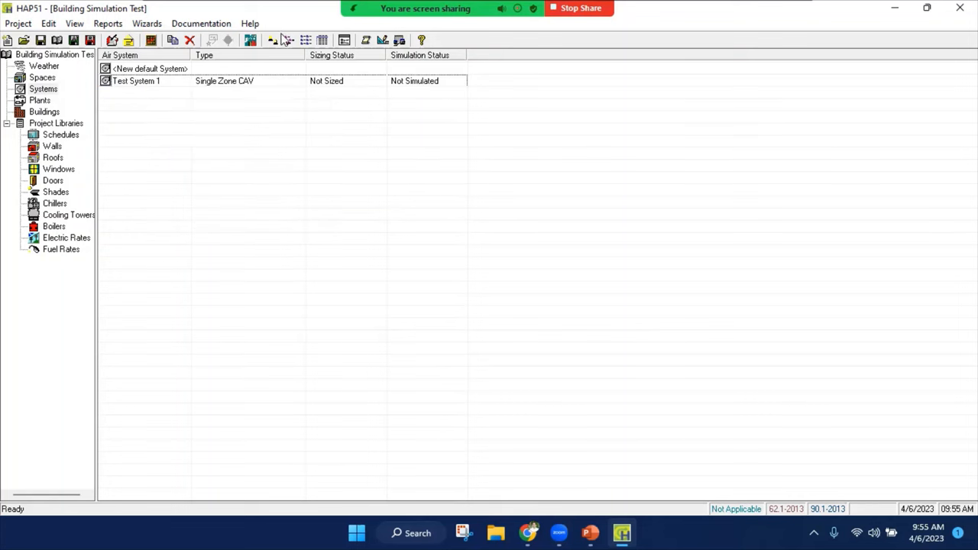
right_click(126, 81)
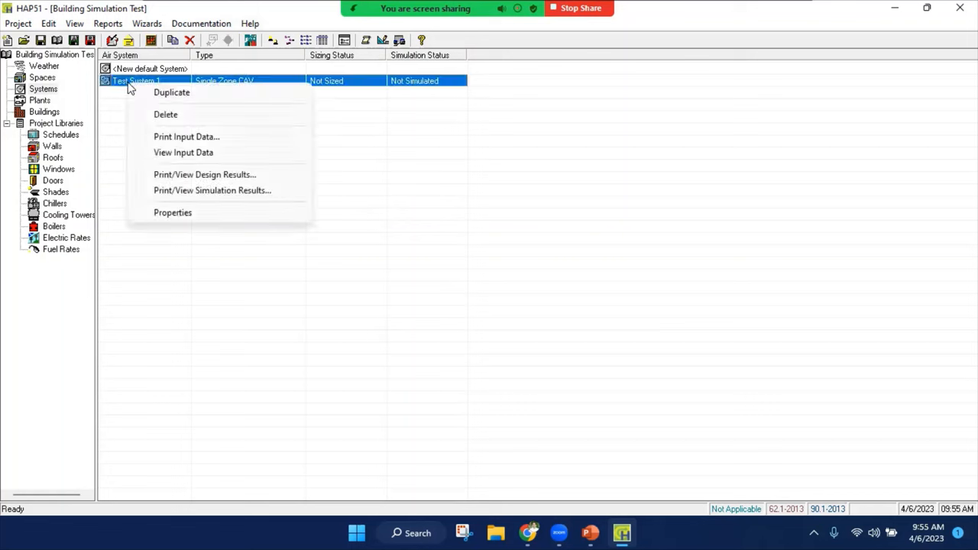
left_click(189, 180)
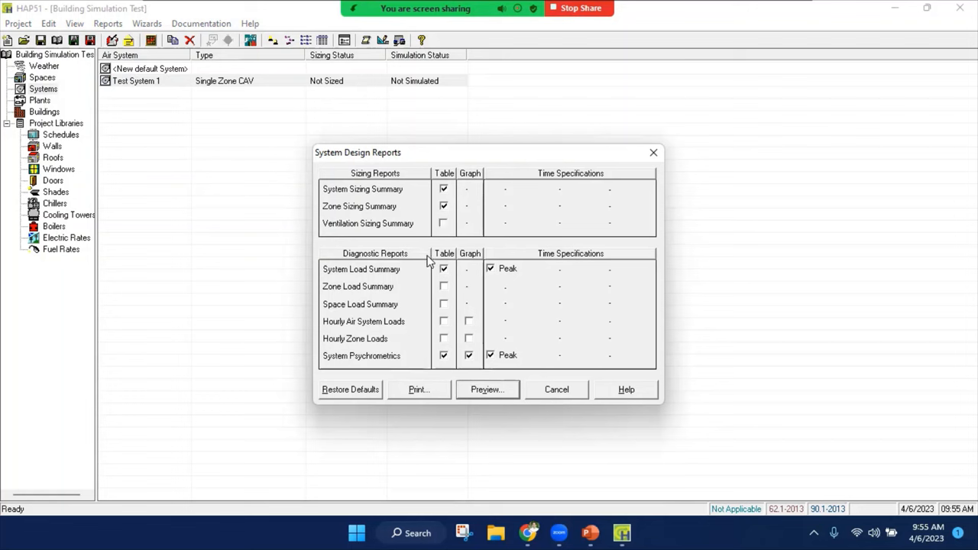
Preview the checked design reports, bringing up the Air System Sizing Summary for Test System 1
left_click(486, 390)
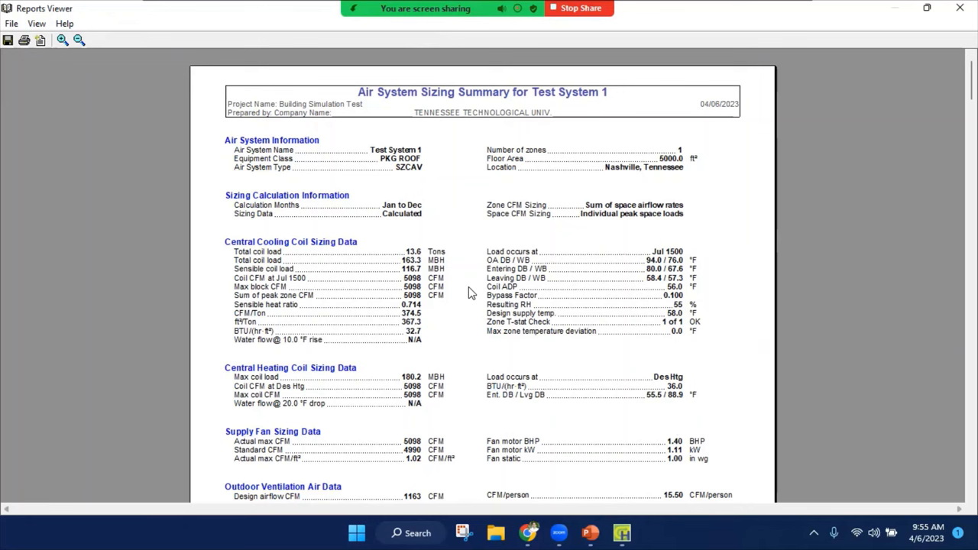
scroll(329, 351, "down", 1)
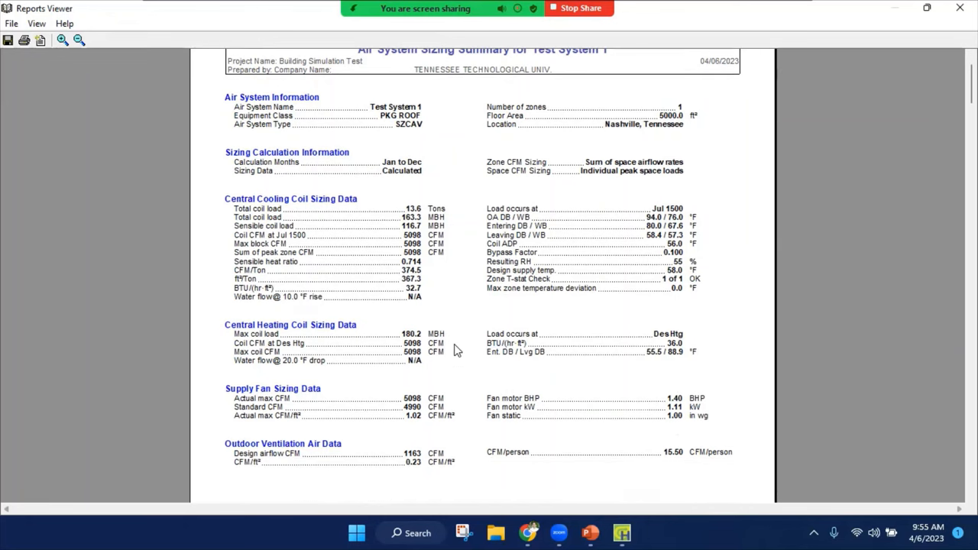
scroll(441, 343, "up", 1)
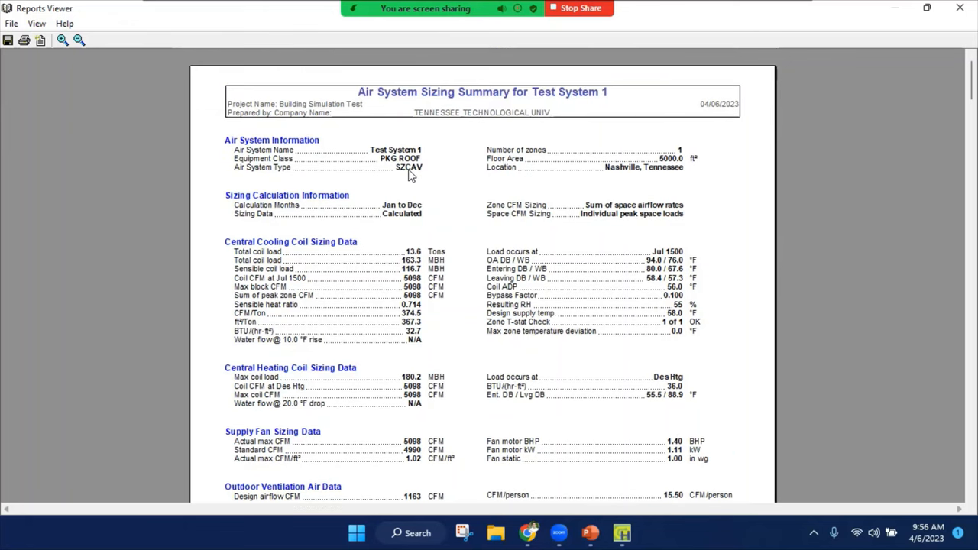
scroll(442, 273, "down", 1)
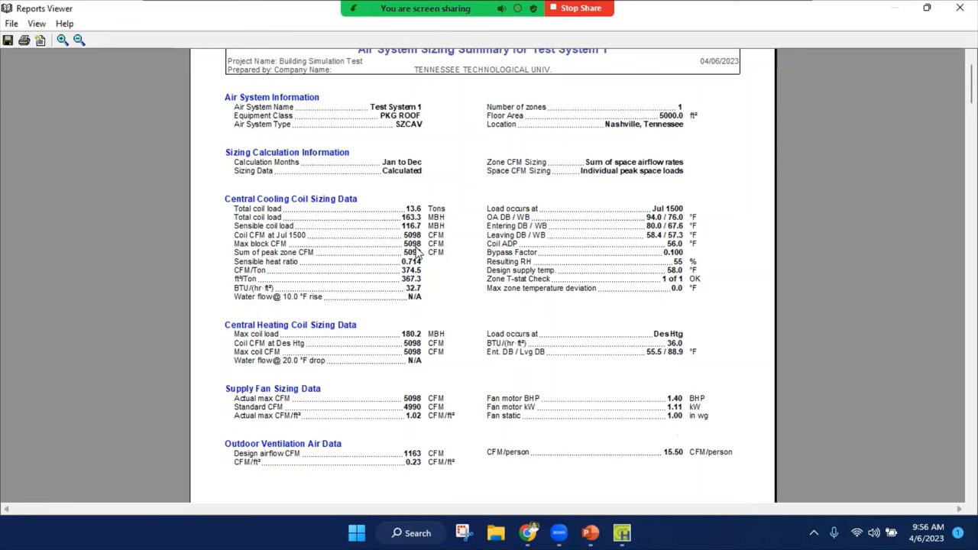
scroll(523, 317, "down", 2)
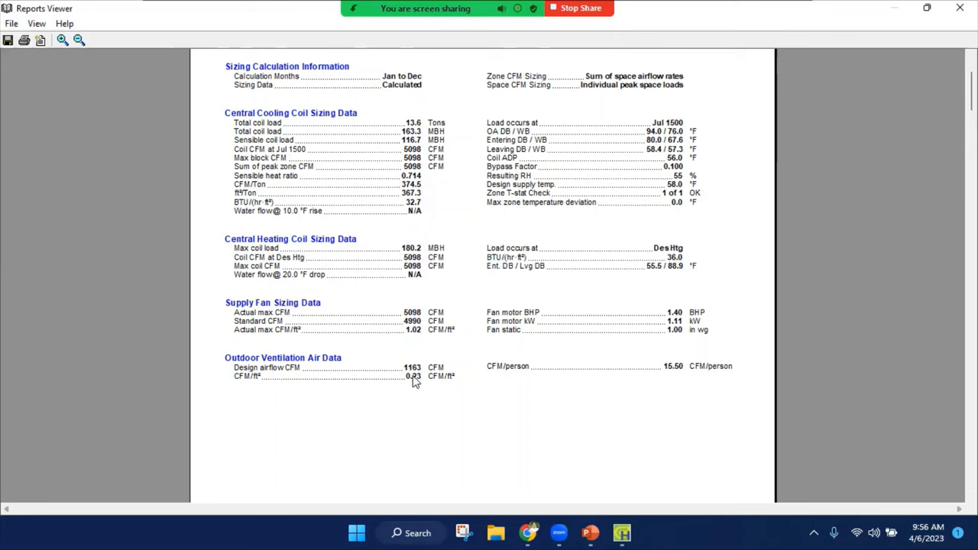
scroll(431, 428, "down", 3)
scroll(428, 397, "down", 5)
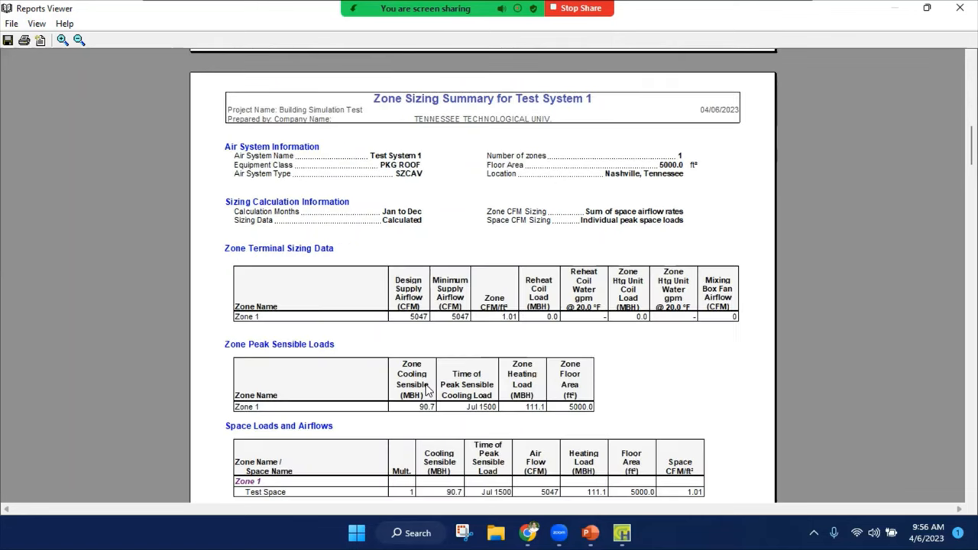
scroll(448, 356, "up", 2)
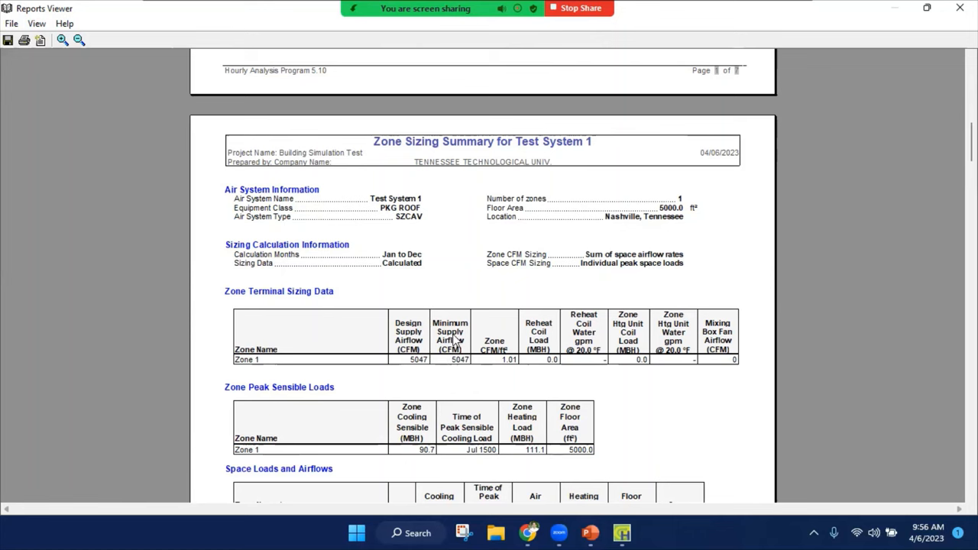
scroll(457, 330, "down", 3)
scroll(457, 330, "down", 3)
scroll(457, 330, "down", 5)
scroll(457, 330, "down", 5)
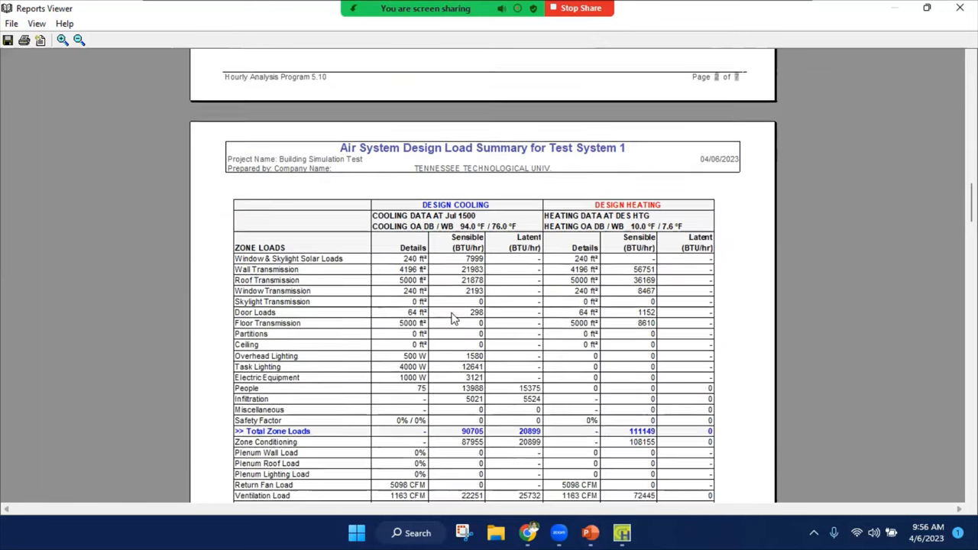
scroll(457, 330, "down", 3)
scroll(453, 318, "up", 1)
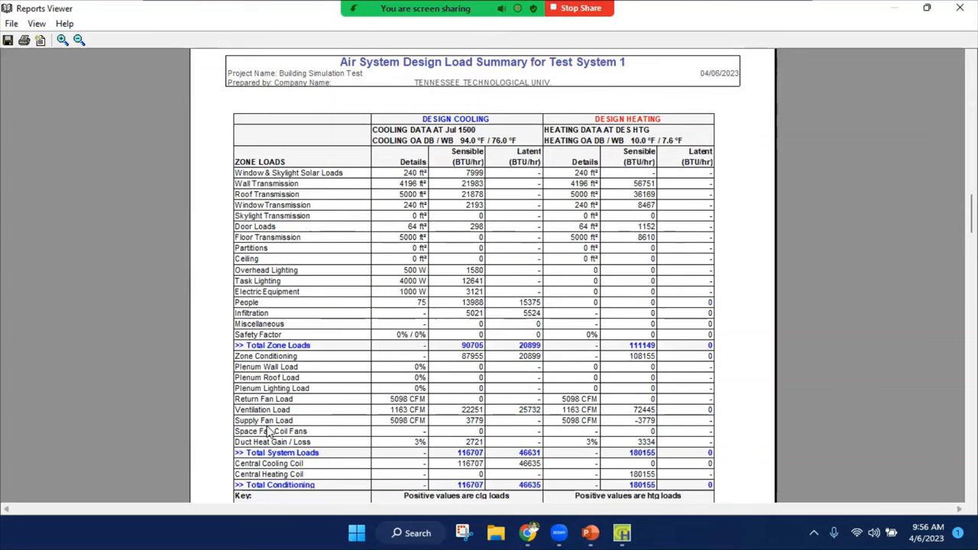
scroll(259, 442, "down", 3)
scroll(286, 416, "down", 2)
scroll(298, 385, "down", 4)
scroll(298, 385, "down", 4)
scroll(298, 385, "down", 4)
scroll(298, 385, "down", 4)
scroll(298, 385, "down", 5)
scroll(308, 343, "down", 2)
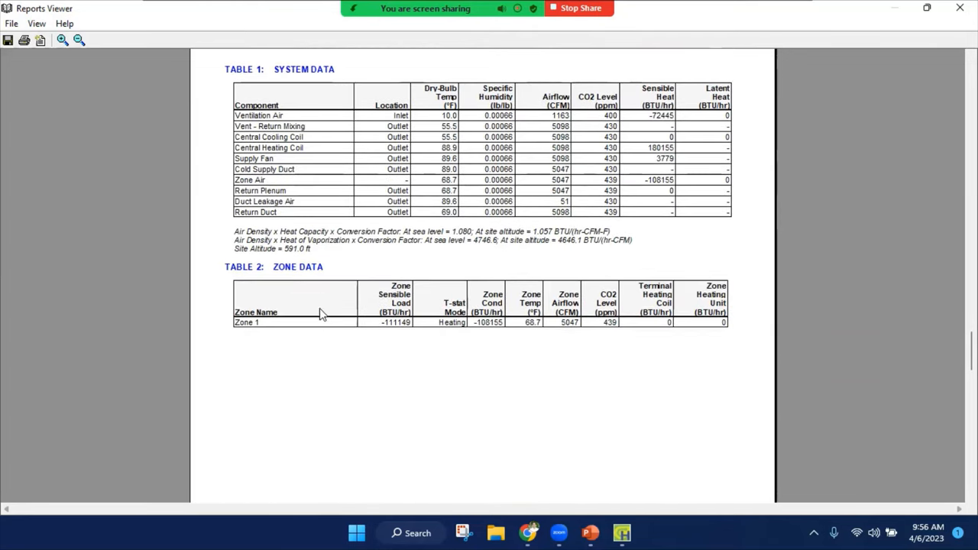
scroll(317, 307, "up", 2)
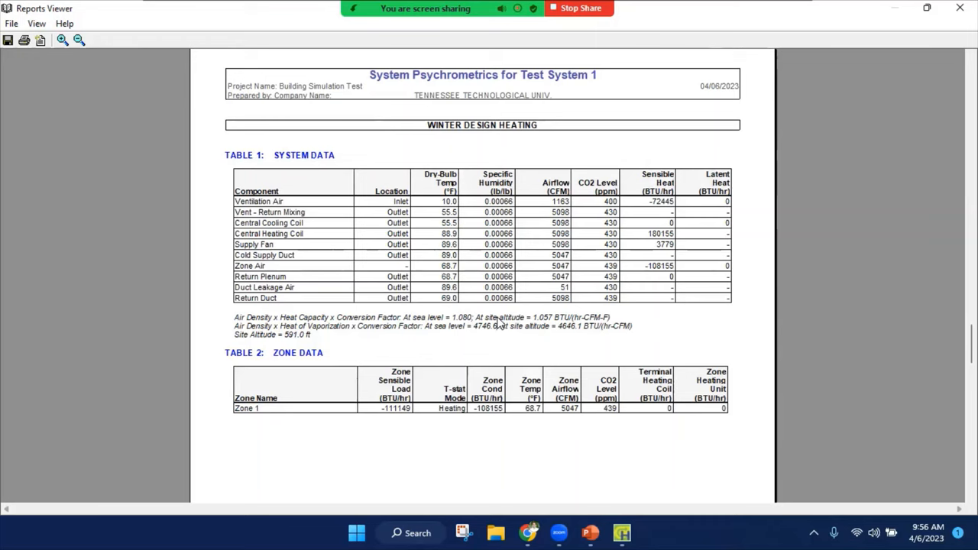
scroll(498, 324, "down", 5)
scroll(498, 324, "down", 5)
scroll(492, 310, "down", 2)
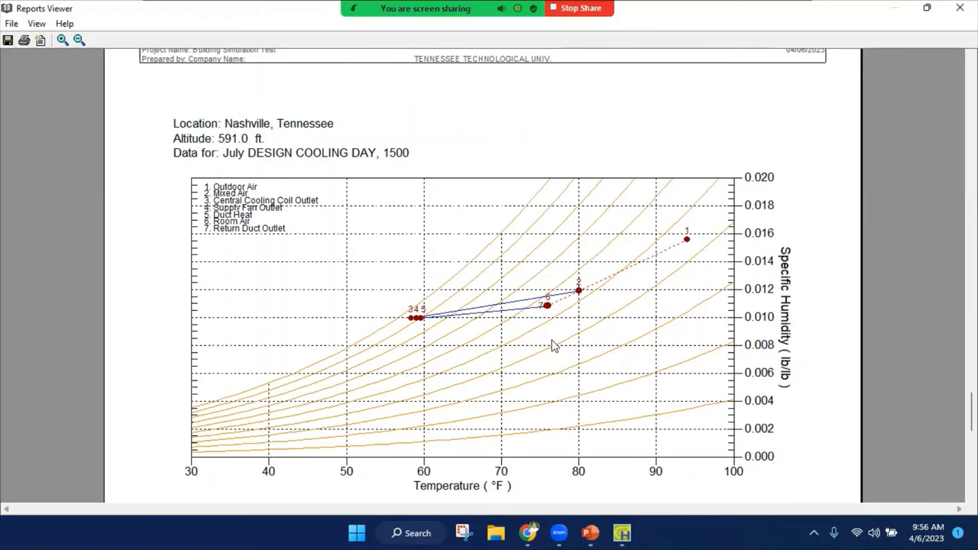
scroll(483, 361, "down", 5)
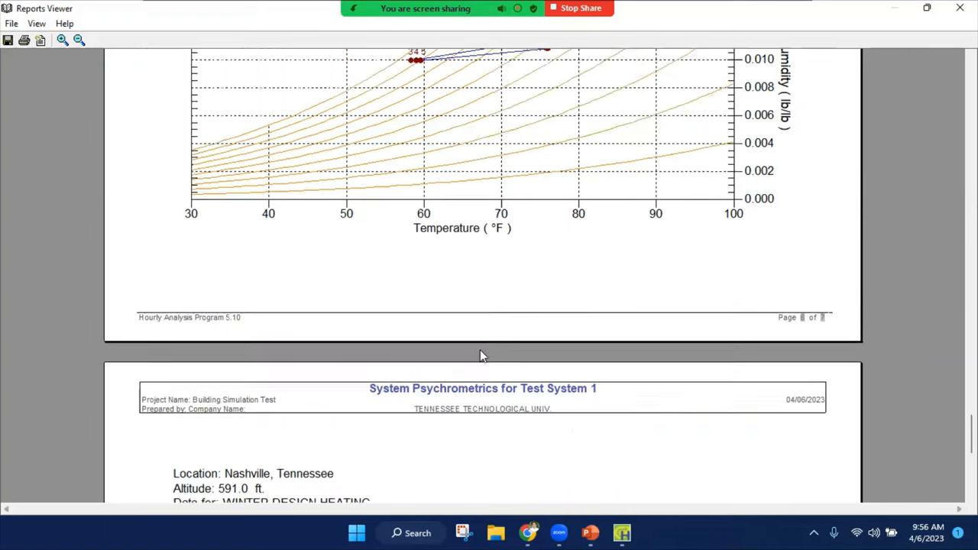
scroll(483, 360, "down", 4)
scroll(474, 352, "down", 1)
scroll(473, 343, "up", 4)
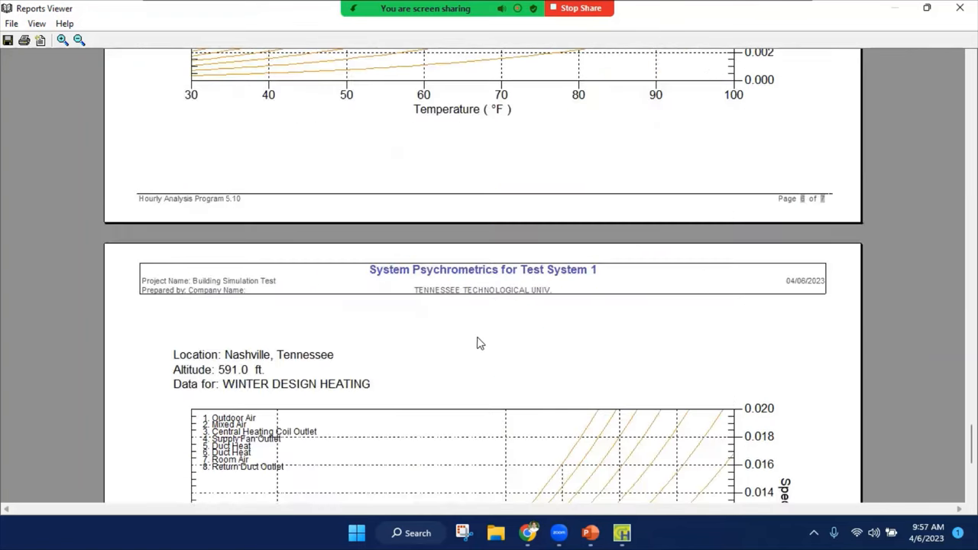
scroll(472, 342, "up", 4)
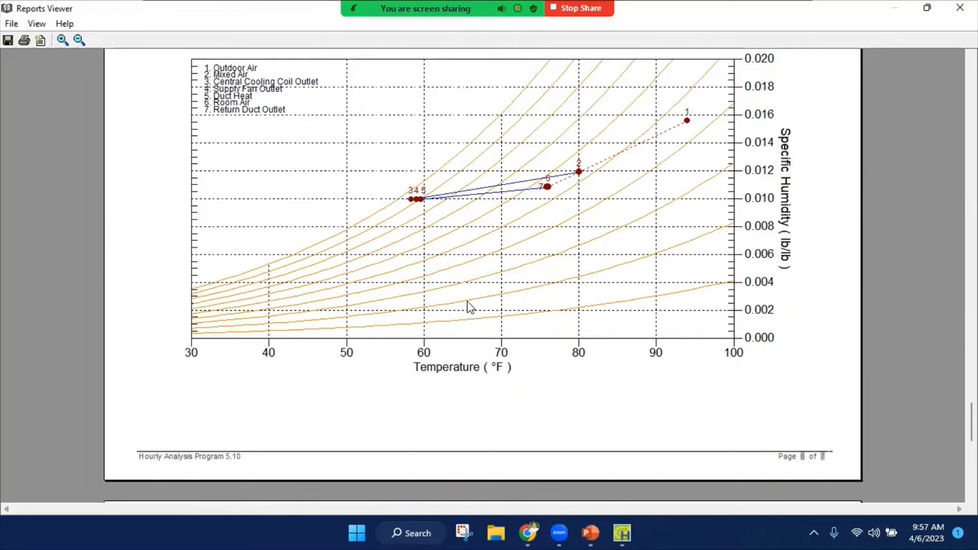